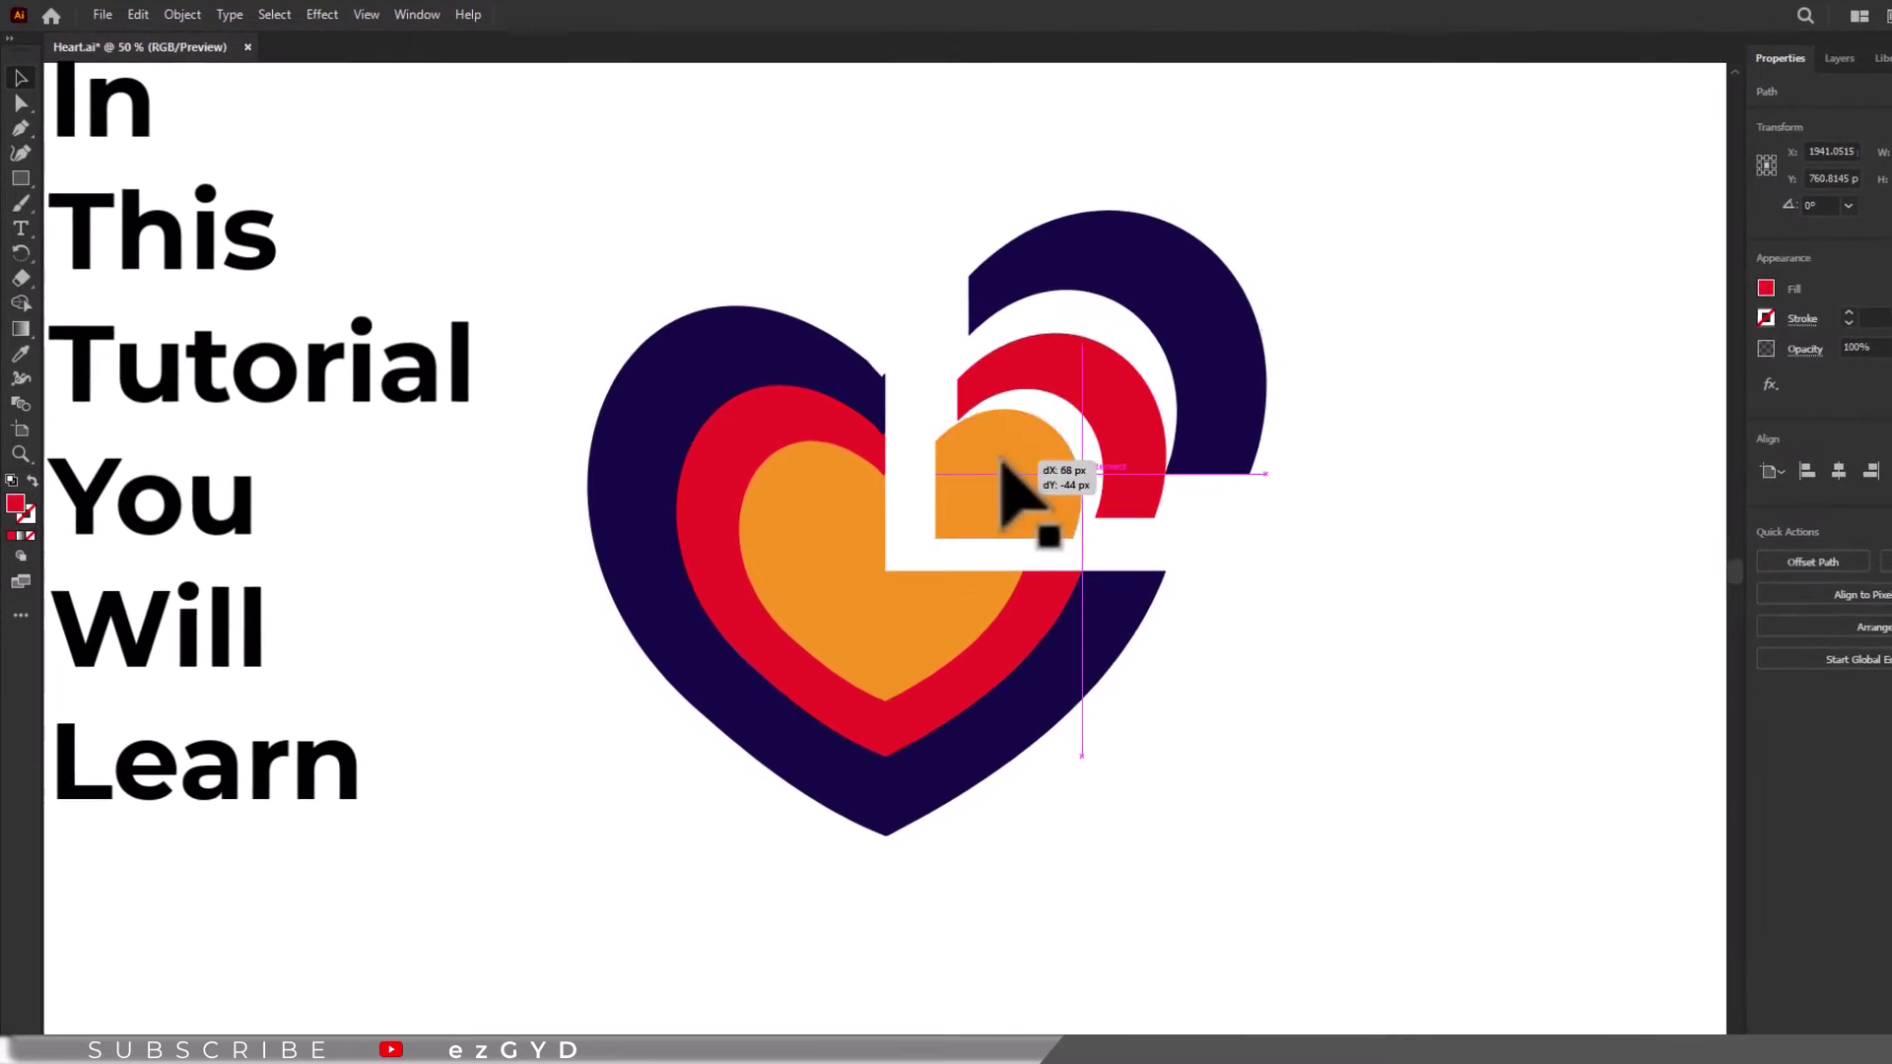
Step: Drag the split heart's quarter pieces apart in the preview, then undo to rejoin them
drag(773, 422, 848, 758)
drag(985, 769, 1012, 694)
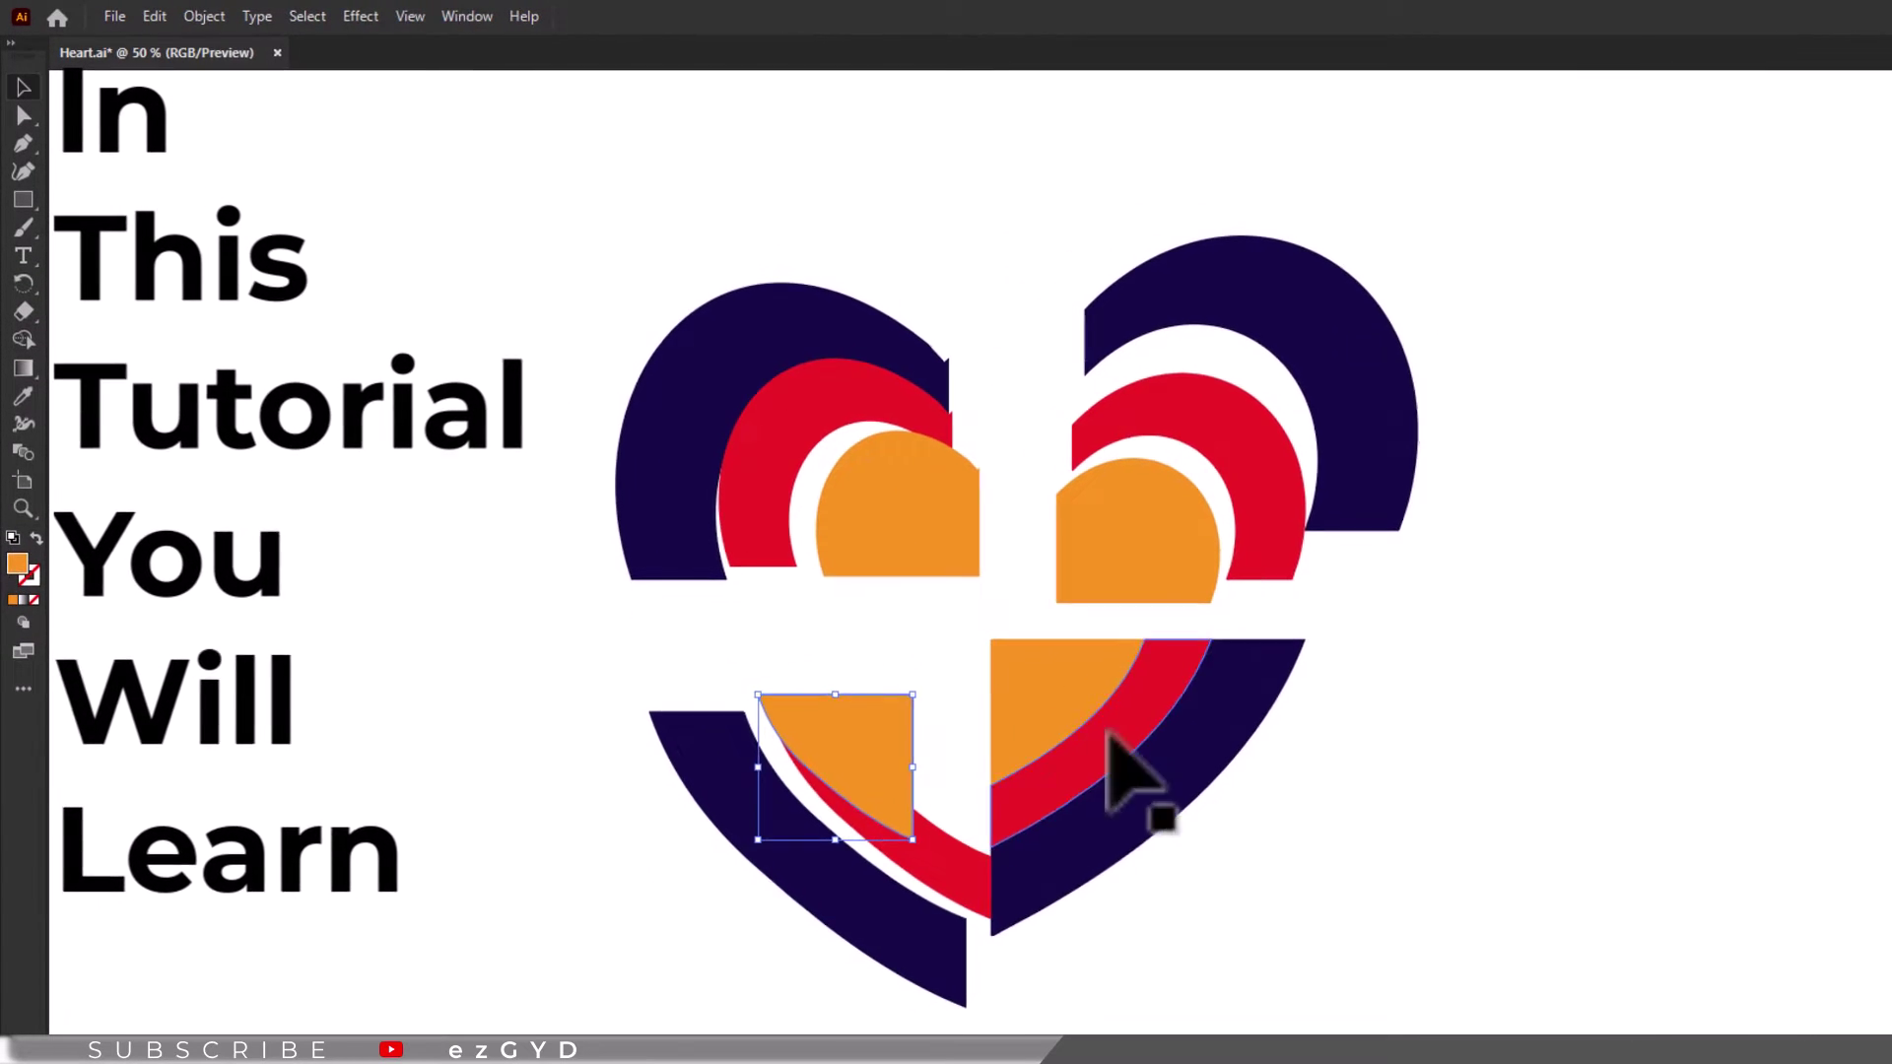
key(ctrl+z)
key(ctrl+z)
key(ctrl+z)
key(ctrl+z)
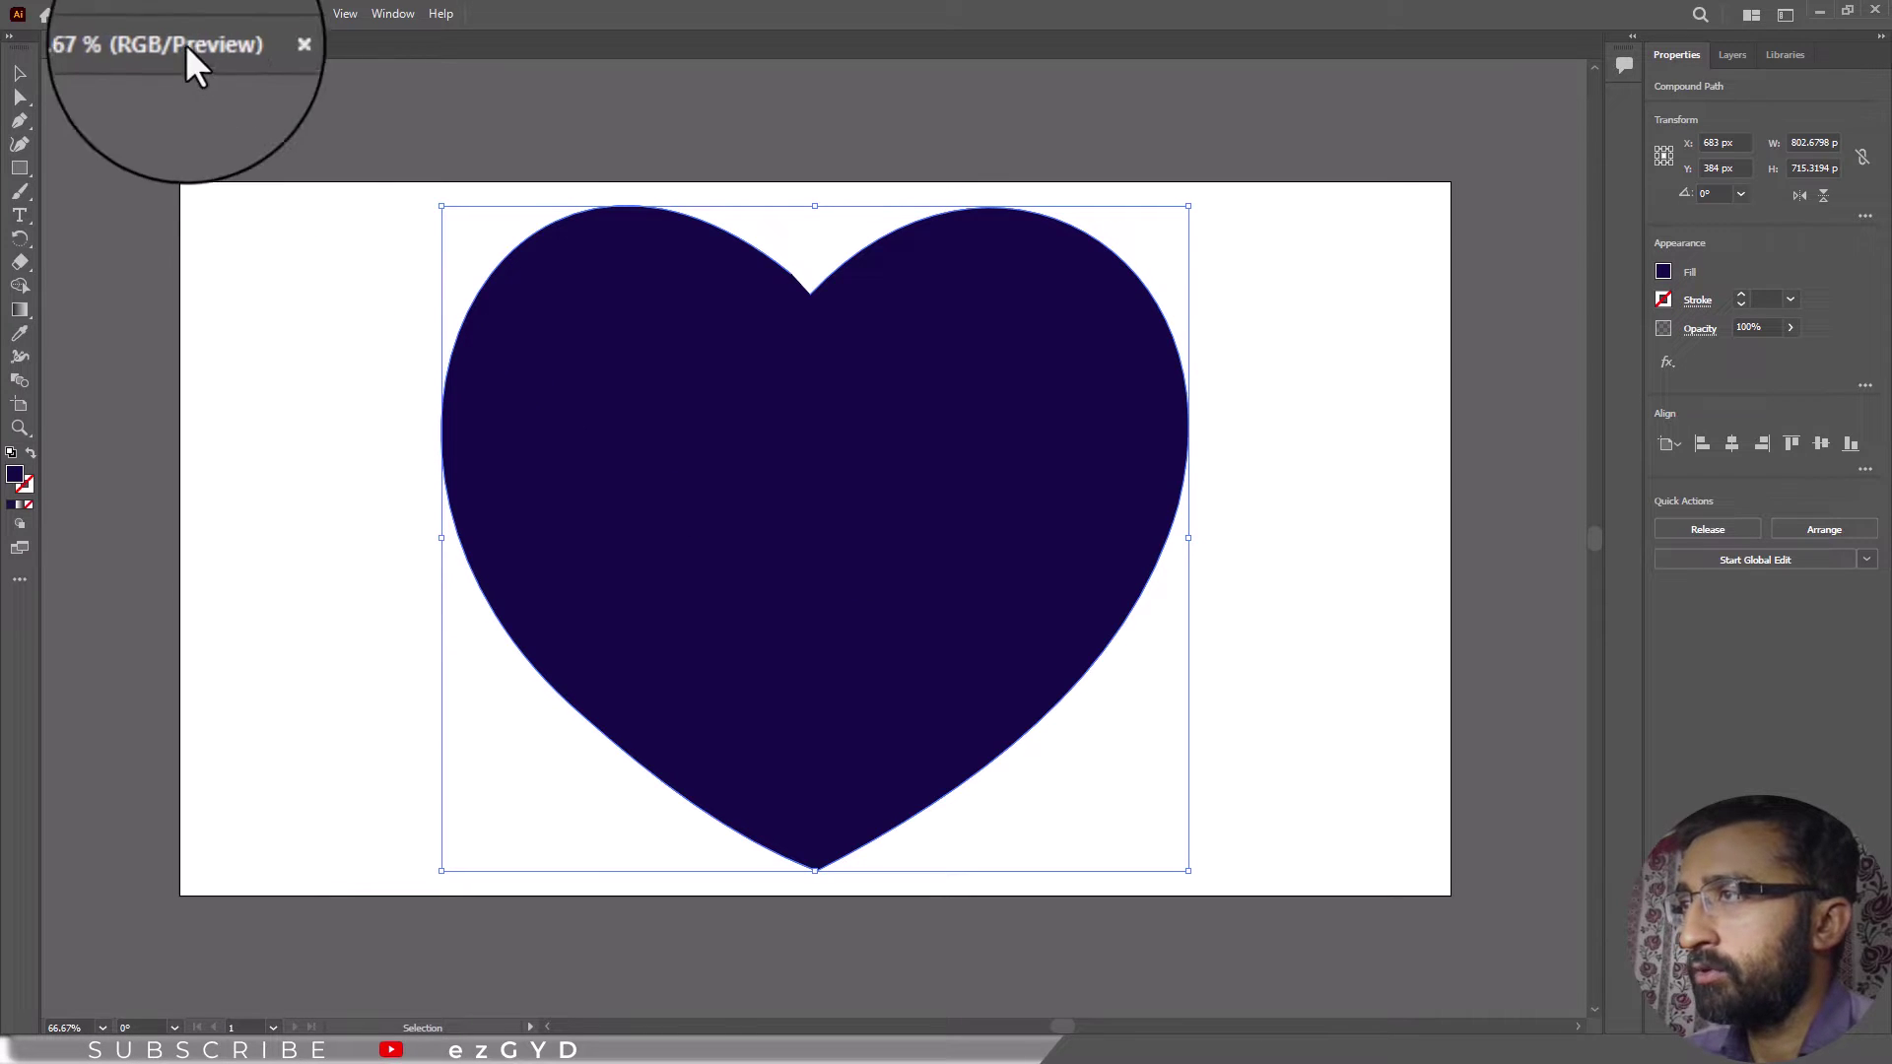
Step: Use Transform Each with preview to make a copy scaled 70% horizontally and vertically
click(171, 14)
mouse_move(178, 35)
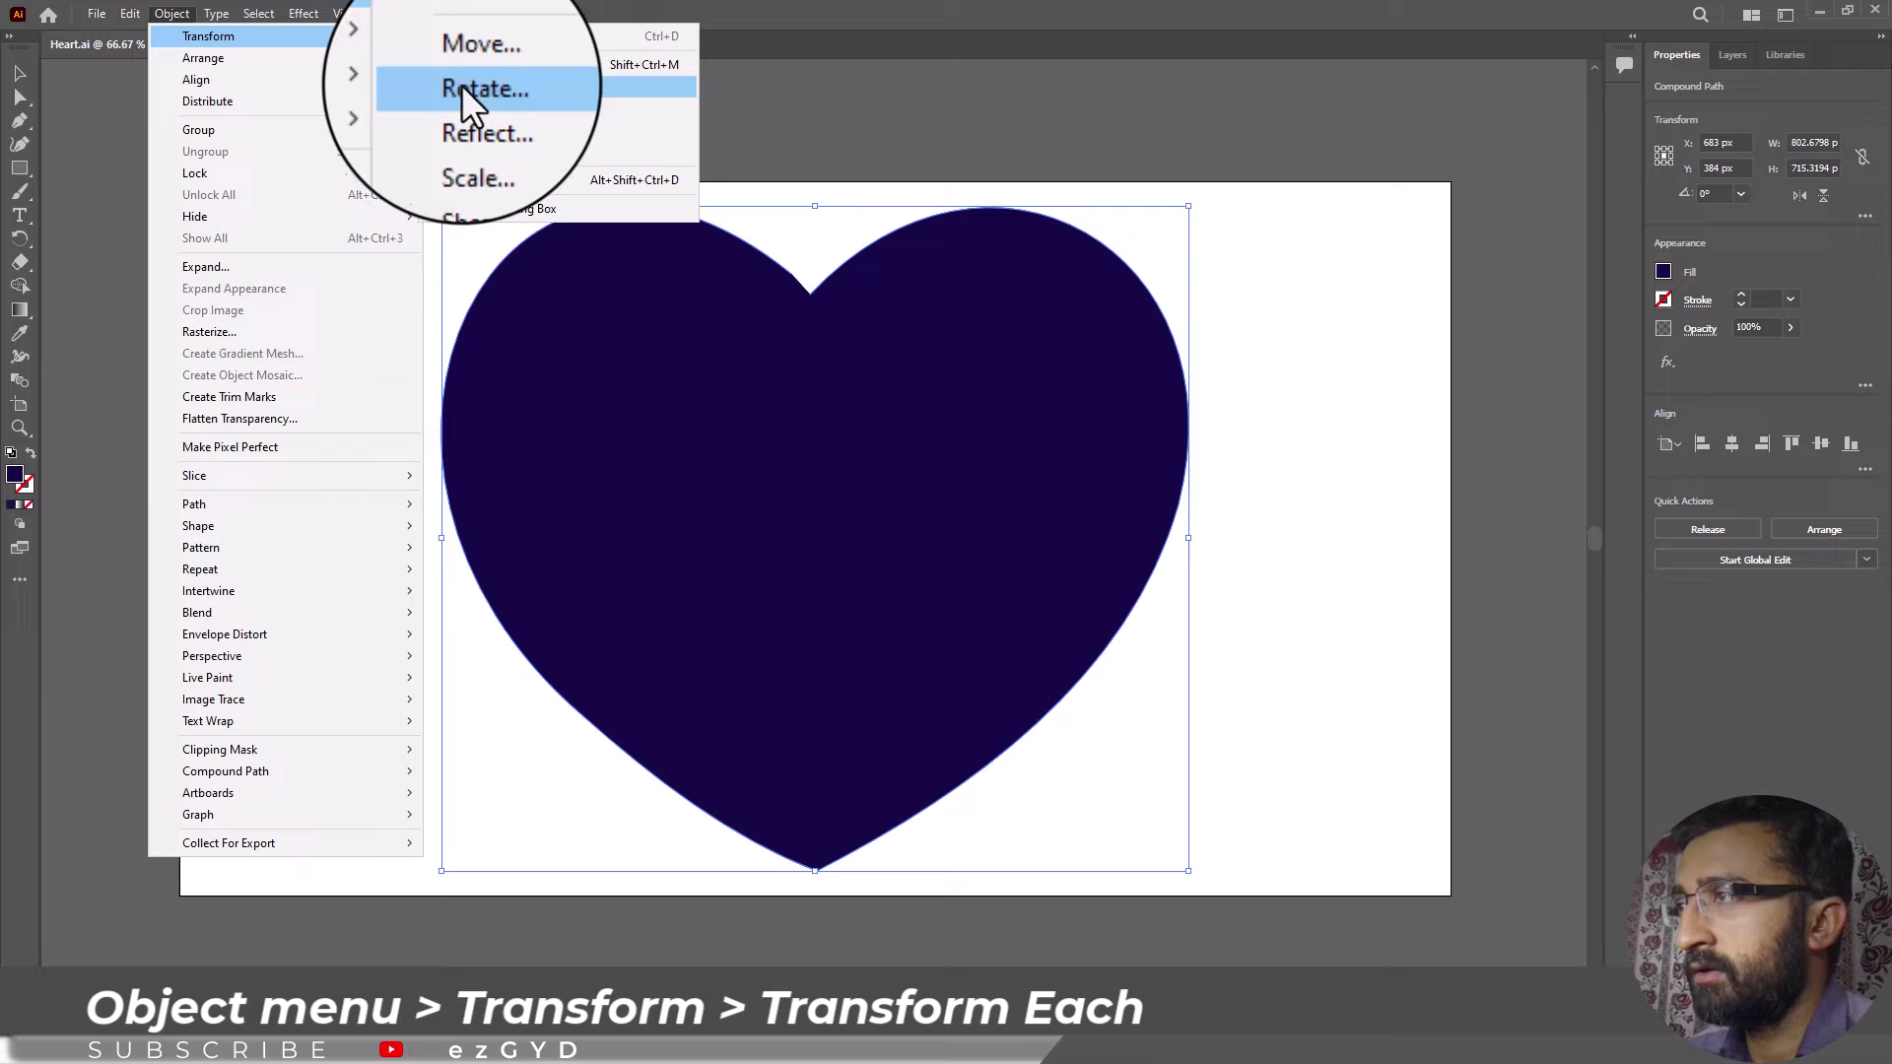
click(568, 177)
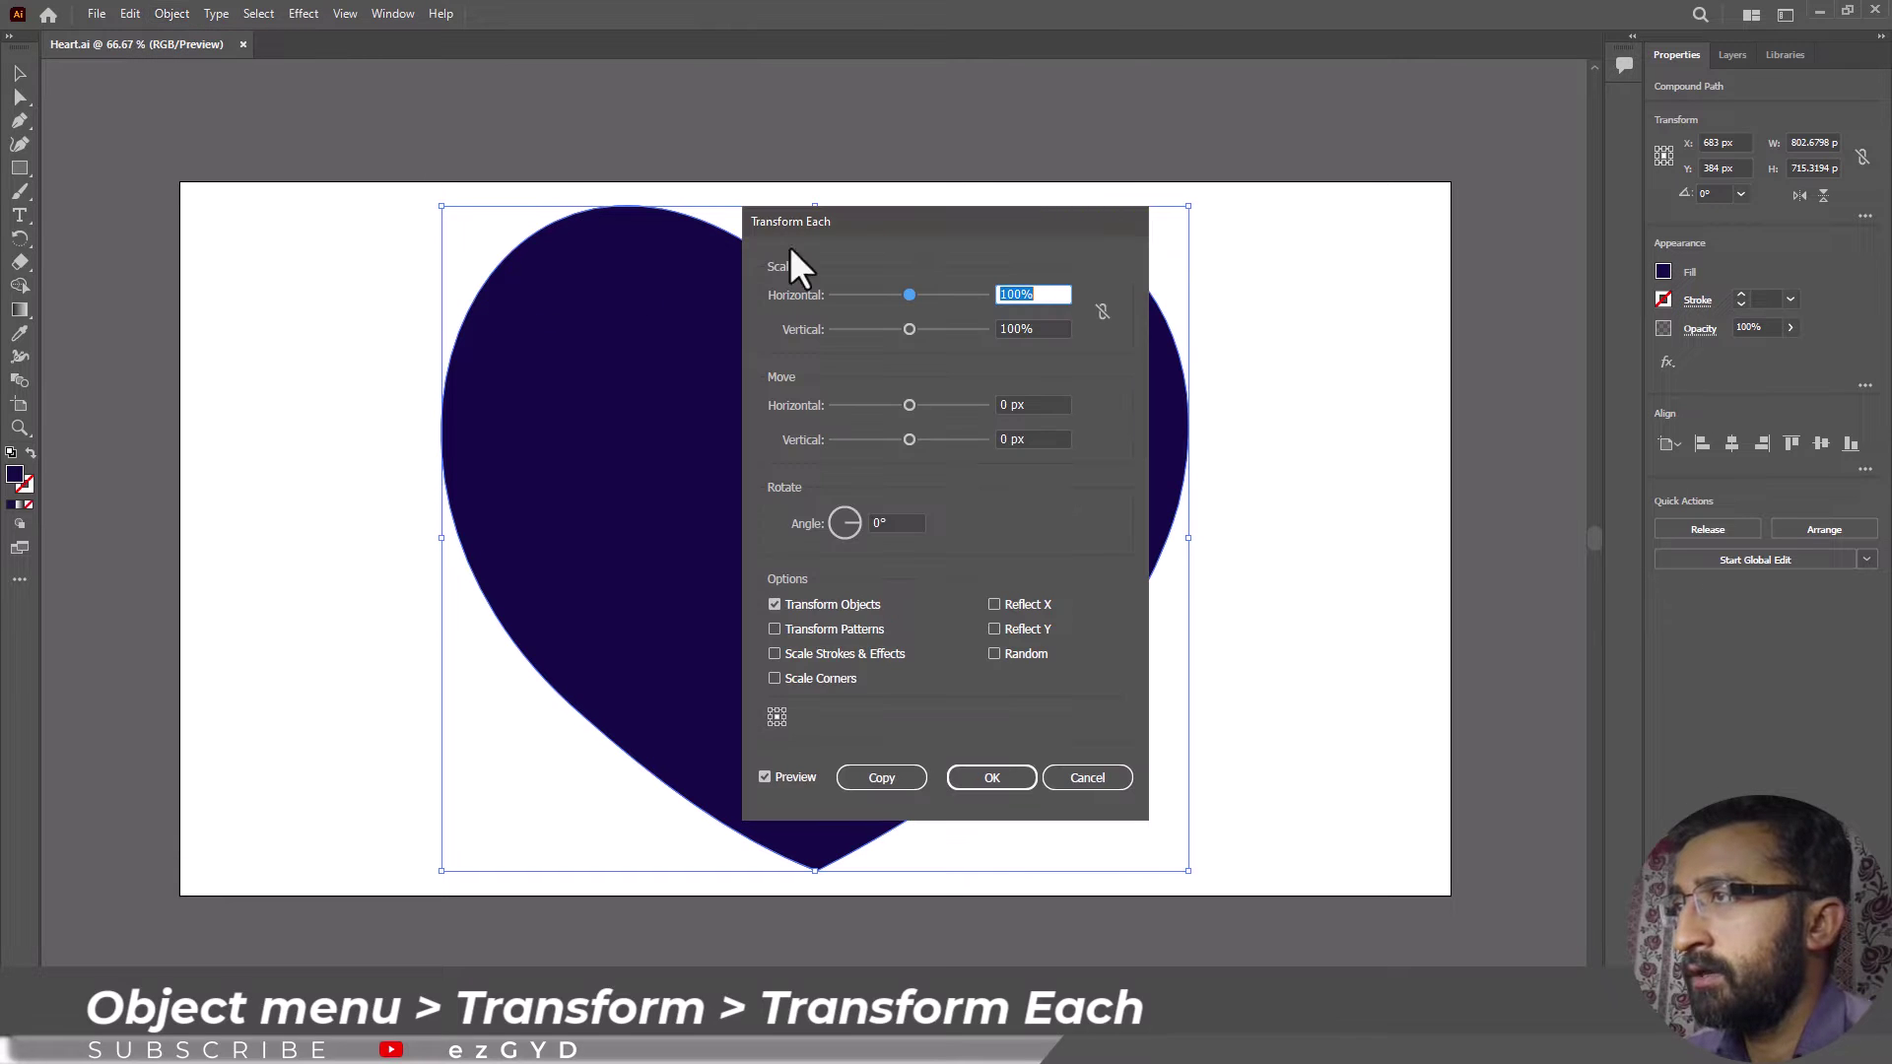
drag(892, 236, 1093, 246)
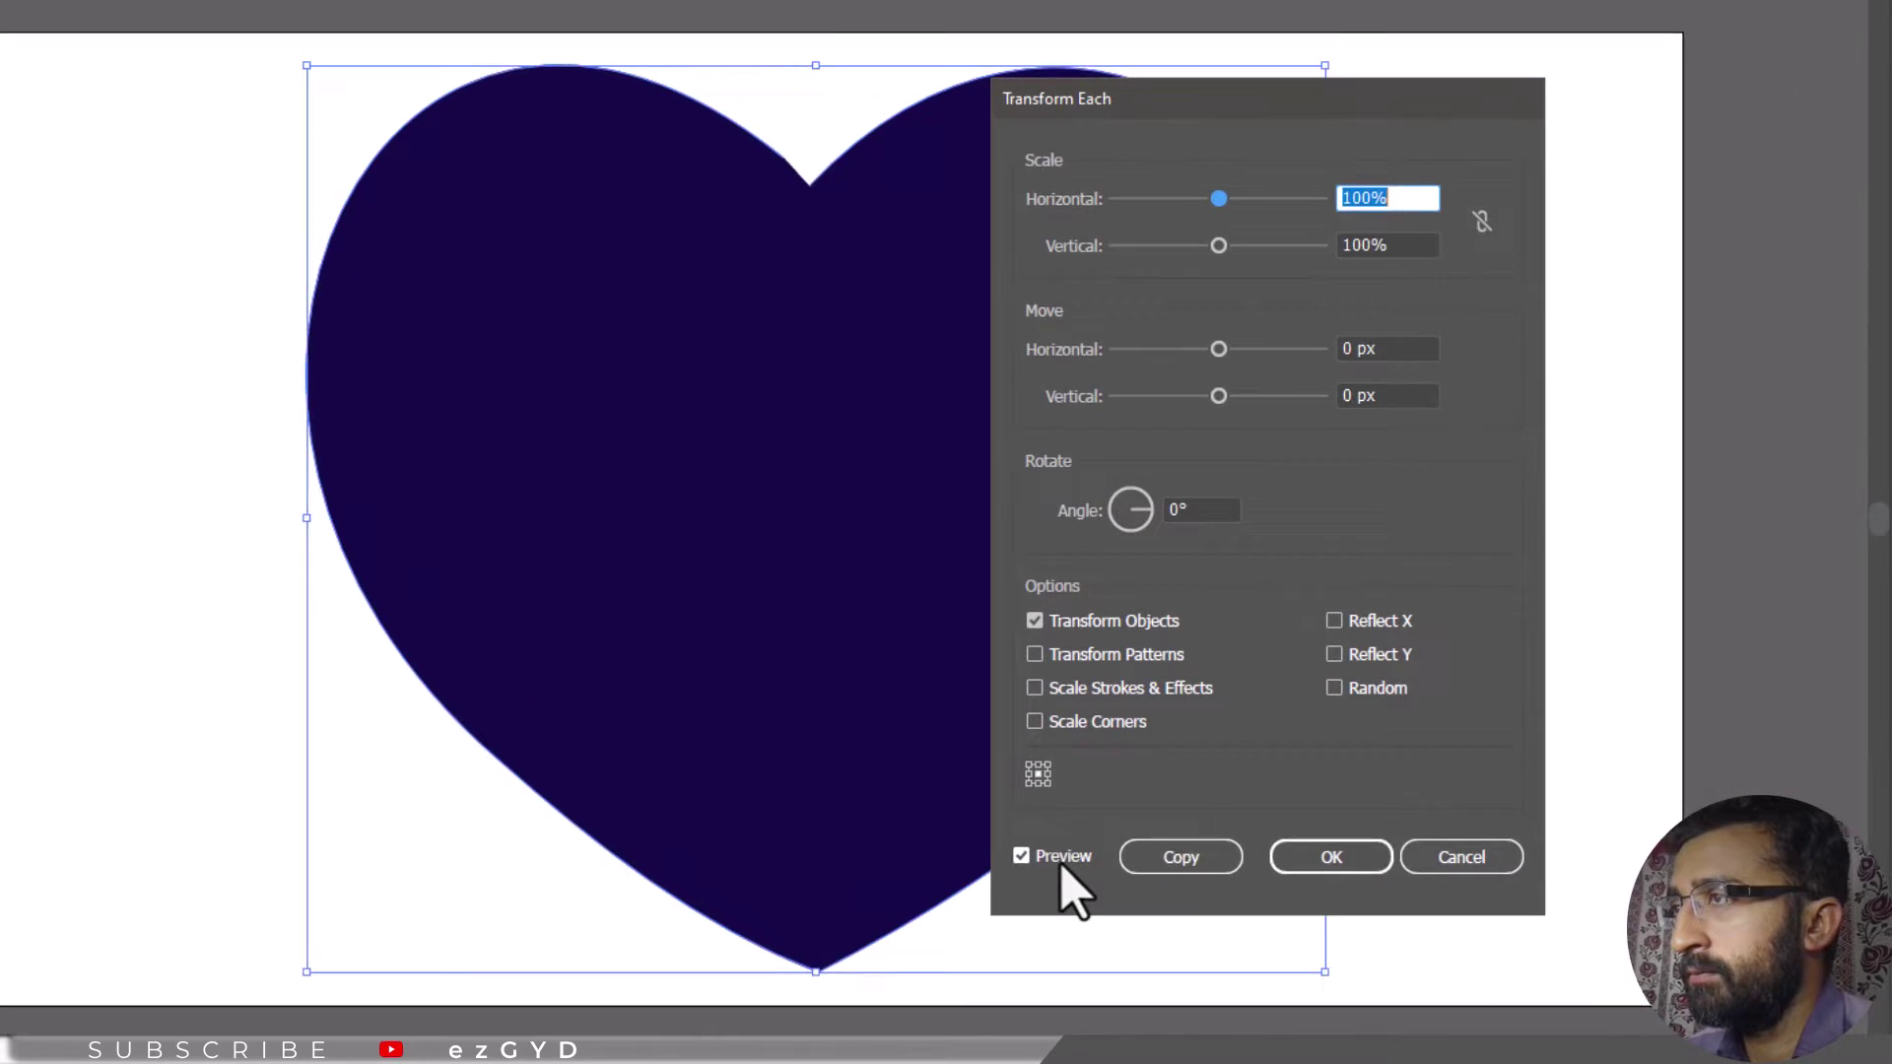
click(971, 788)
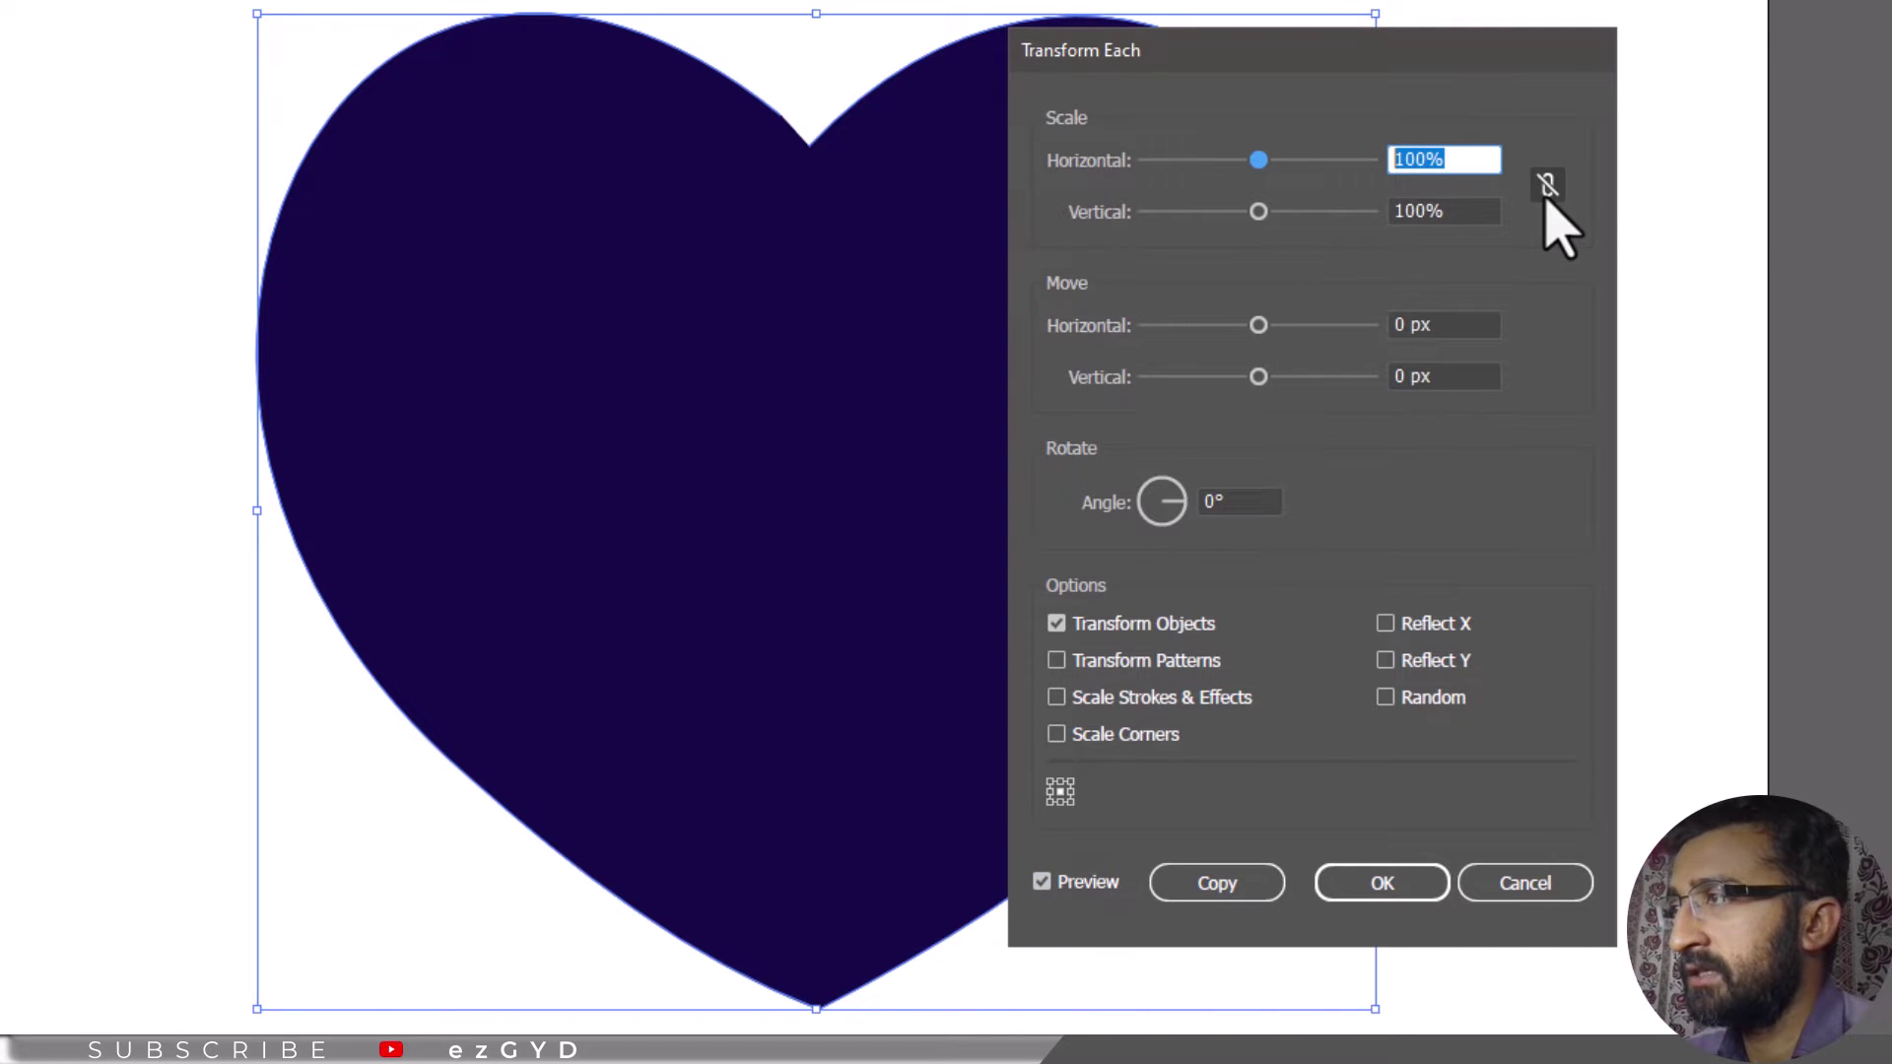
text(70)
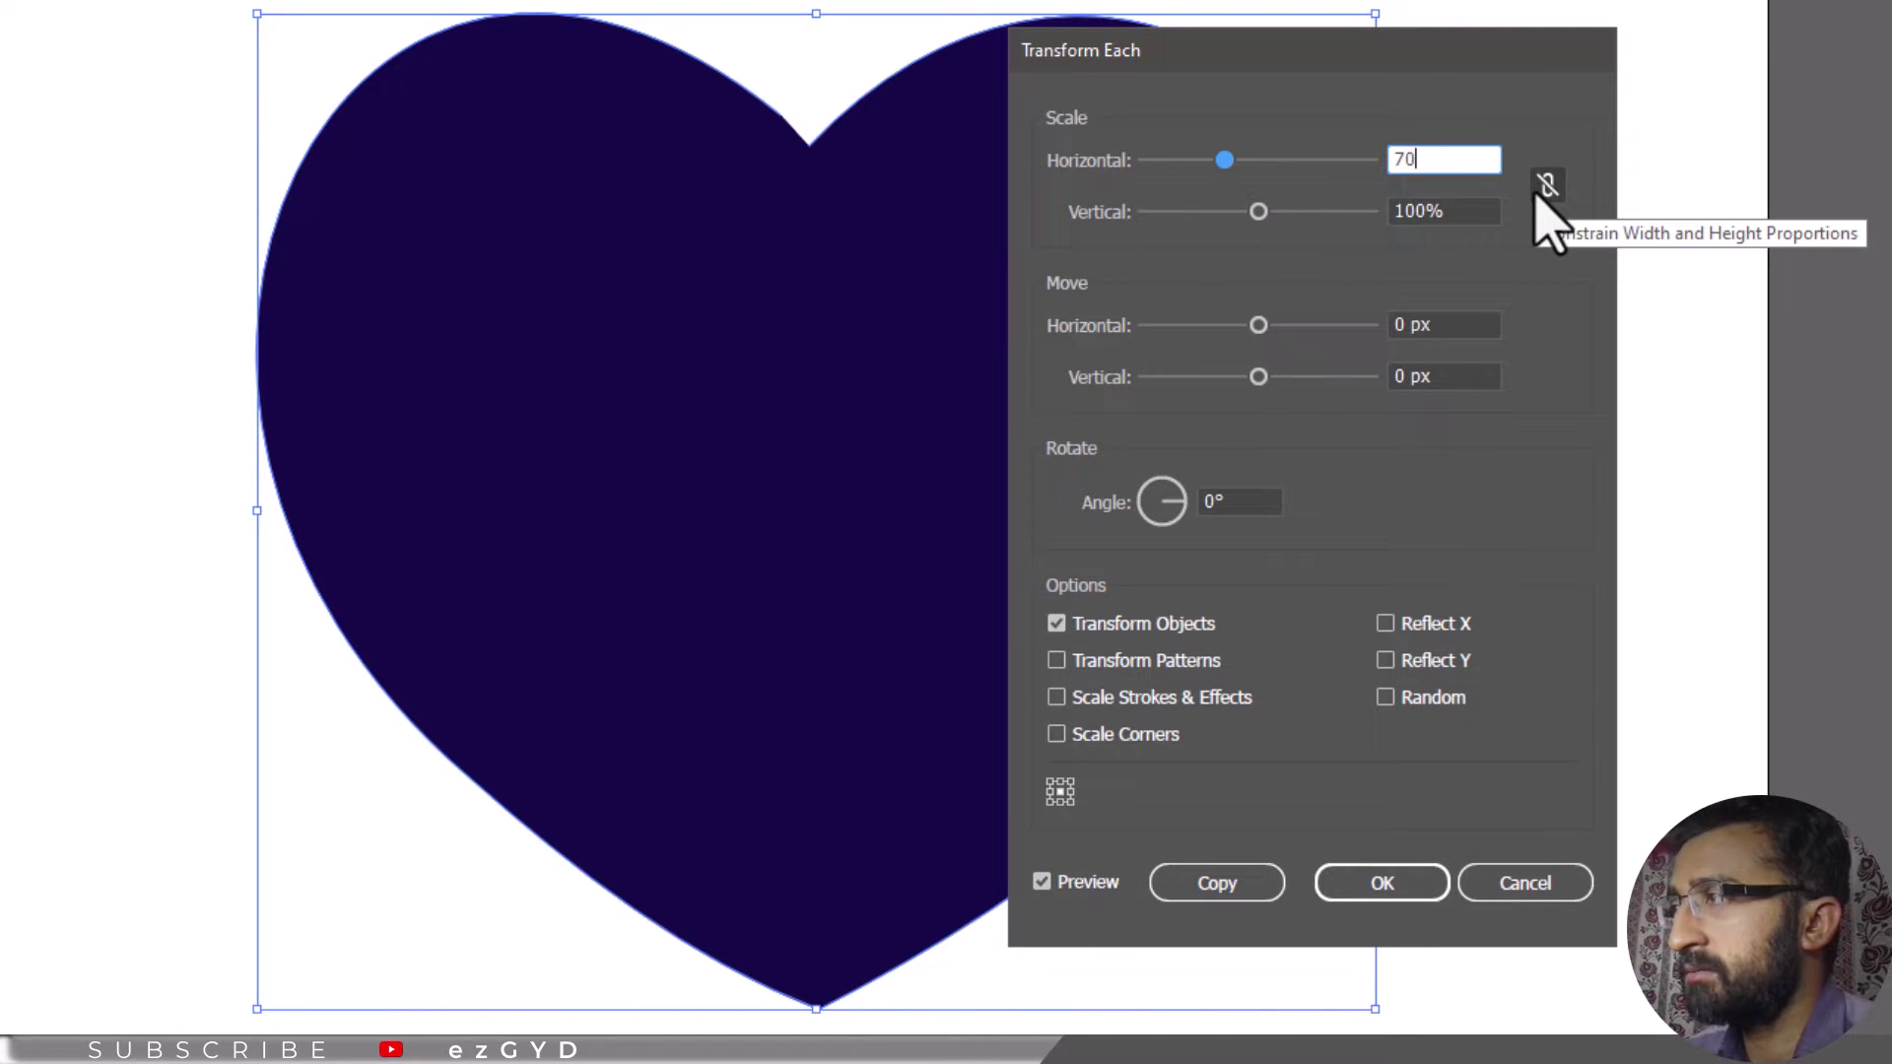
key(Tab)
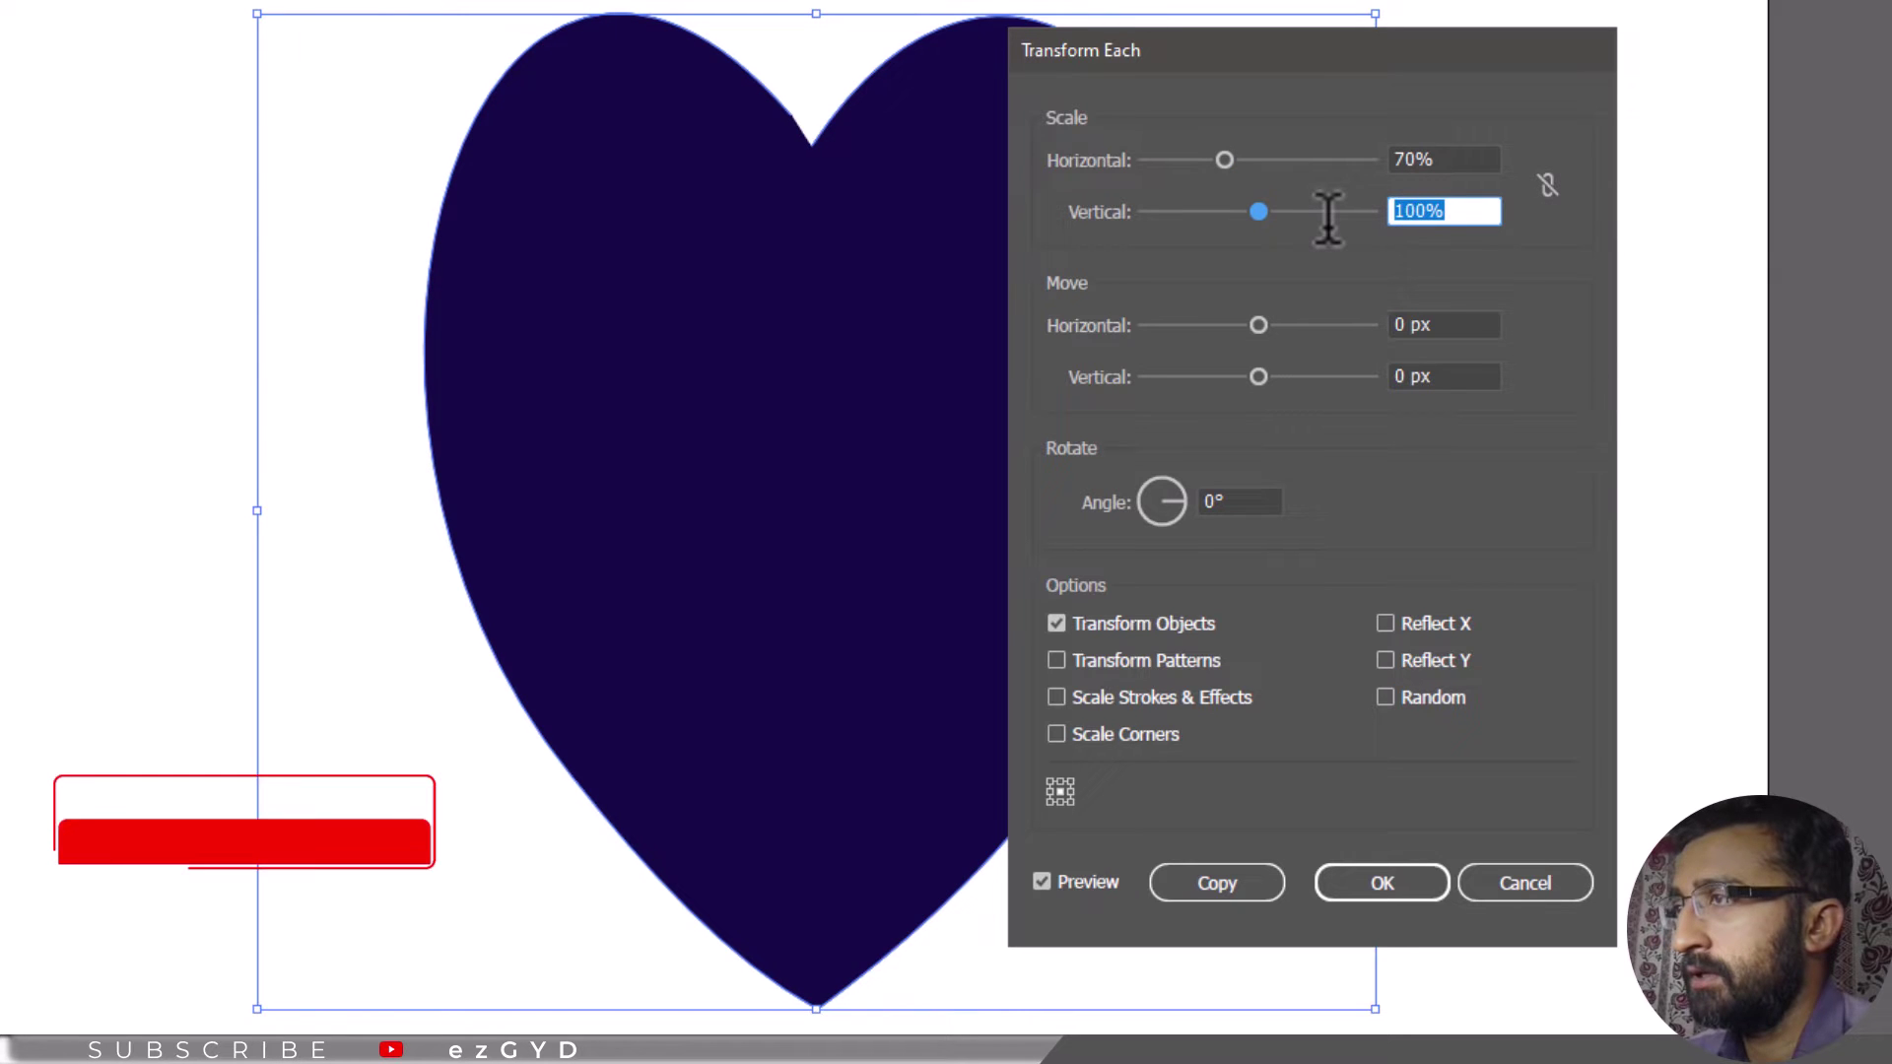
text(70)
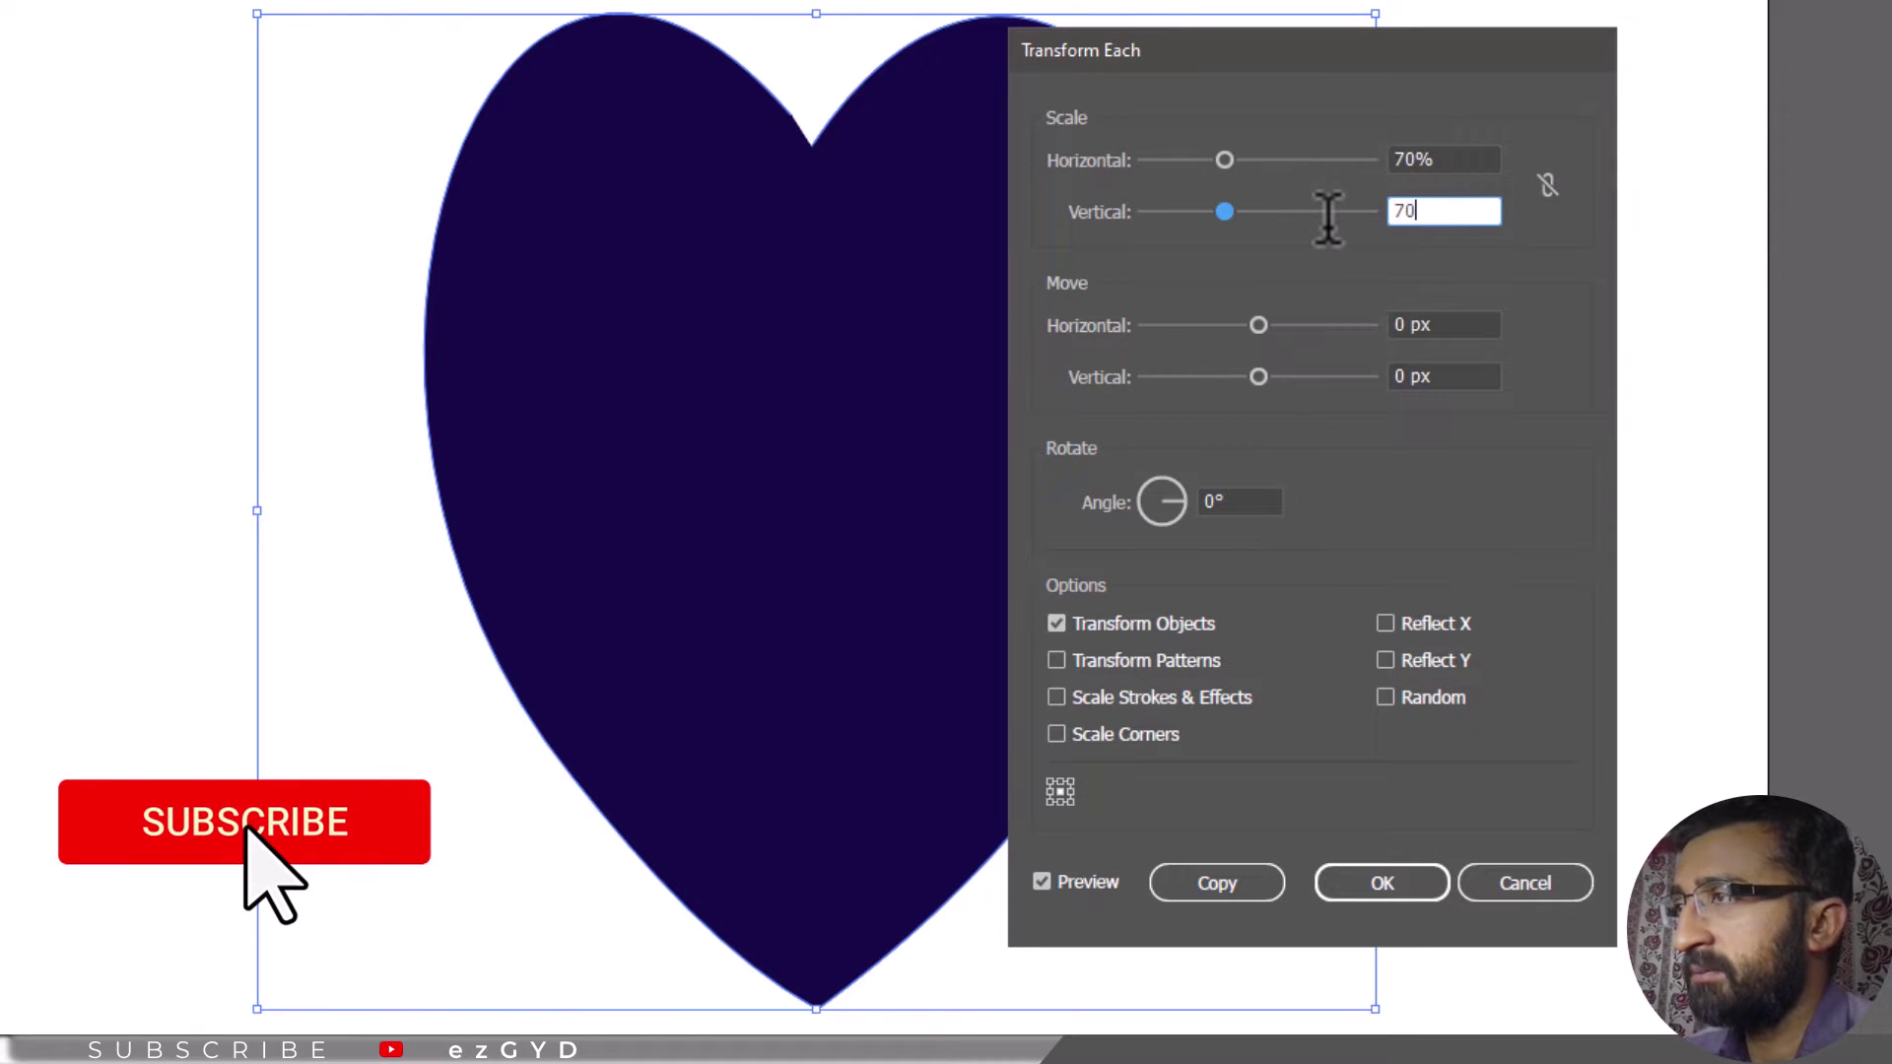
click(1456, 156)
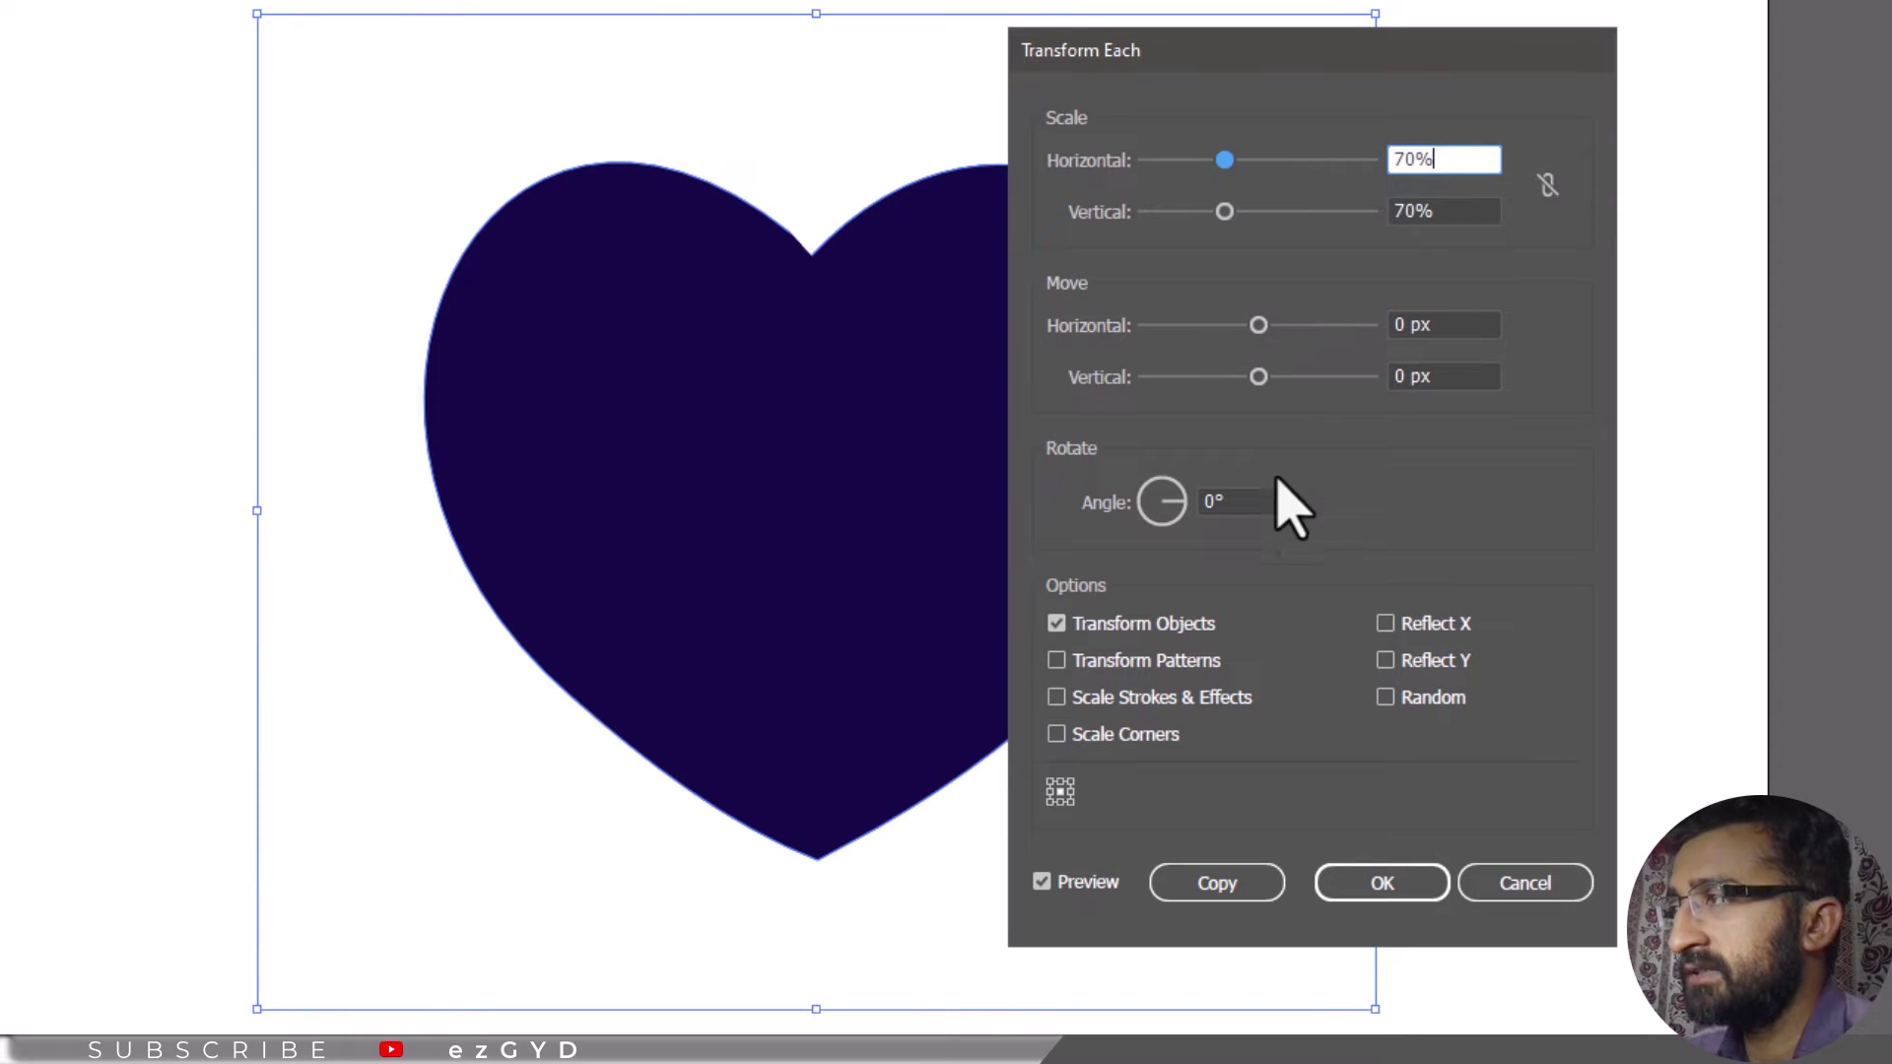
click(1218, 883)
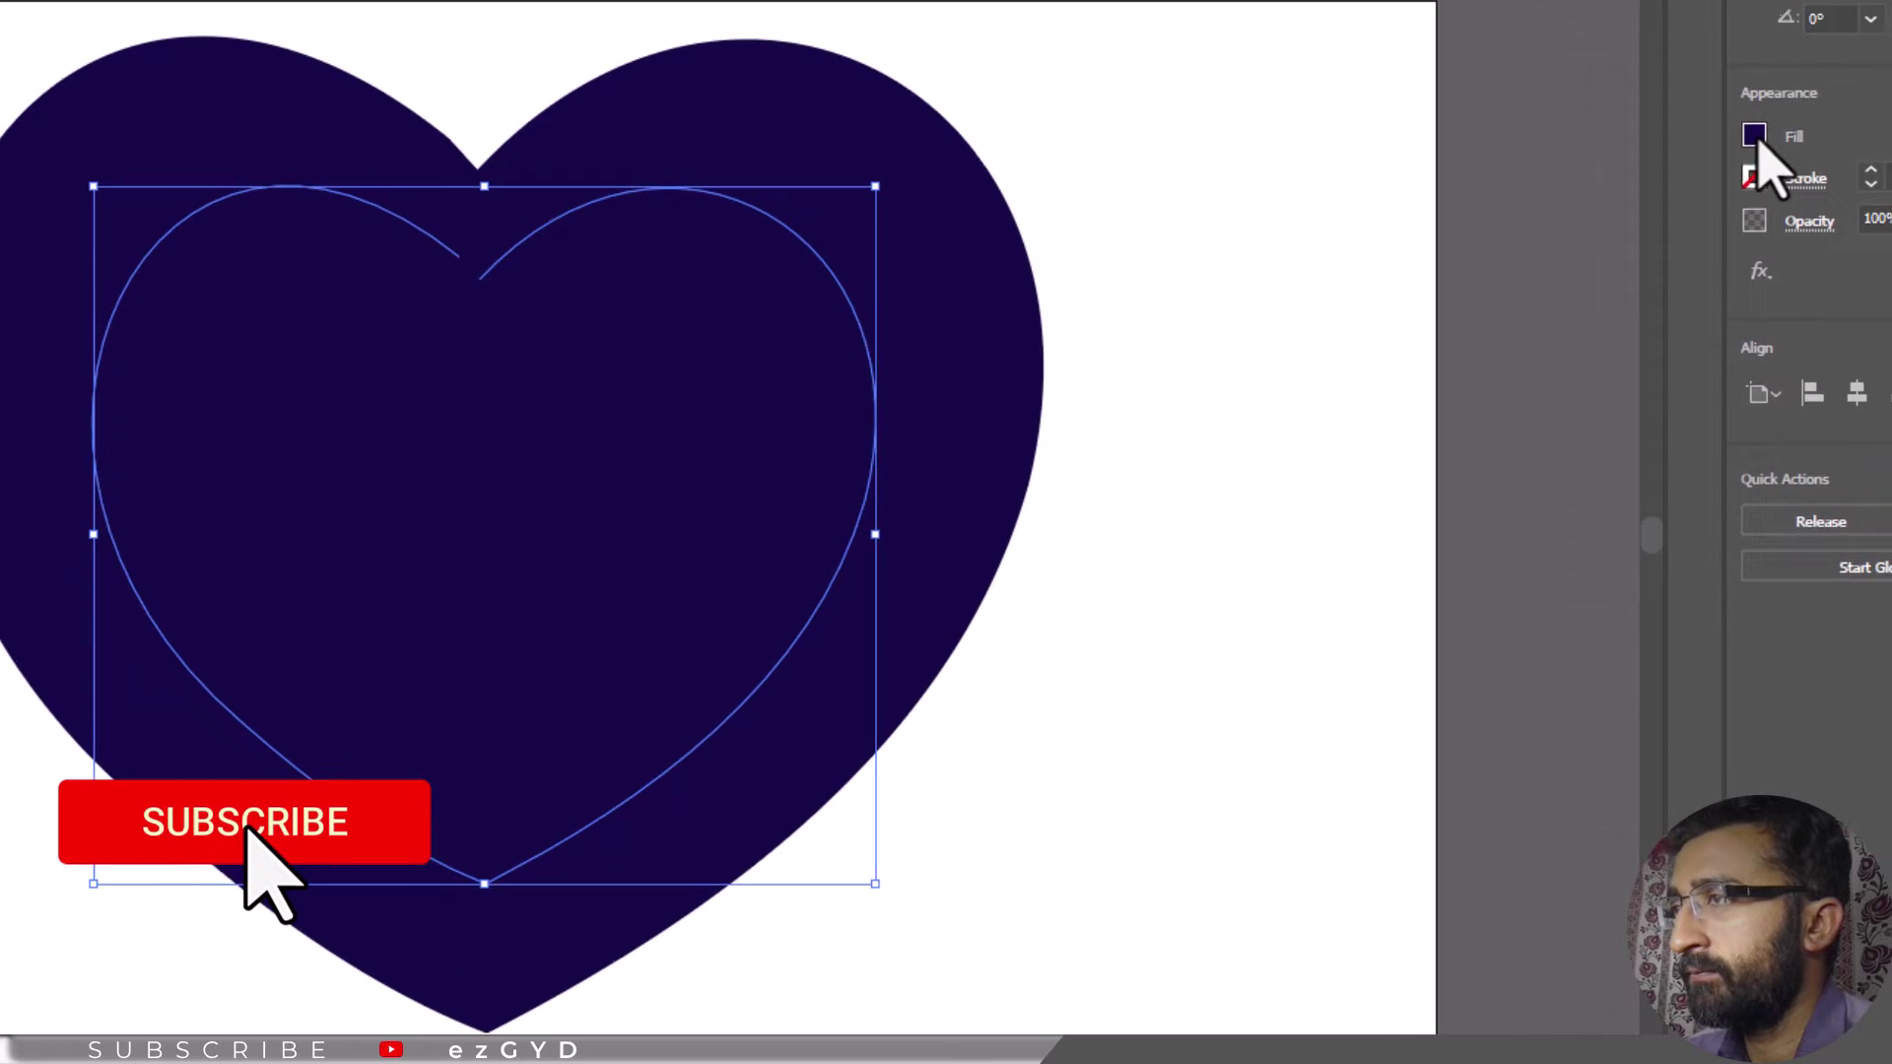
Step: Fill the inner heart red, repeat the 70% copy with Transform Again, and fill it orange
click(1755, 136)
click(1673, 240)
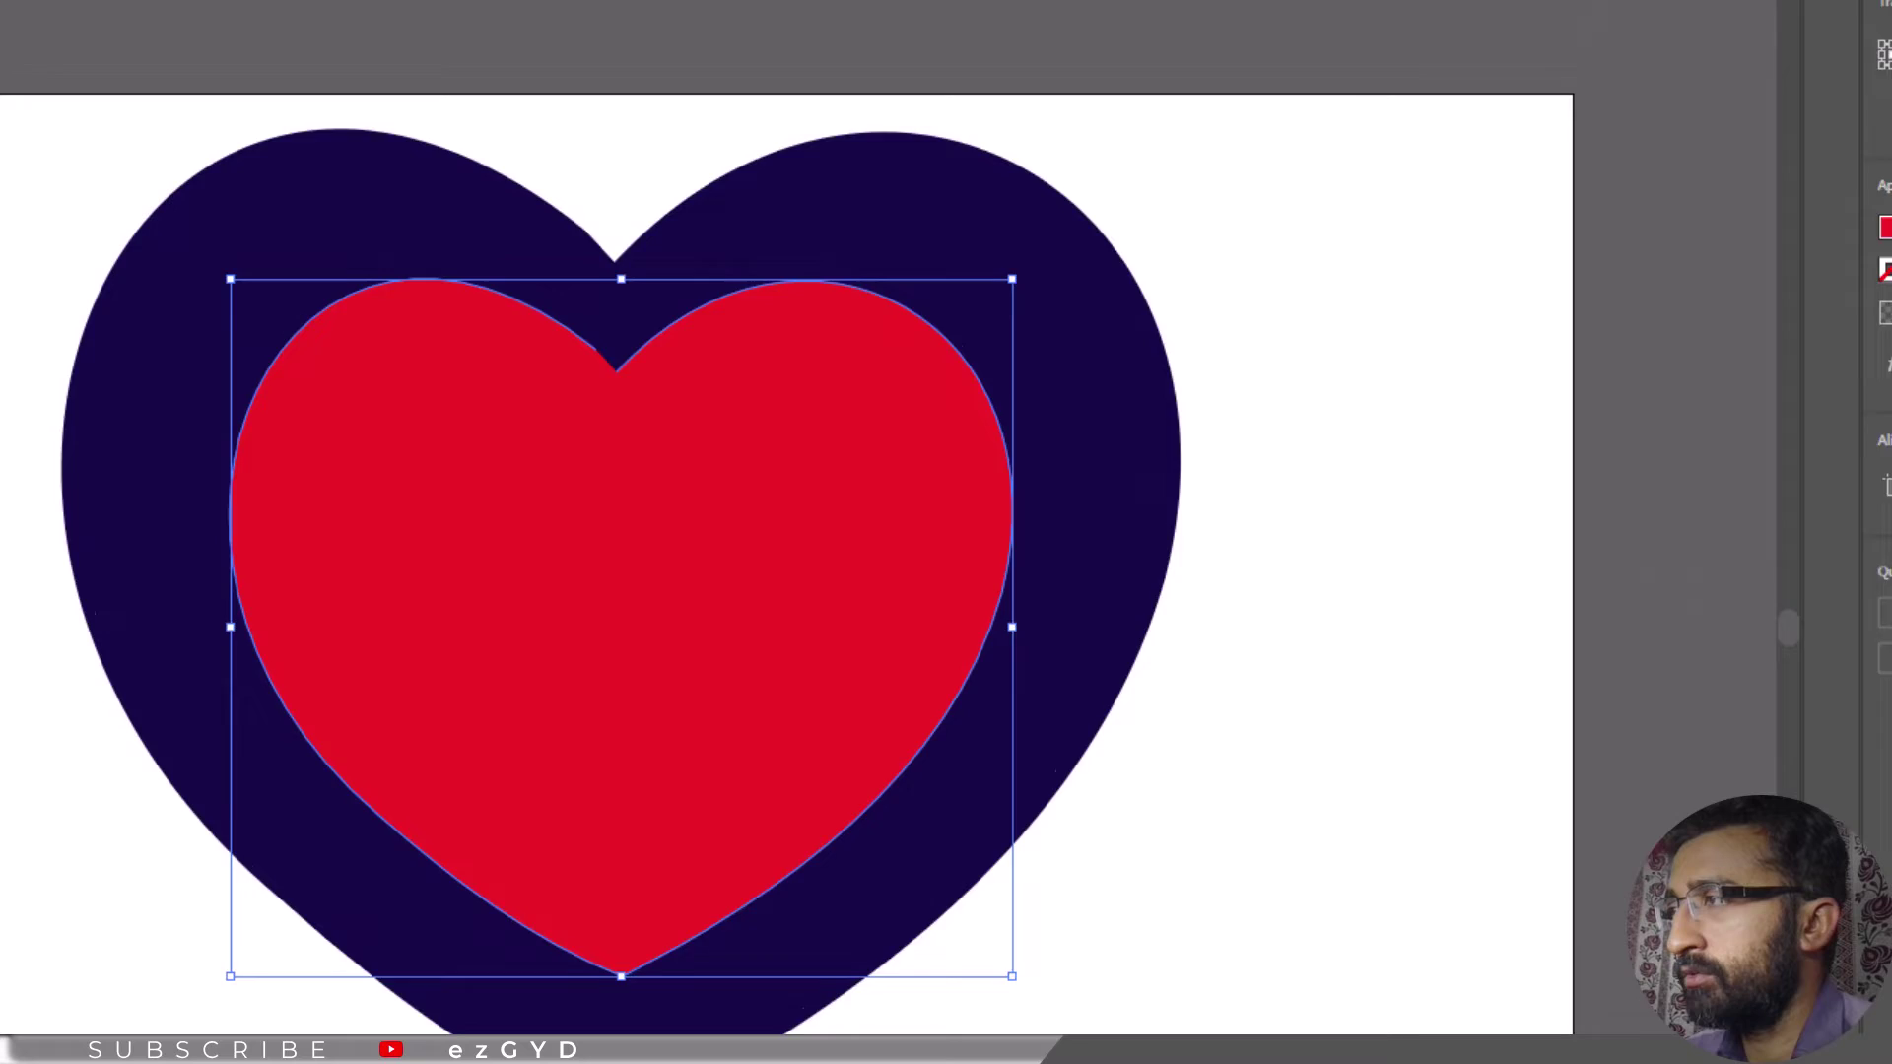
click(0, 0)
mouse_move(0, 0)
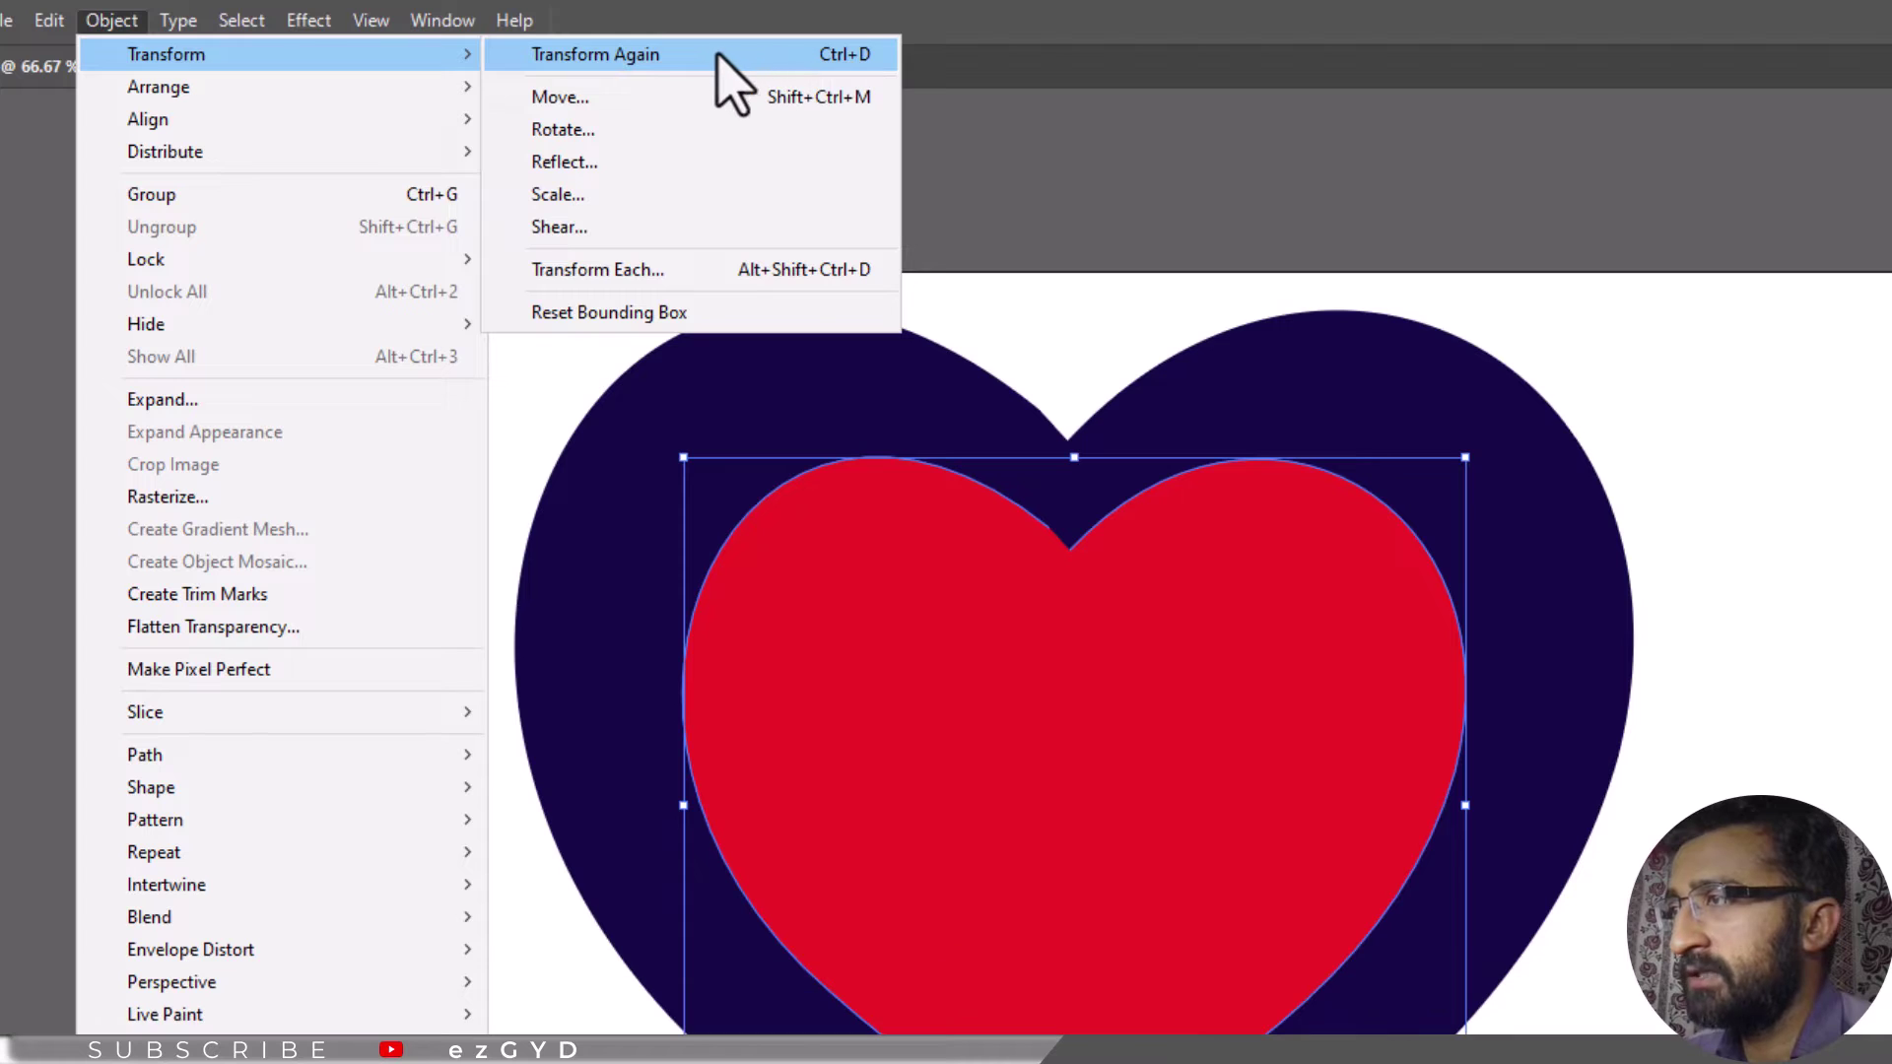
click(680, 59)
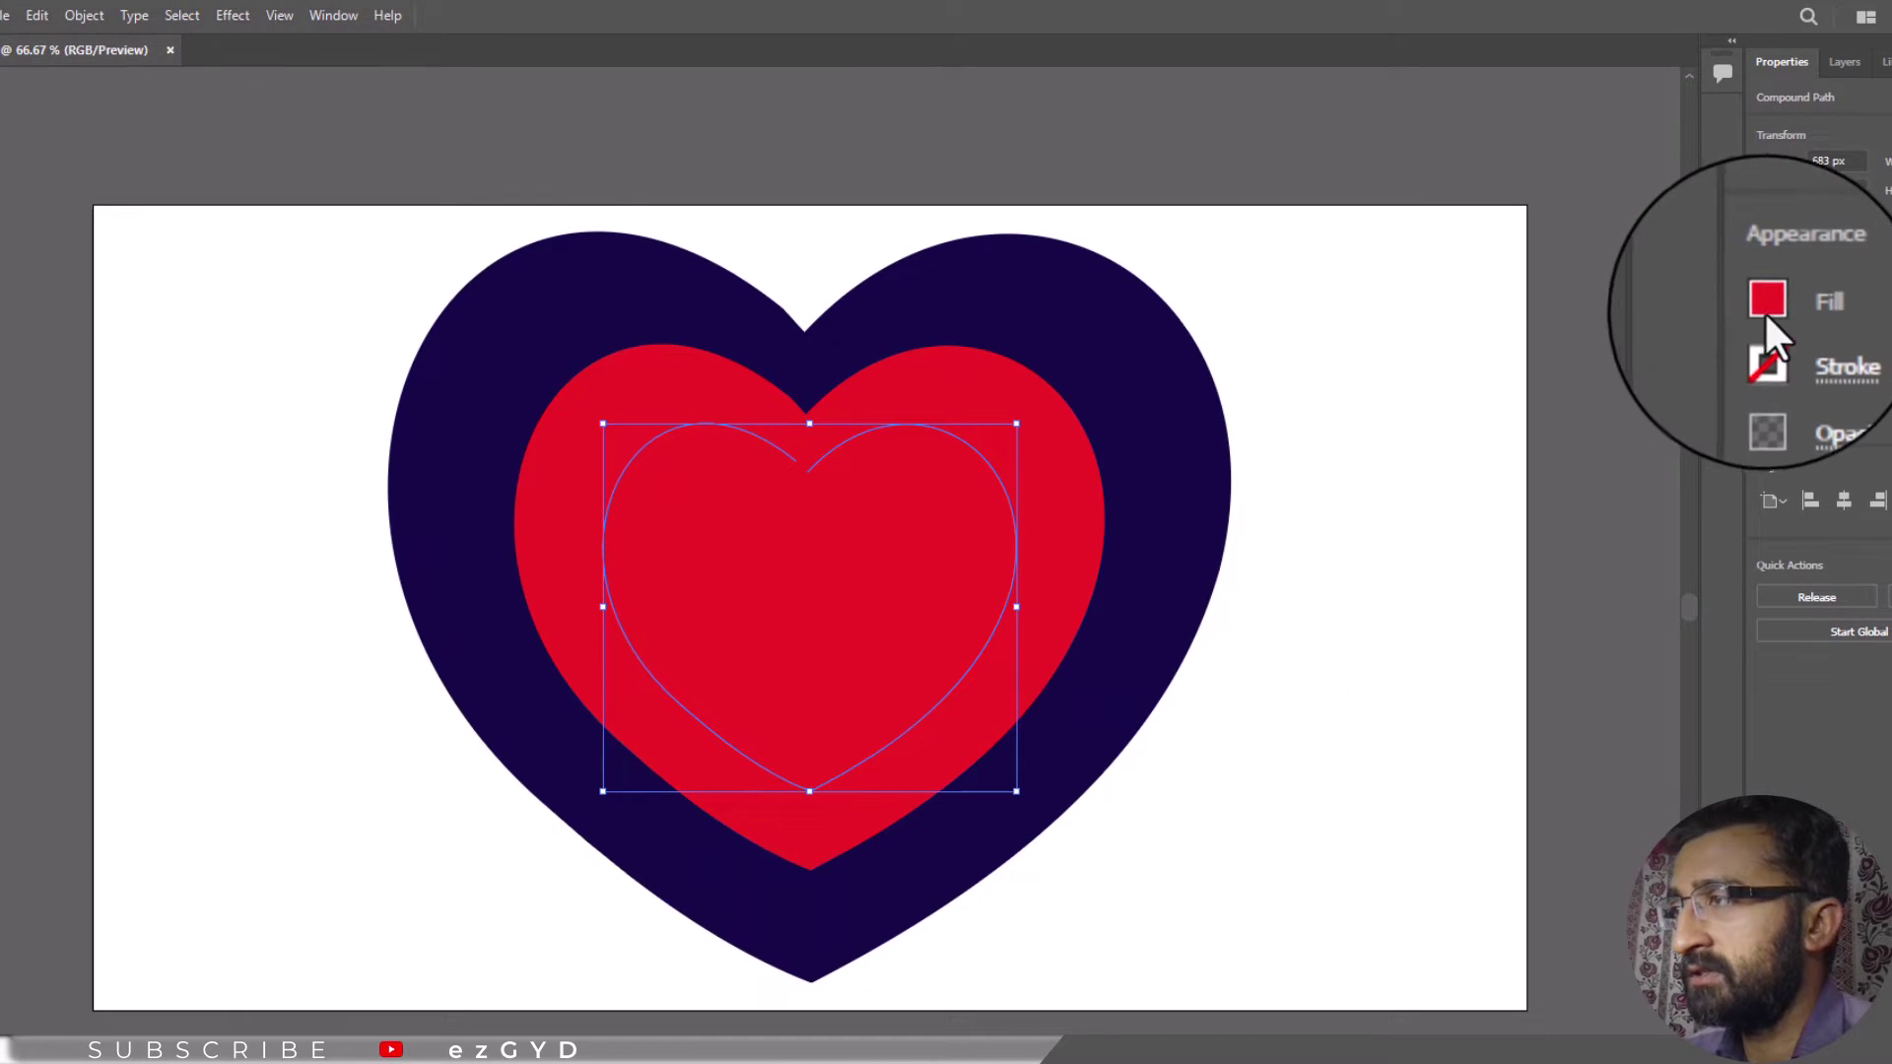
click(1766, 307)
click(1726, 386)
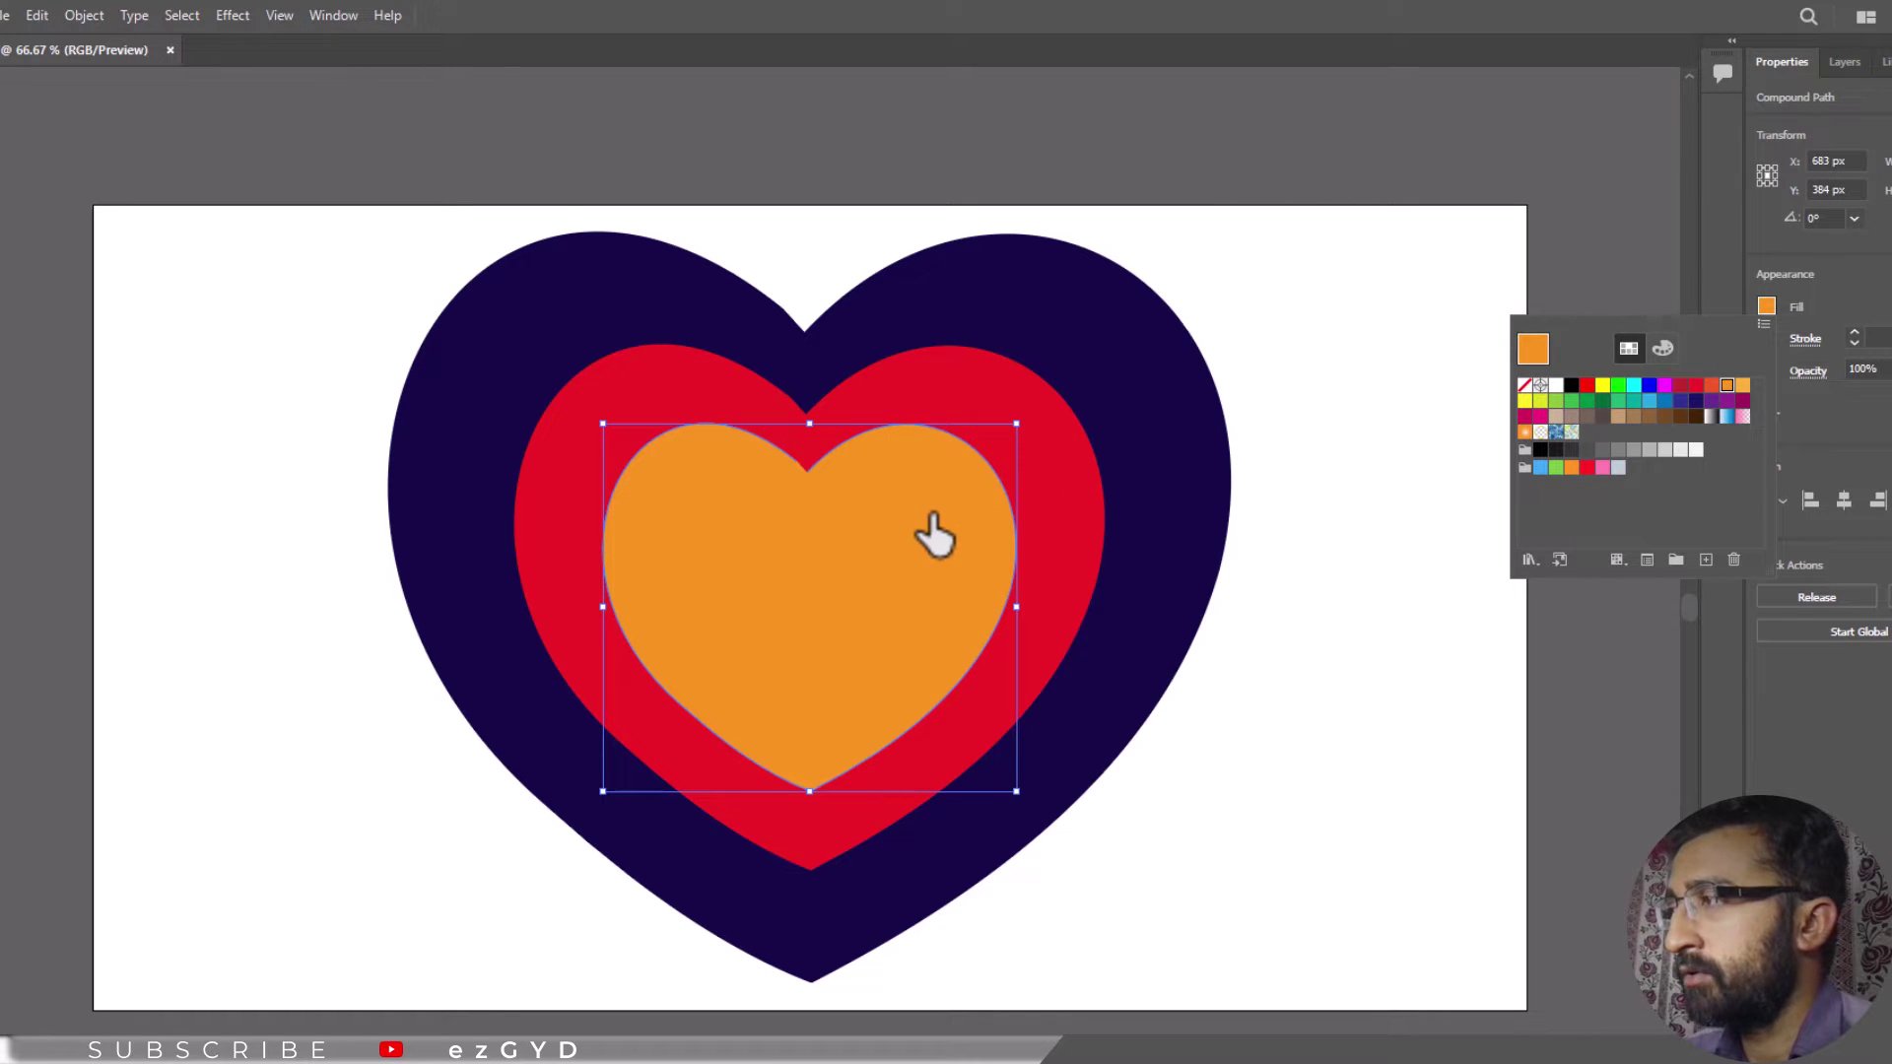
Step: Open the Pathfinder panel and Divide all three stacked hearts
click(322, 14)
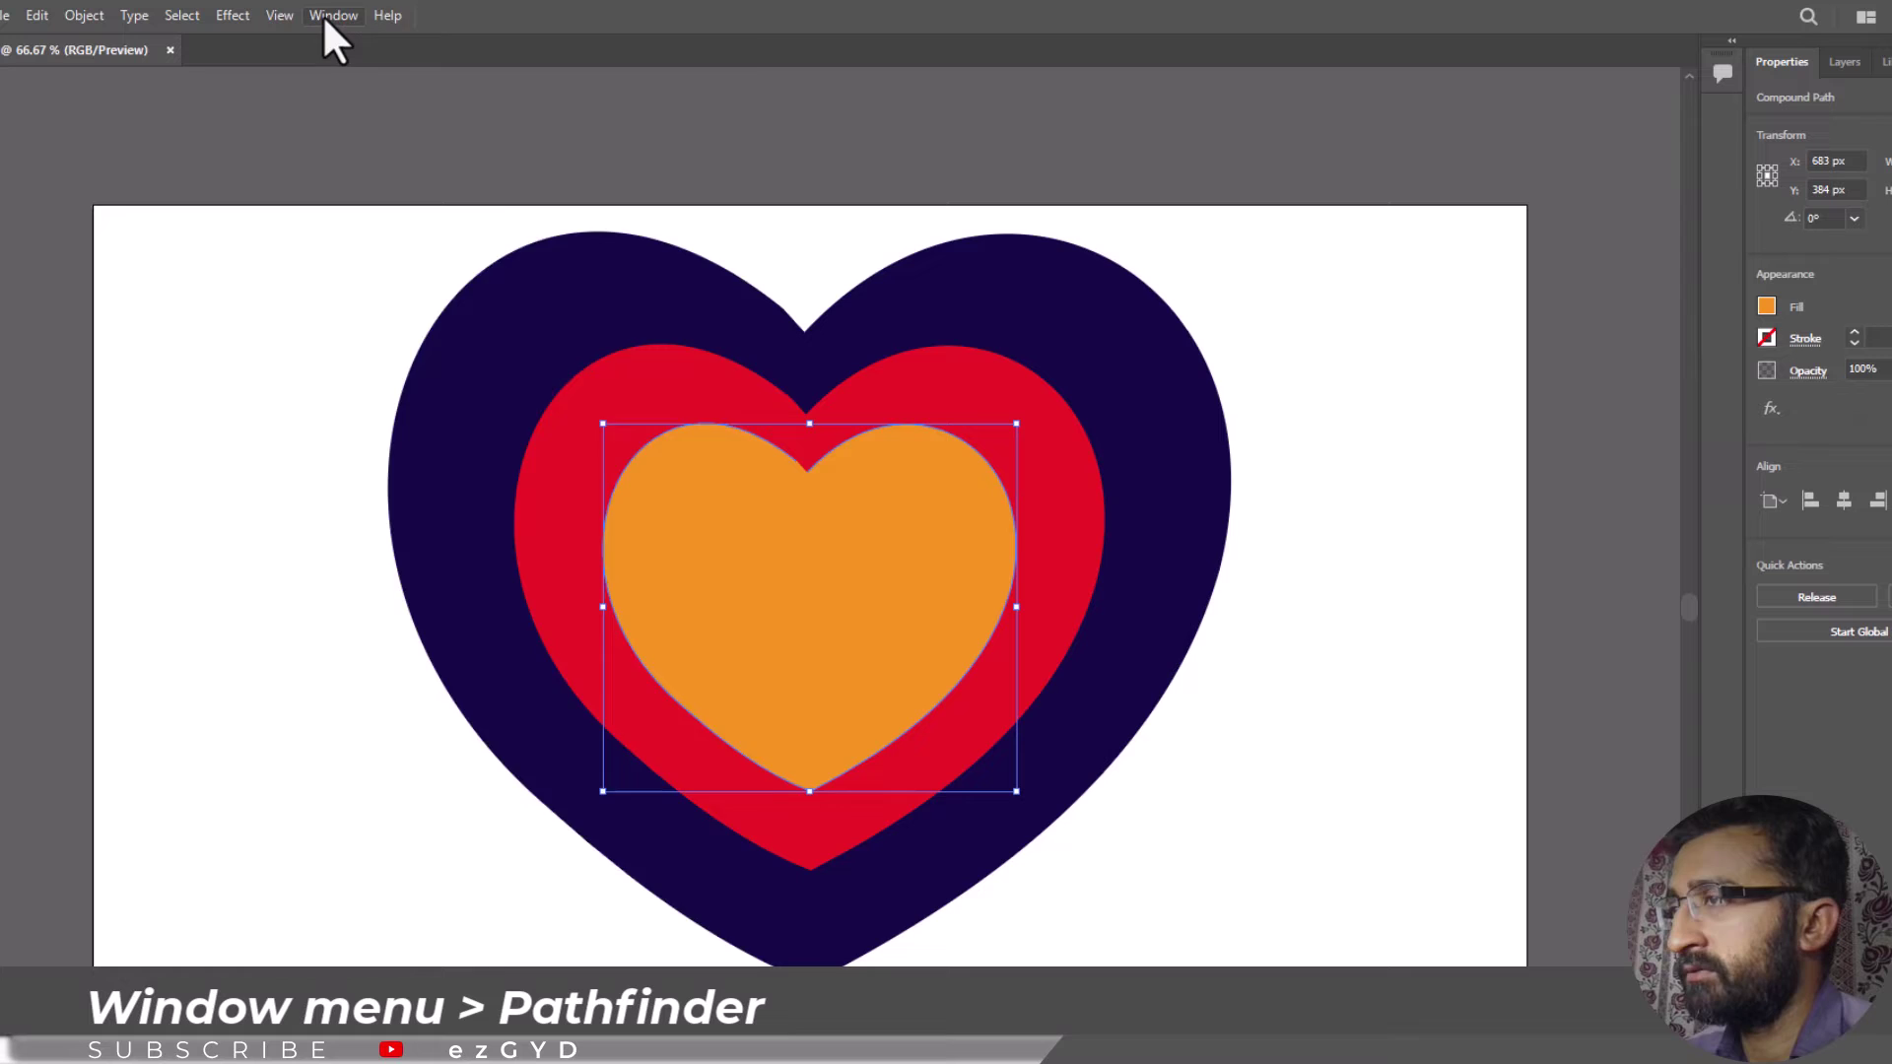
click(323, 13)
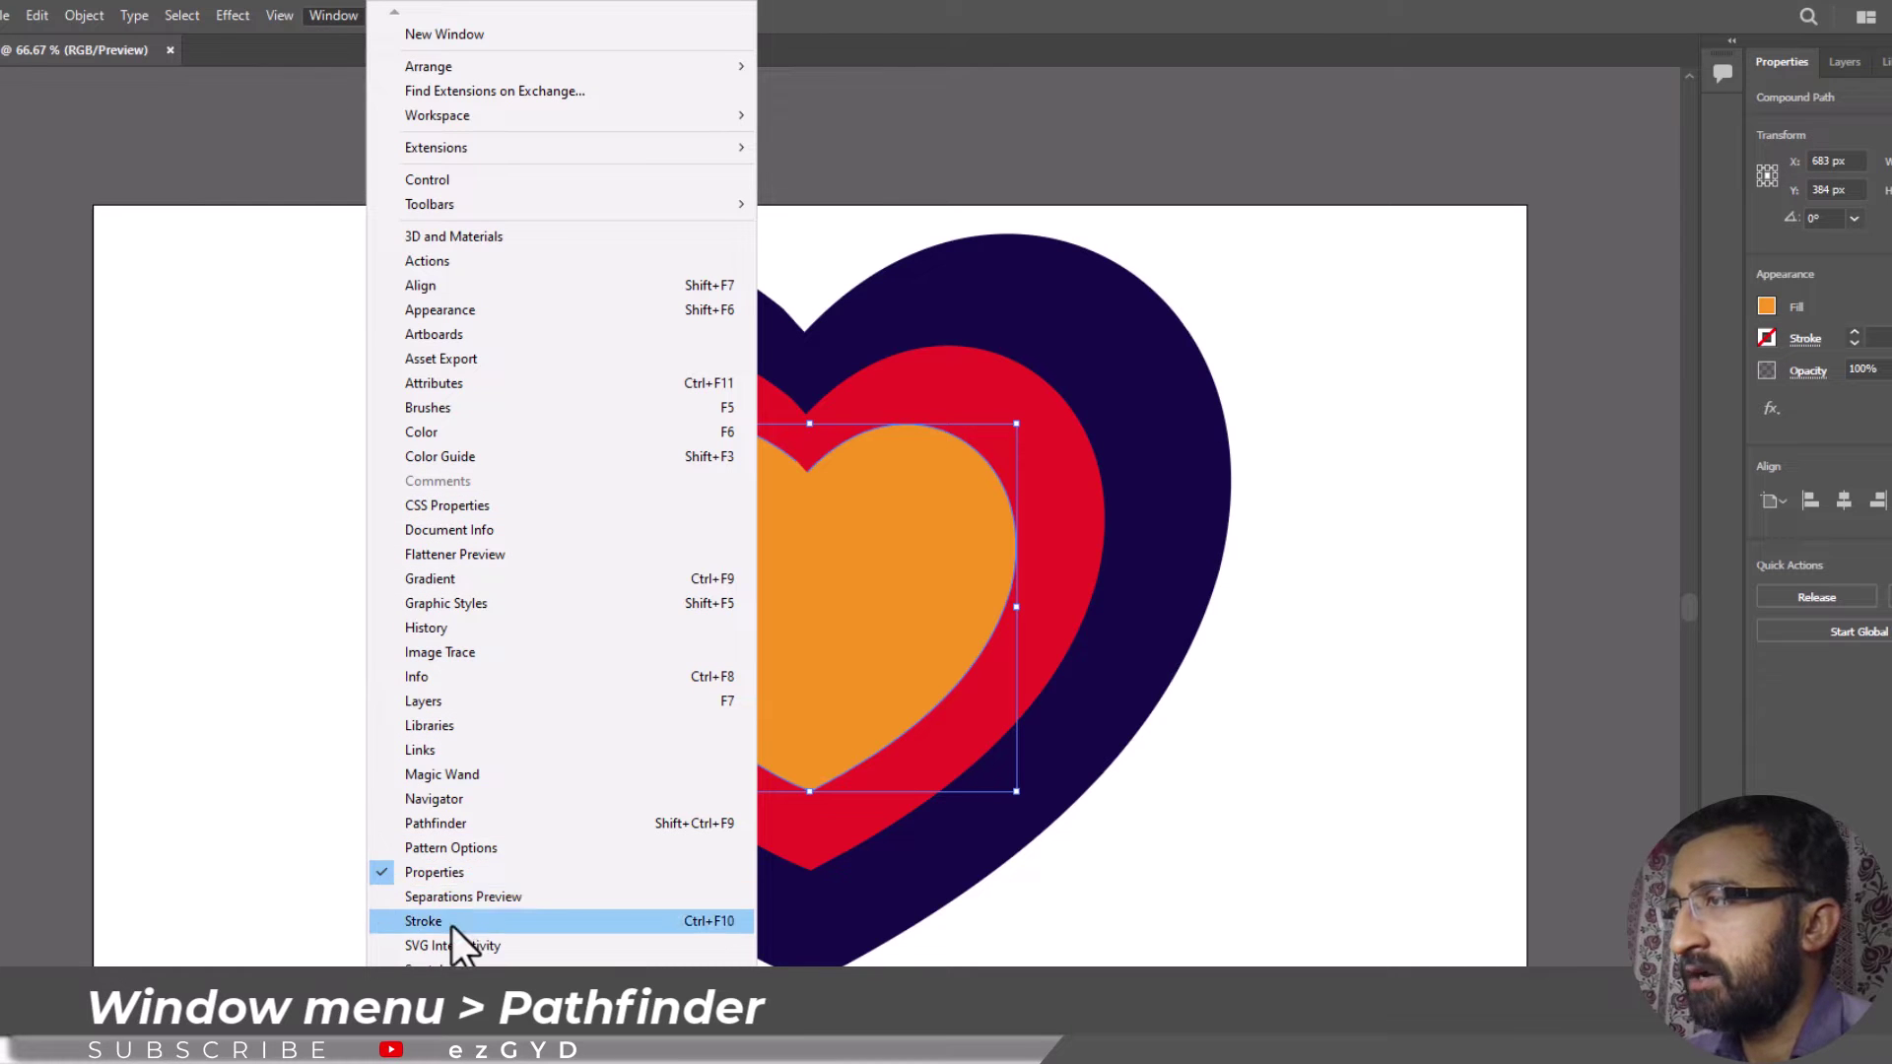
click(453, 824)
drag(335, 248, 833, 712)
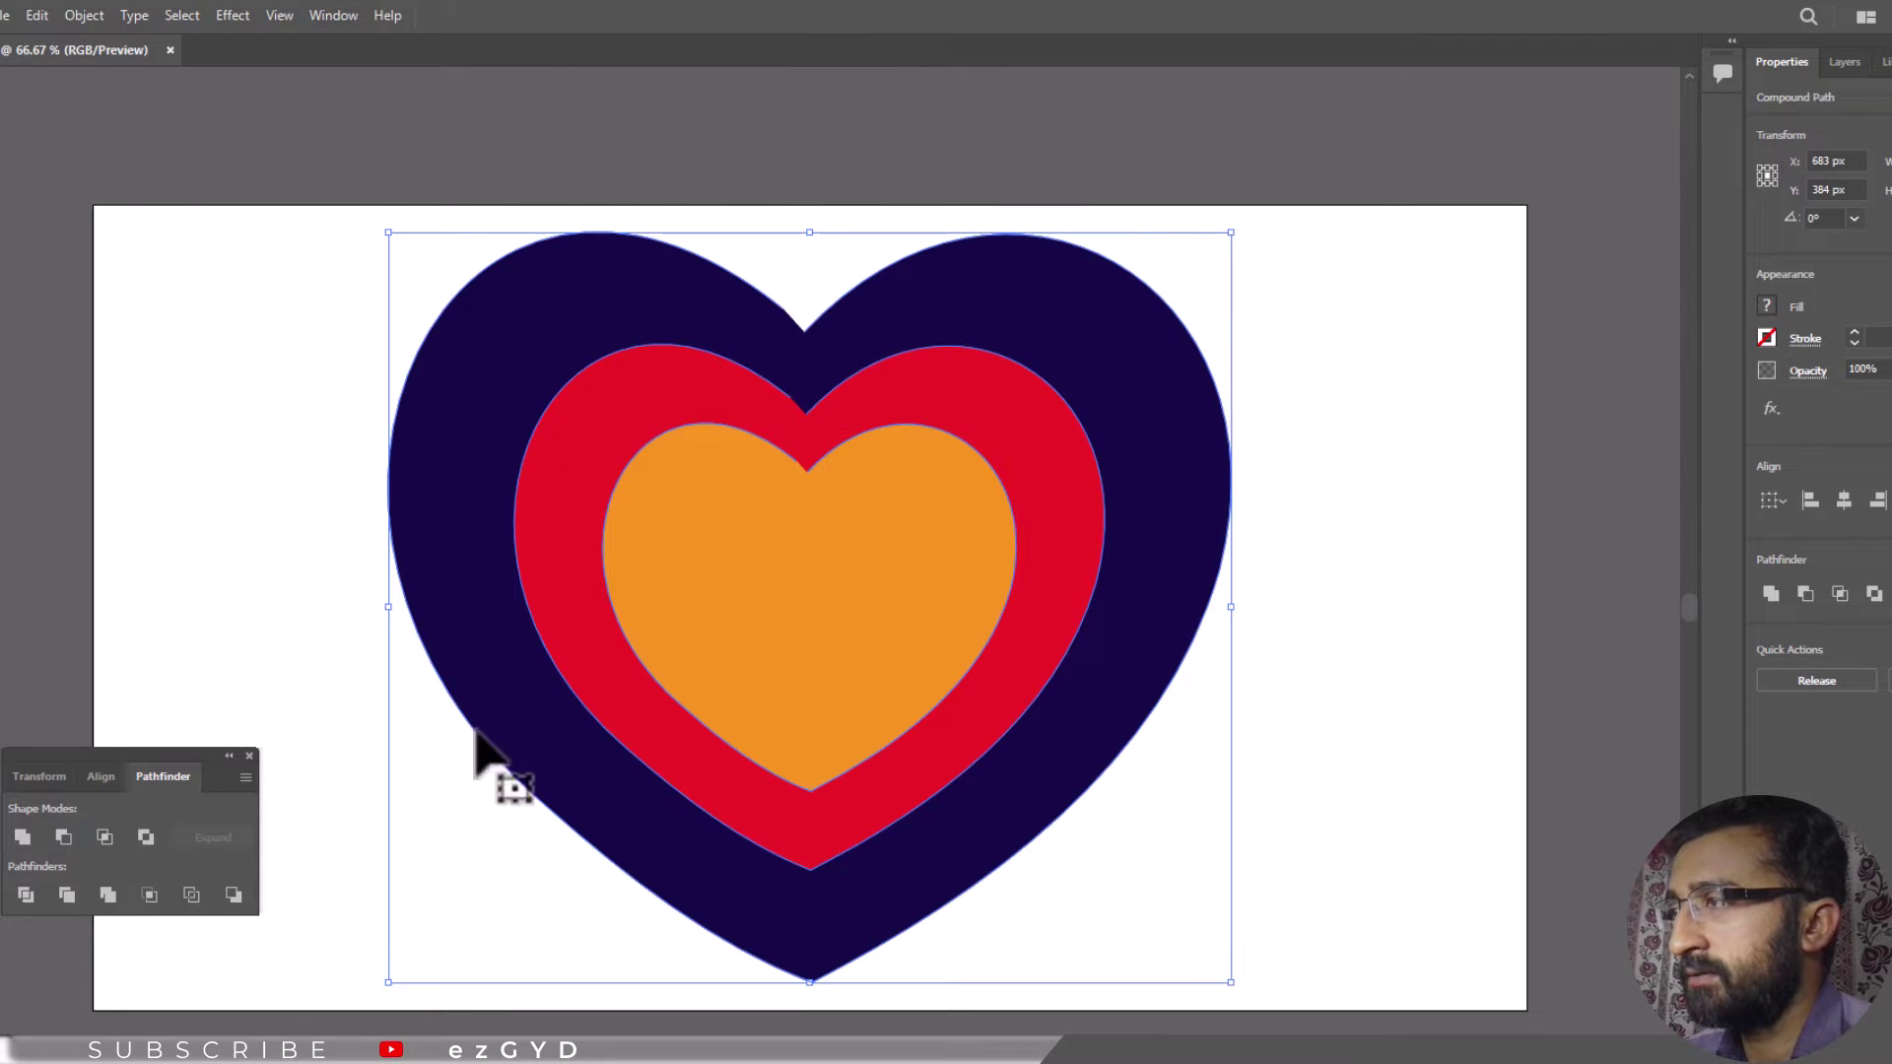
click(25, 894)
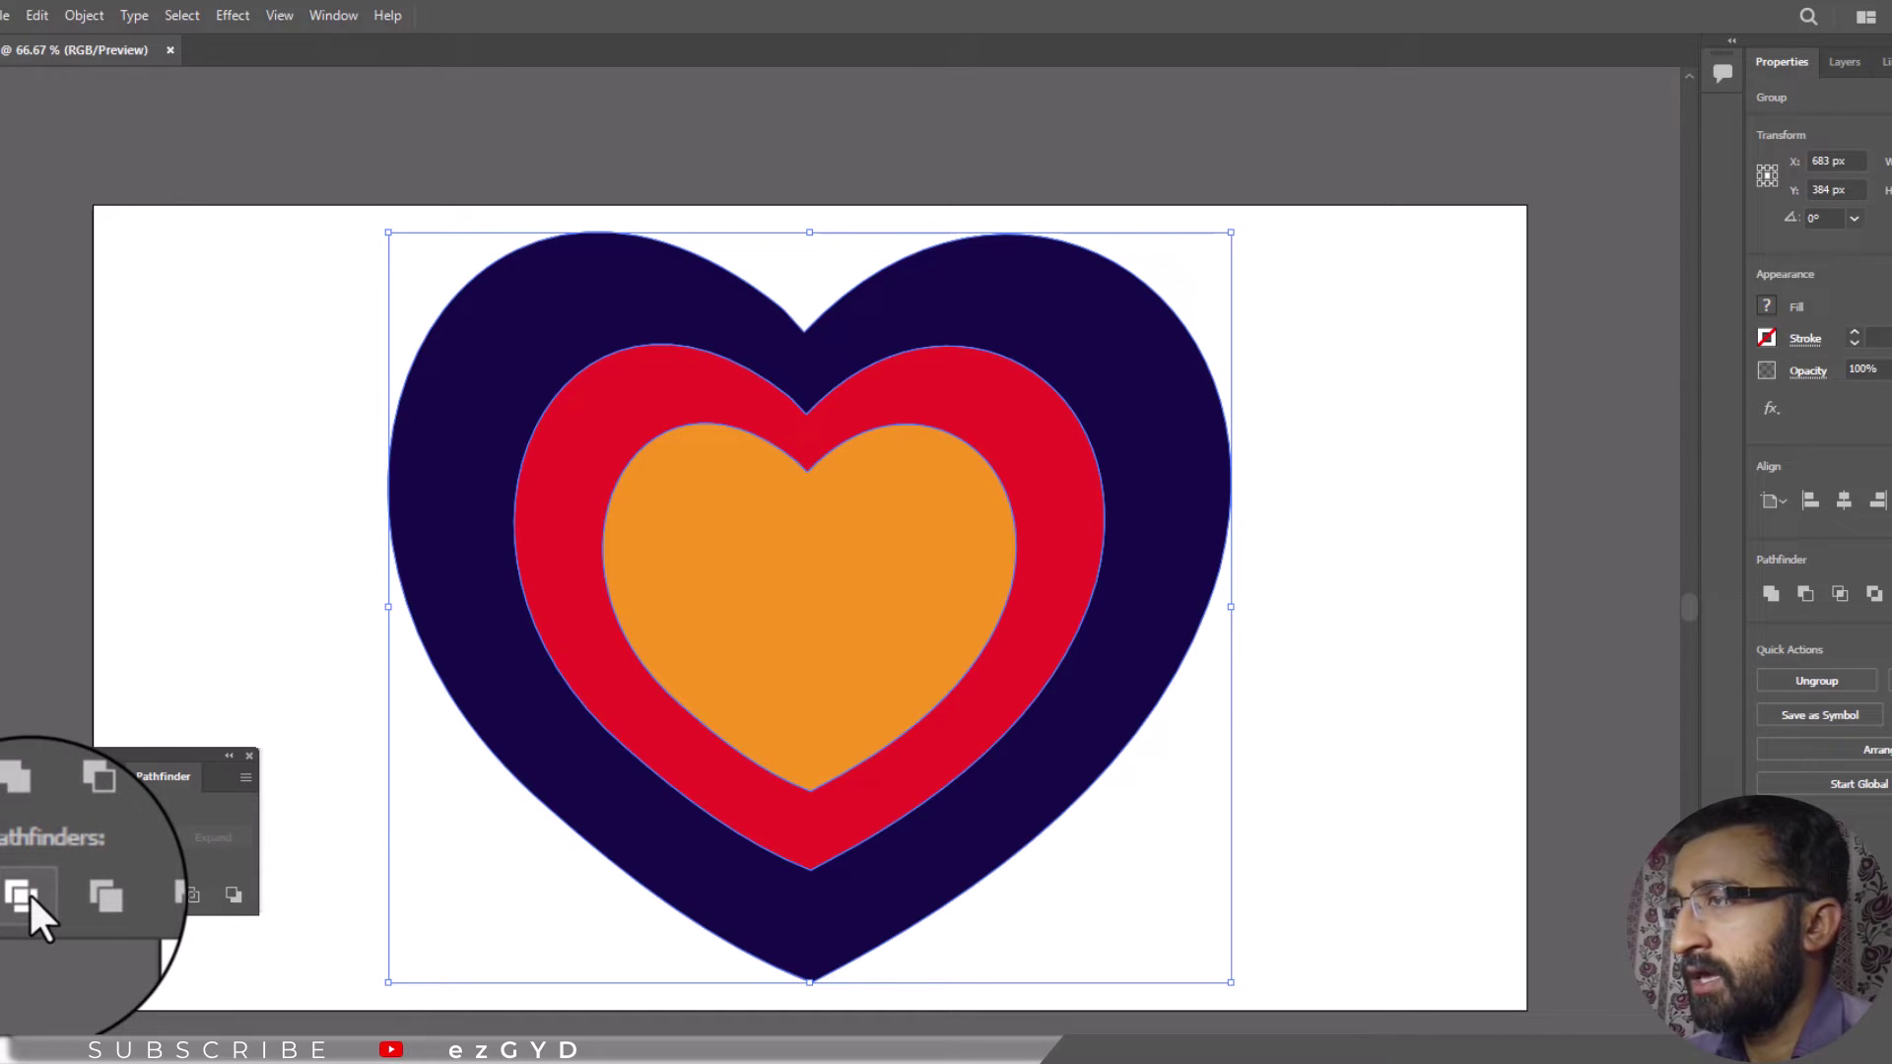
Step: Ungroup the divided pieces and drag the orange heart and red ring aside to verify separation
click(1764, 685)
drag(985, 551, 1227, 808)
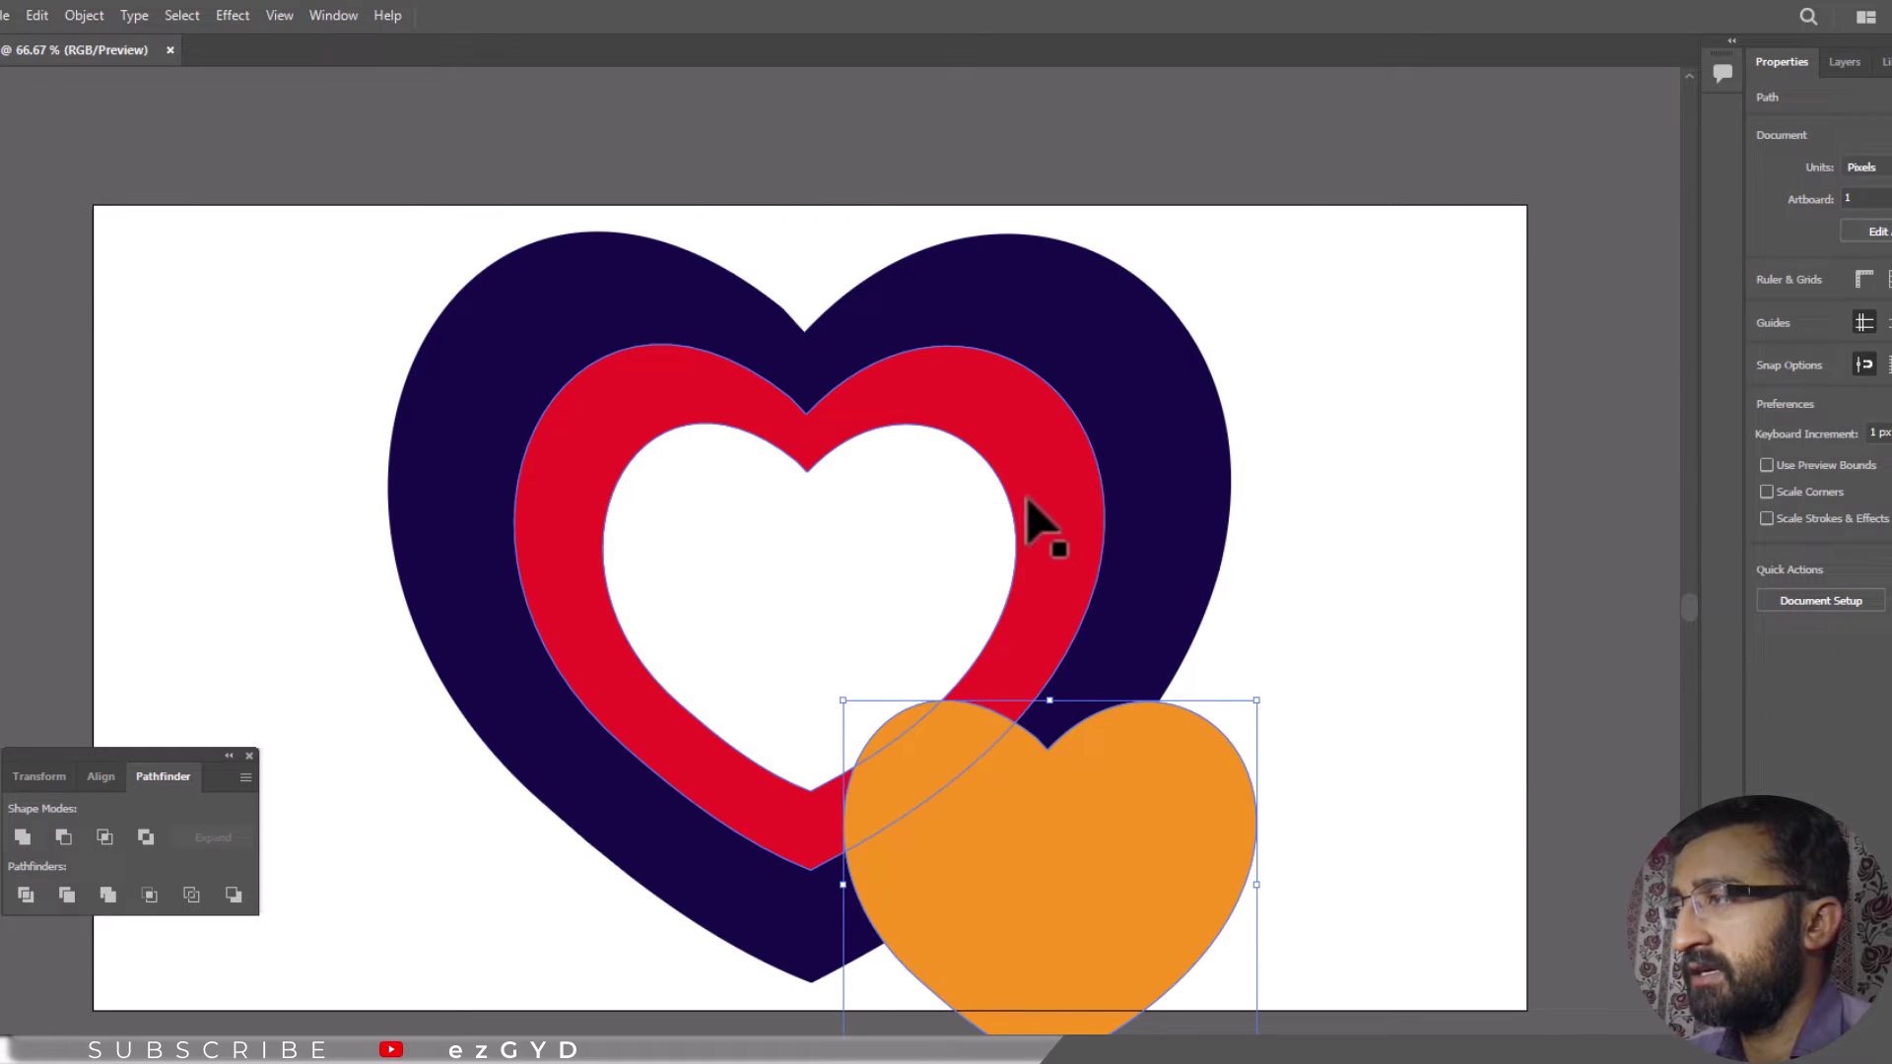
drag(1059, 522, 1281, 659)
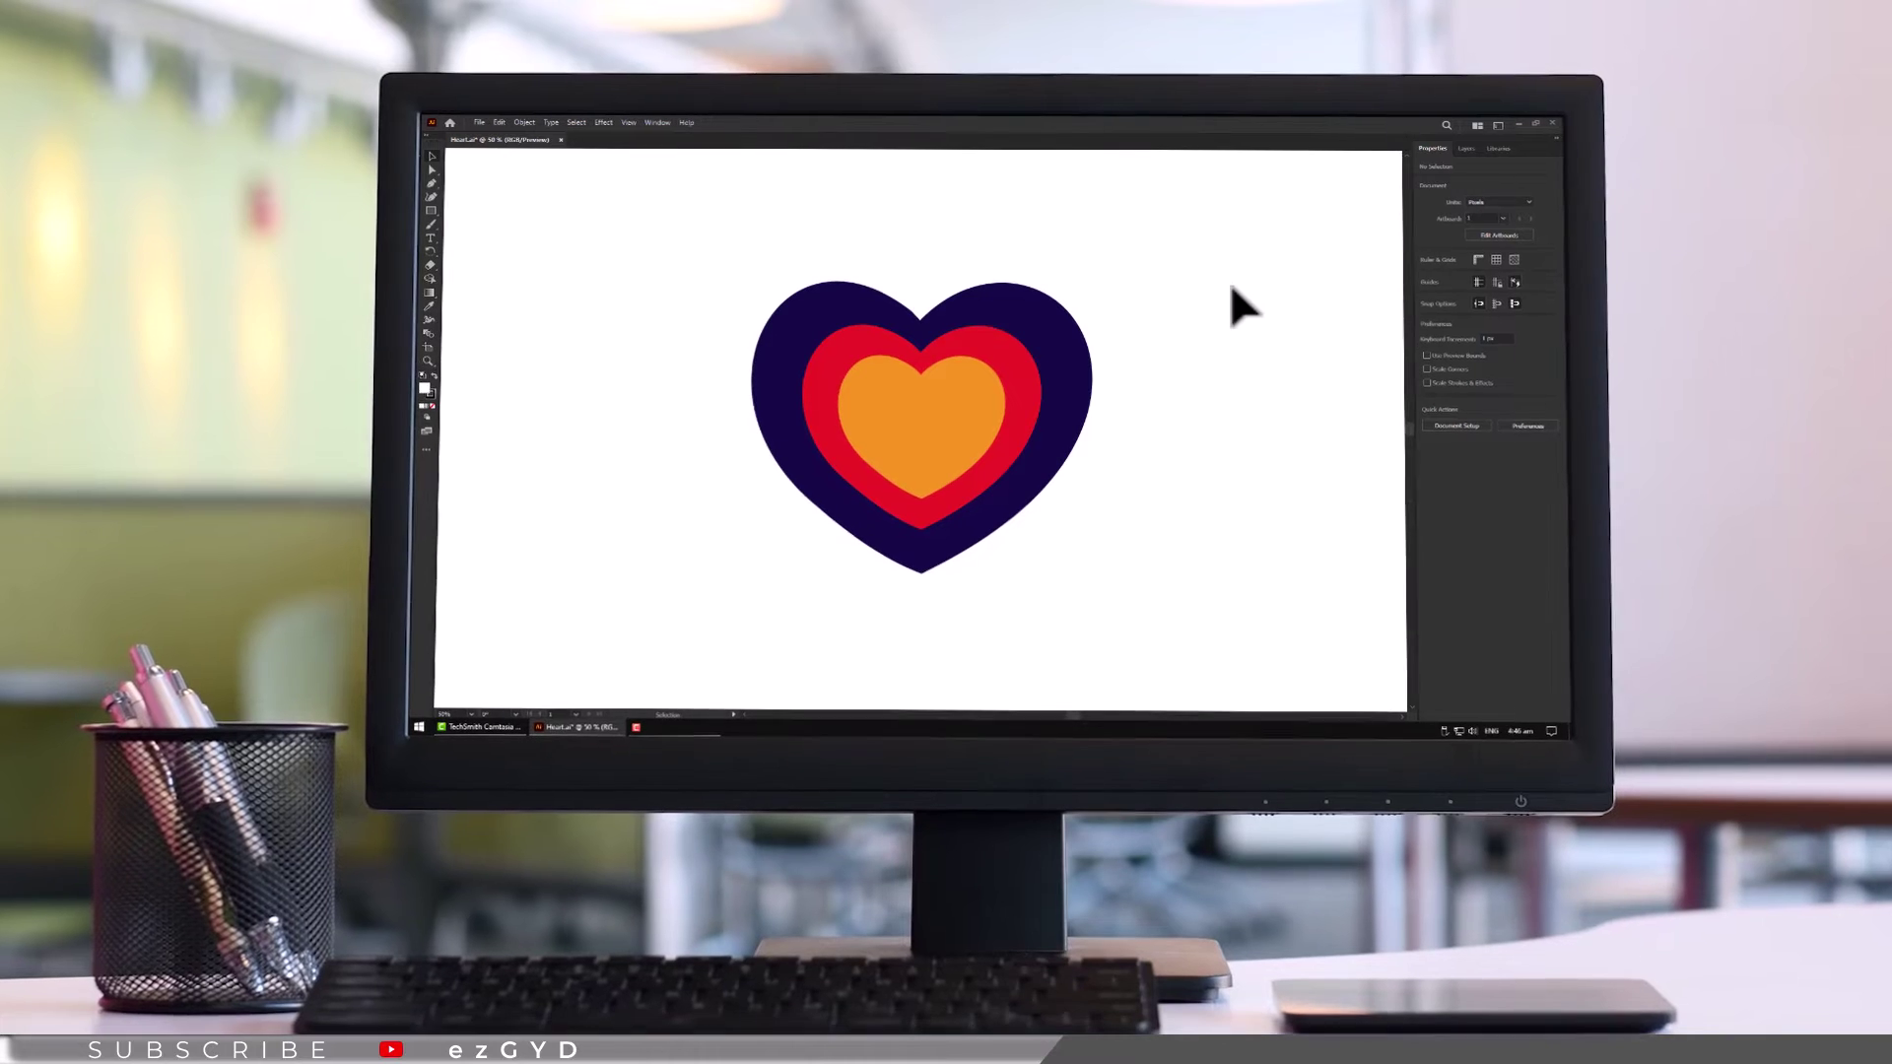
drag(995, 379, 787, 540)
drag(682, 661, 951, 636)
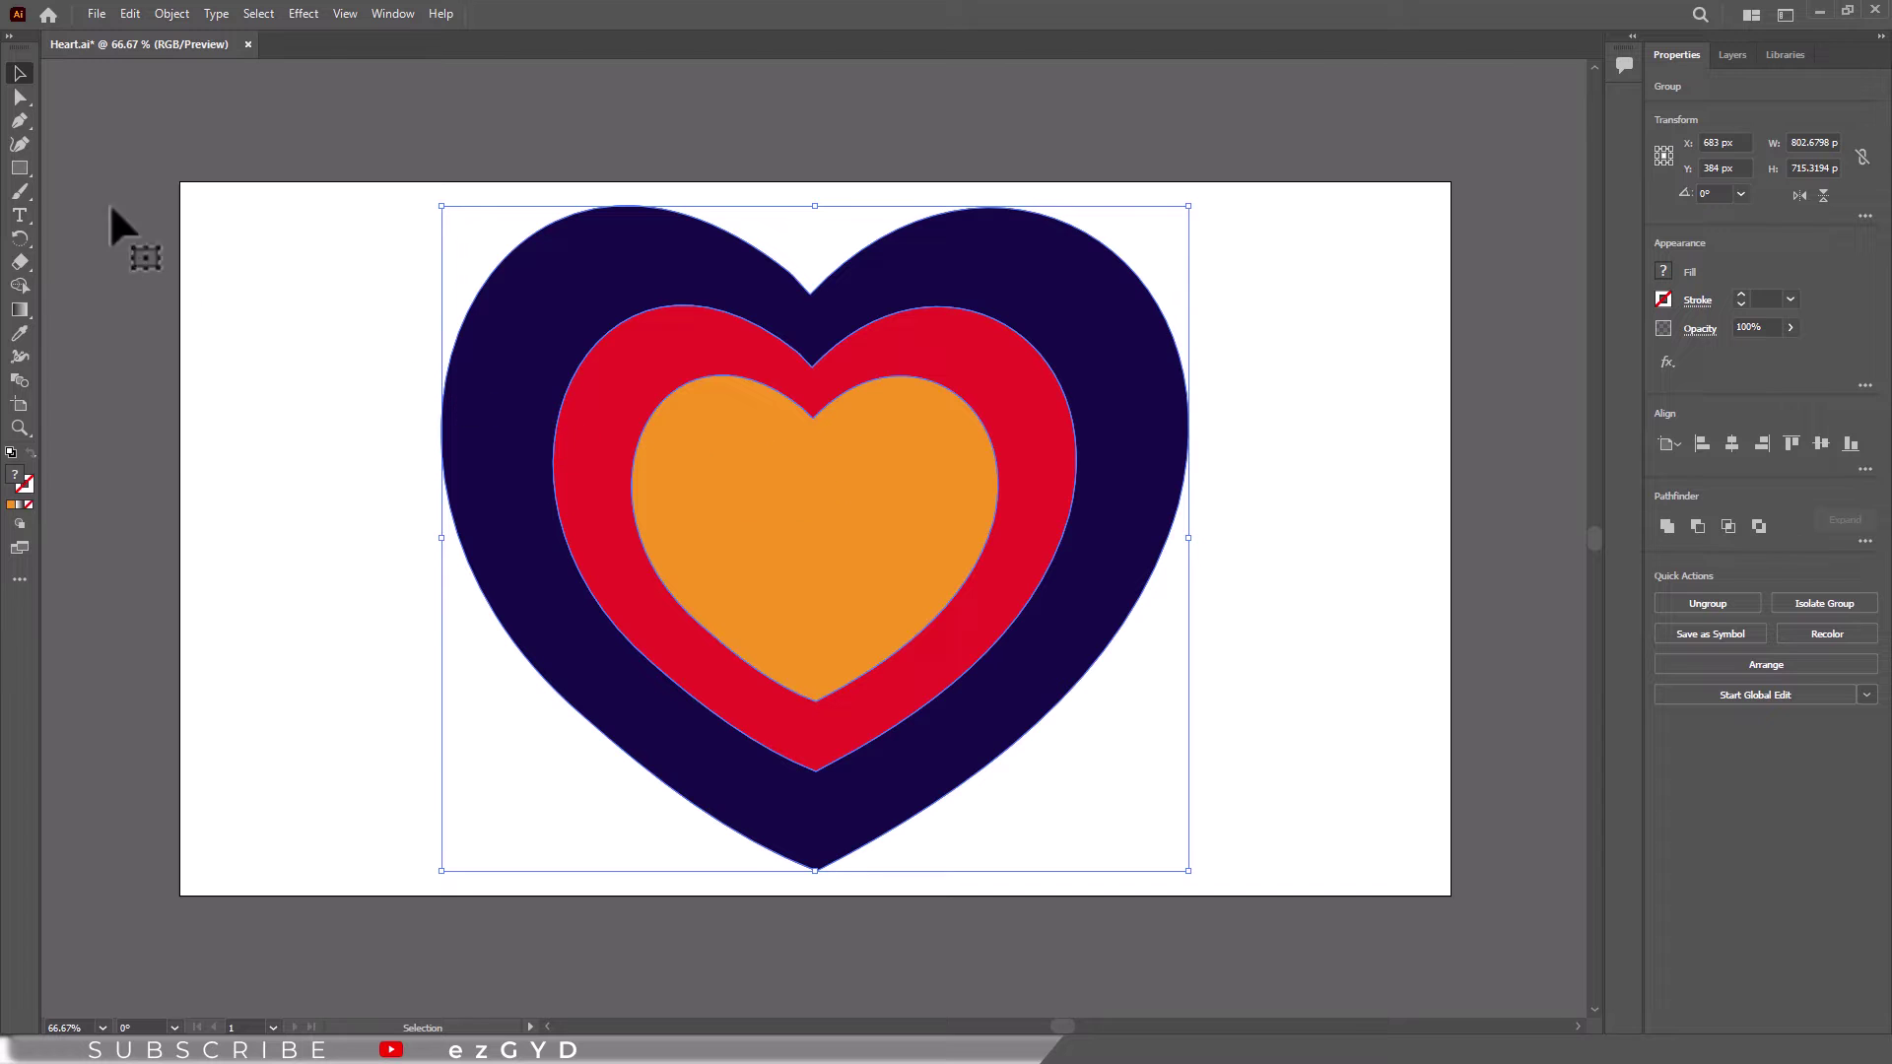
Step: Choose the Line Segment Tool from the Rectangle tool's flyout
click(19, 168)
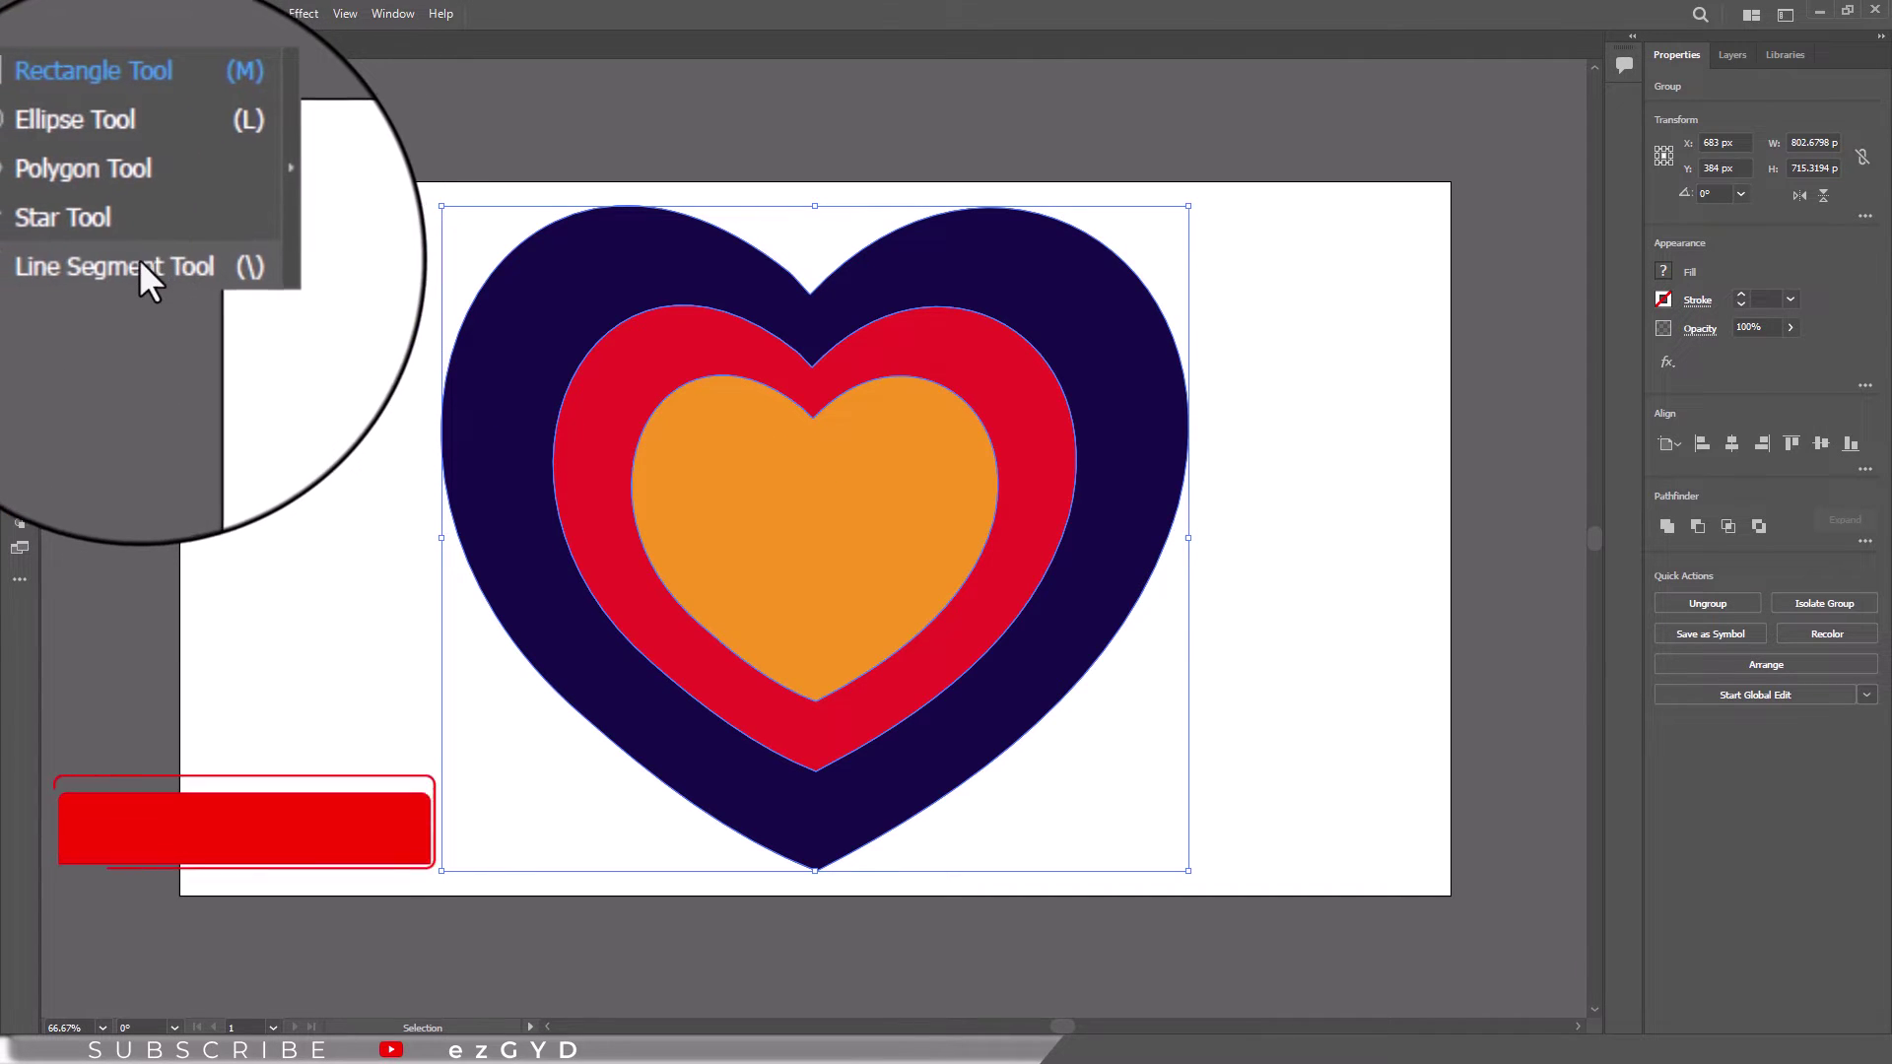
click(122, 263)
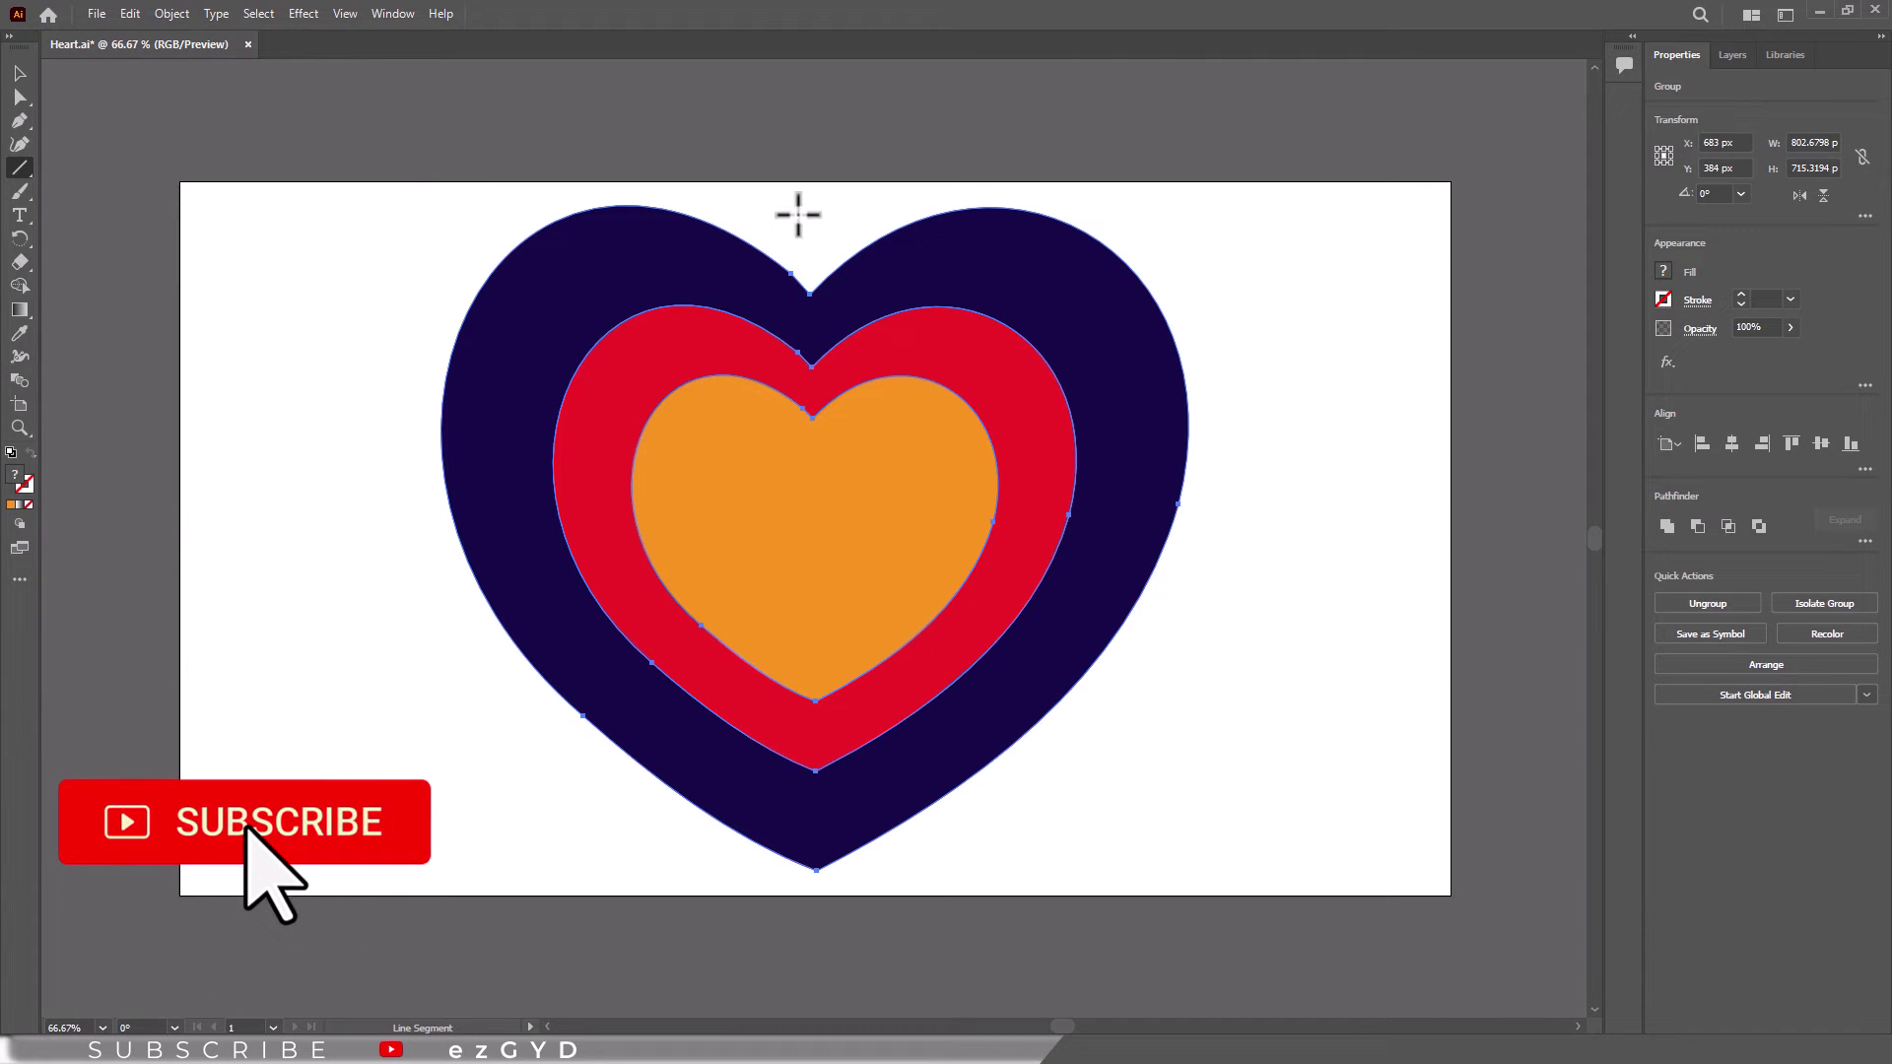
Step: Deselect the heart, pick the Line Segment tool, and enable View > Smart Guides
click(19, 75)
click(414, 261)
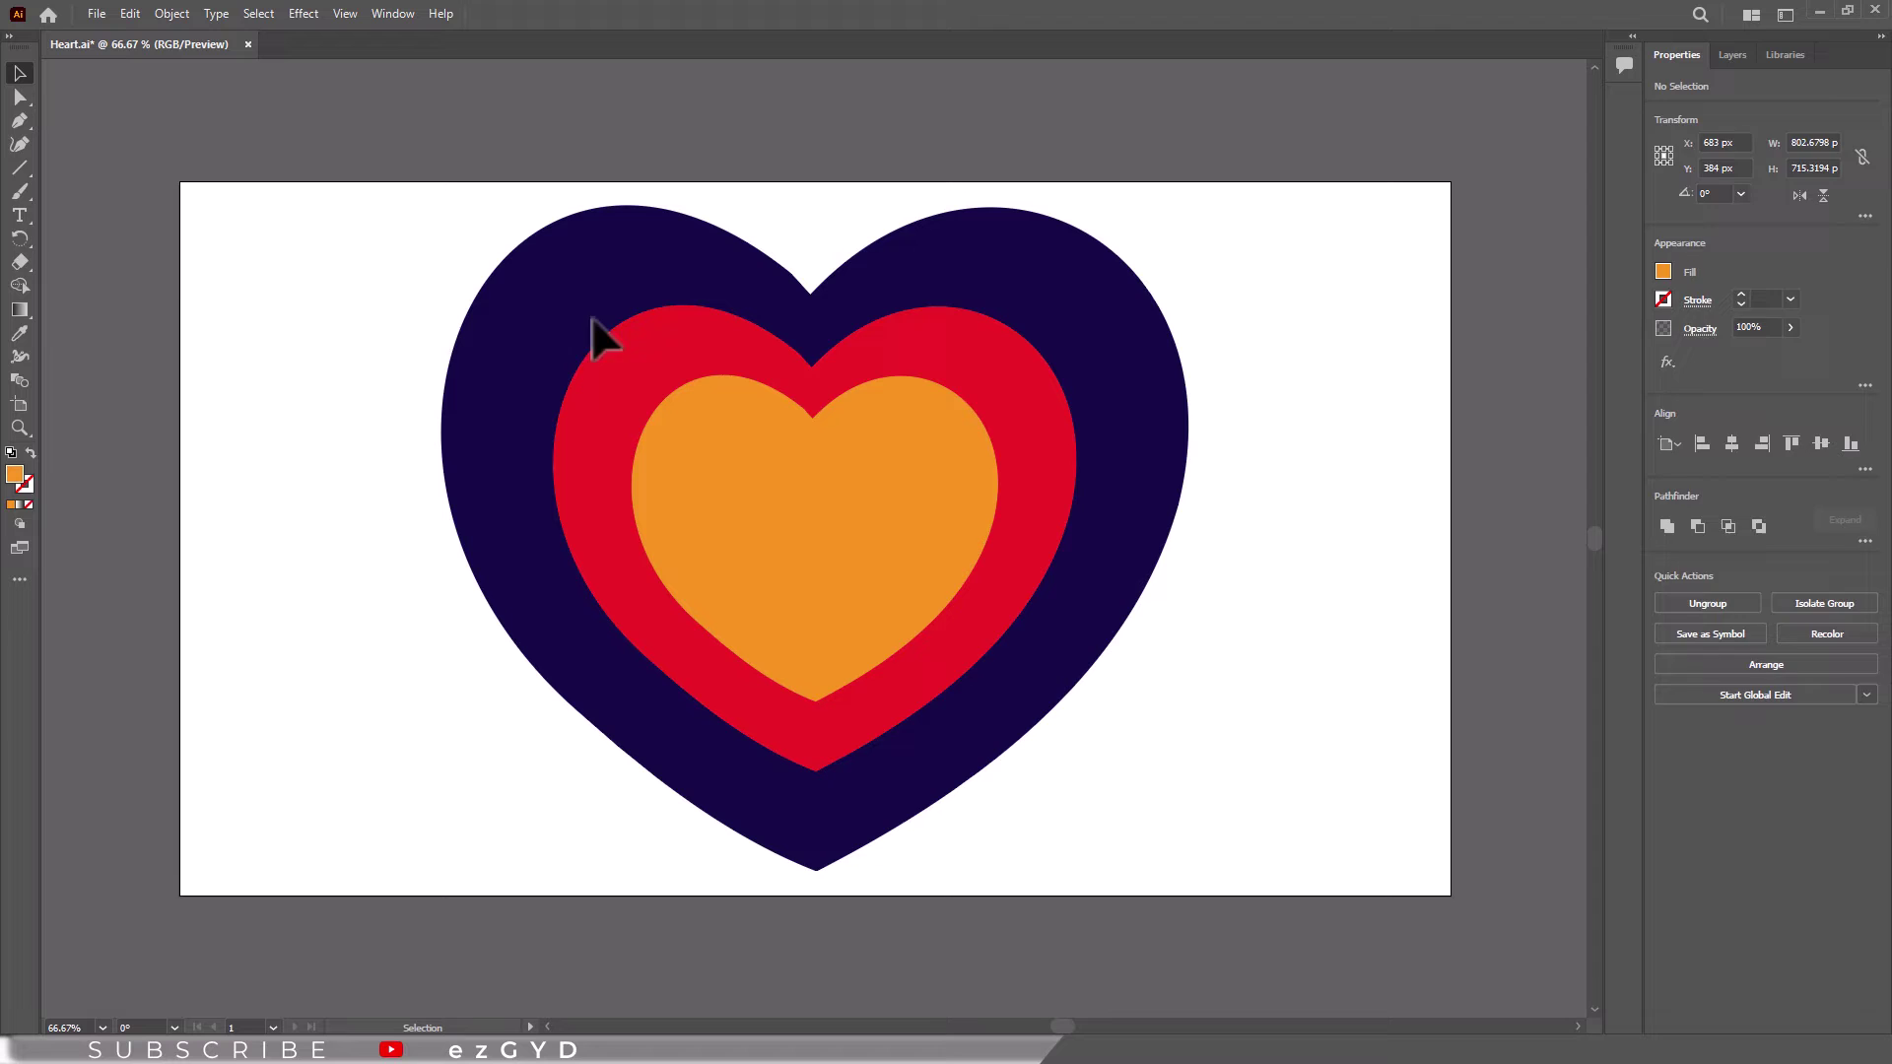
click(20, 167)
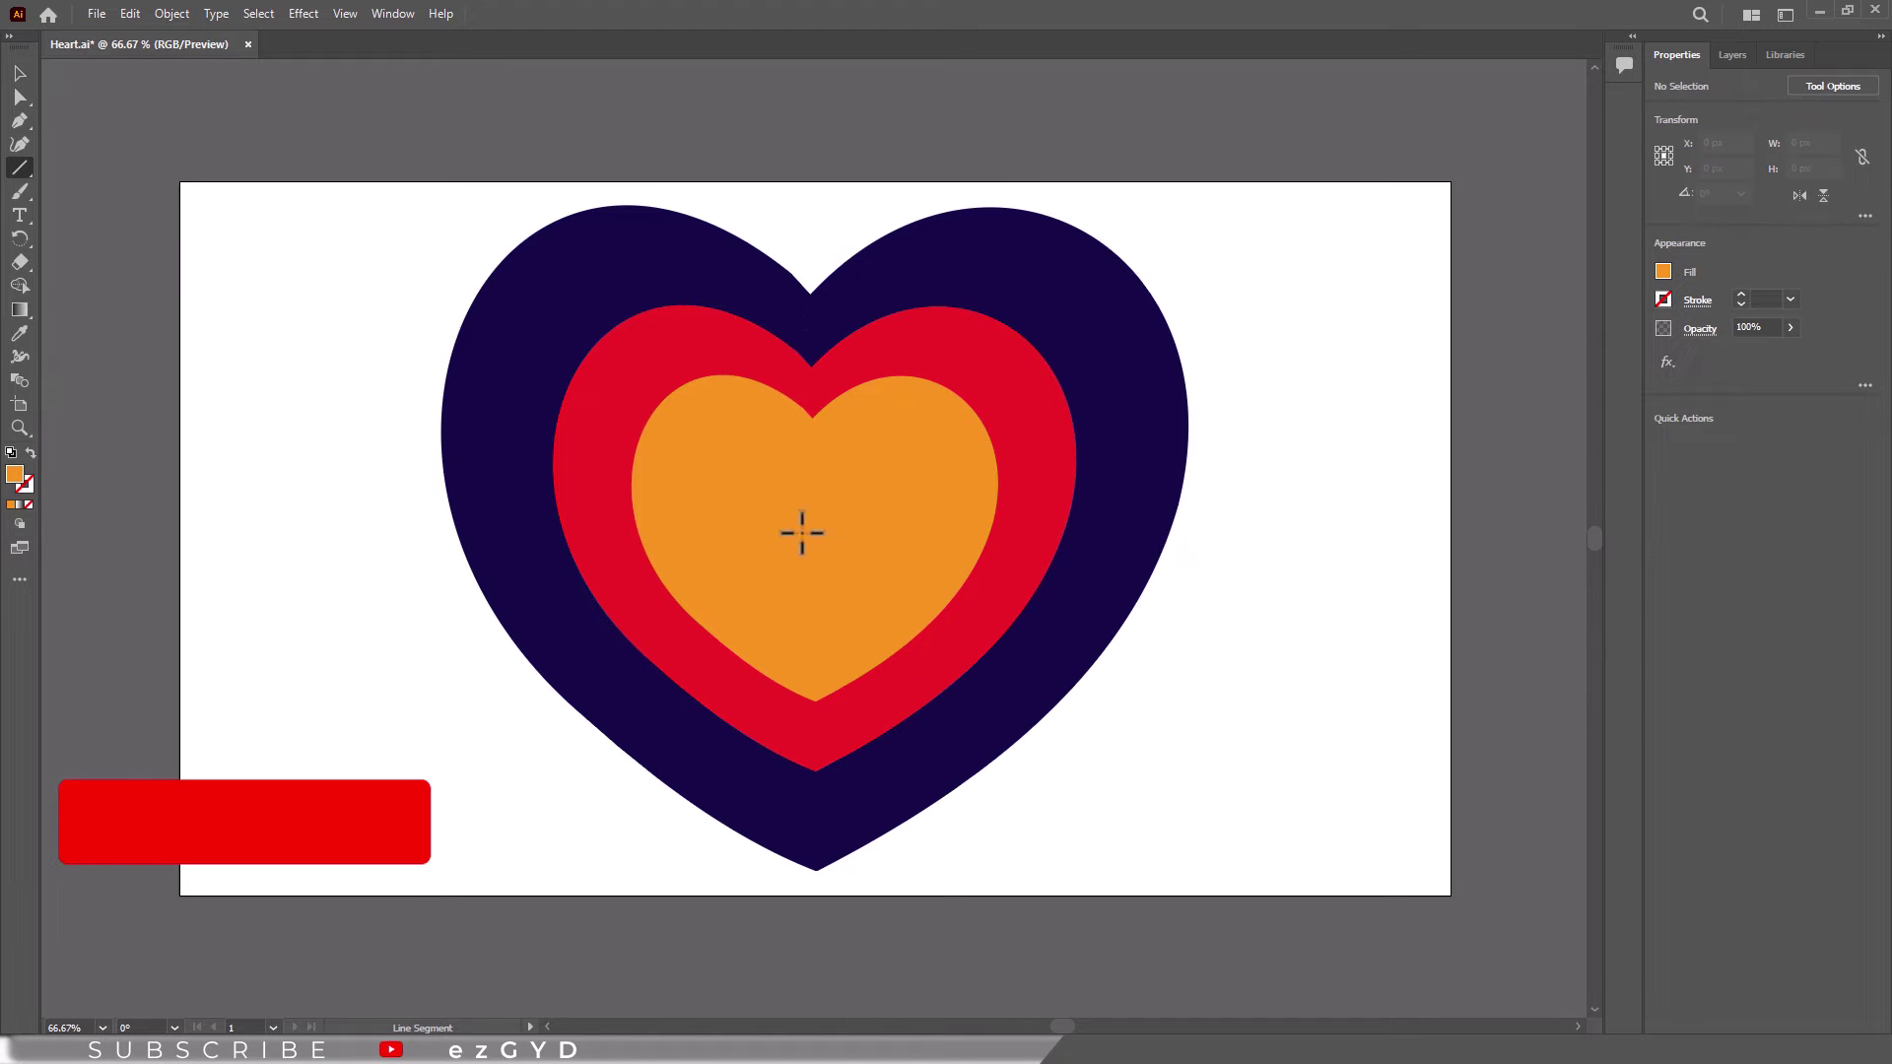
click(345, 13)
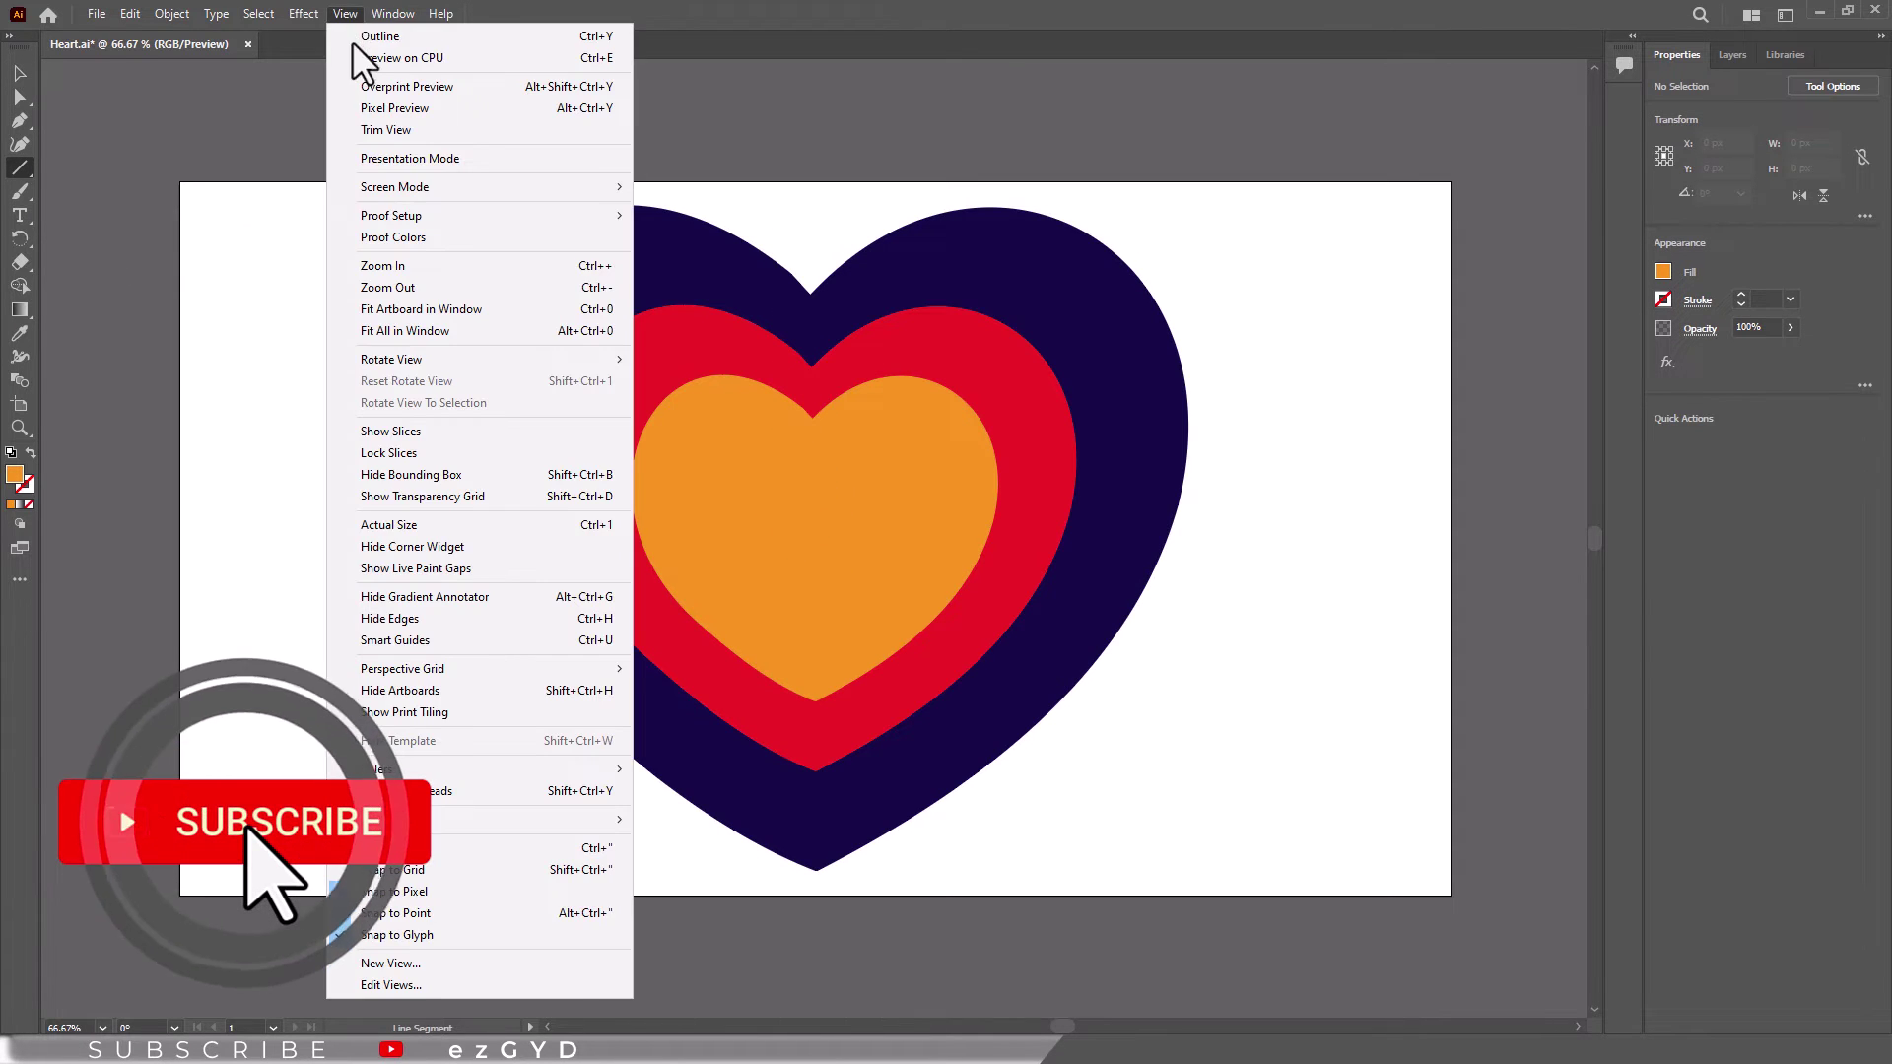
click(392, 639)
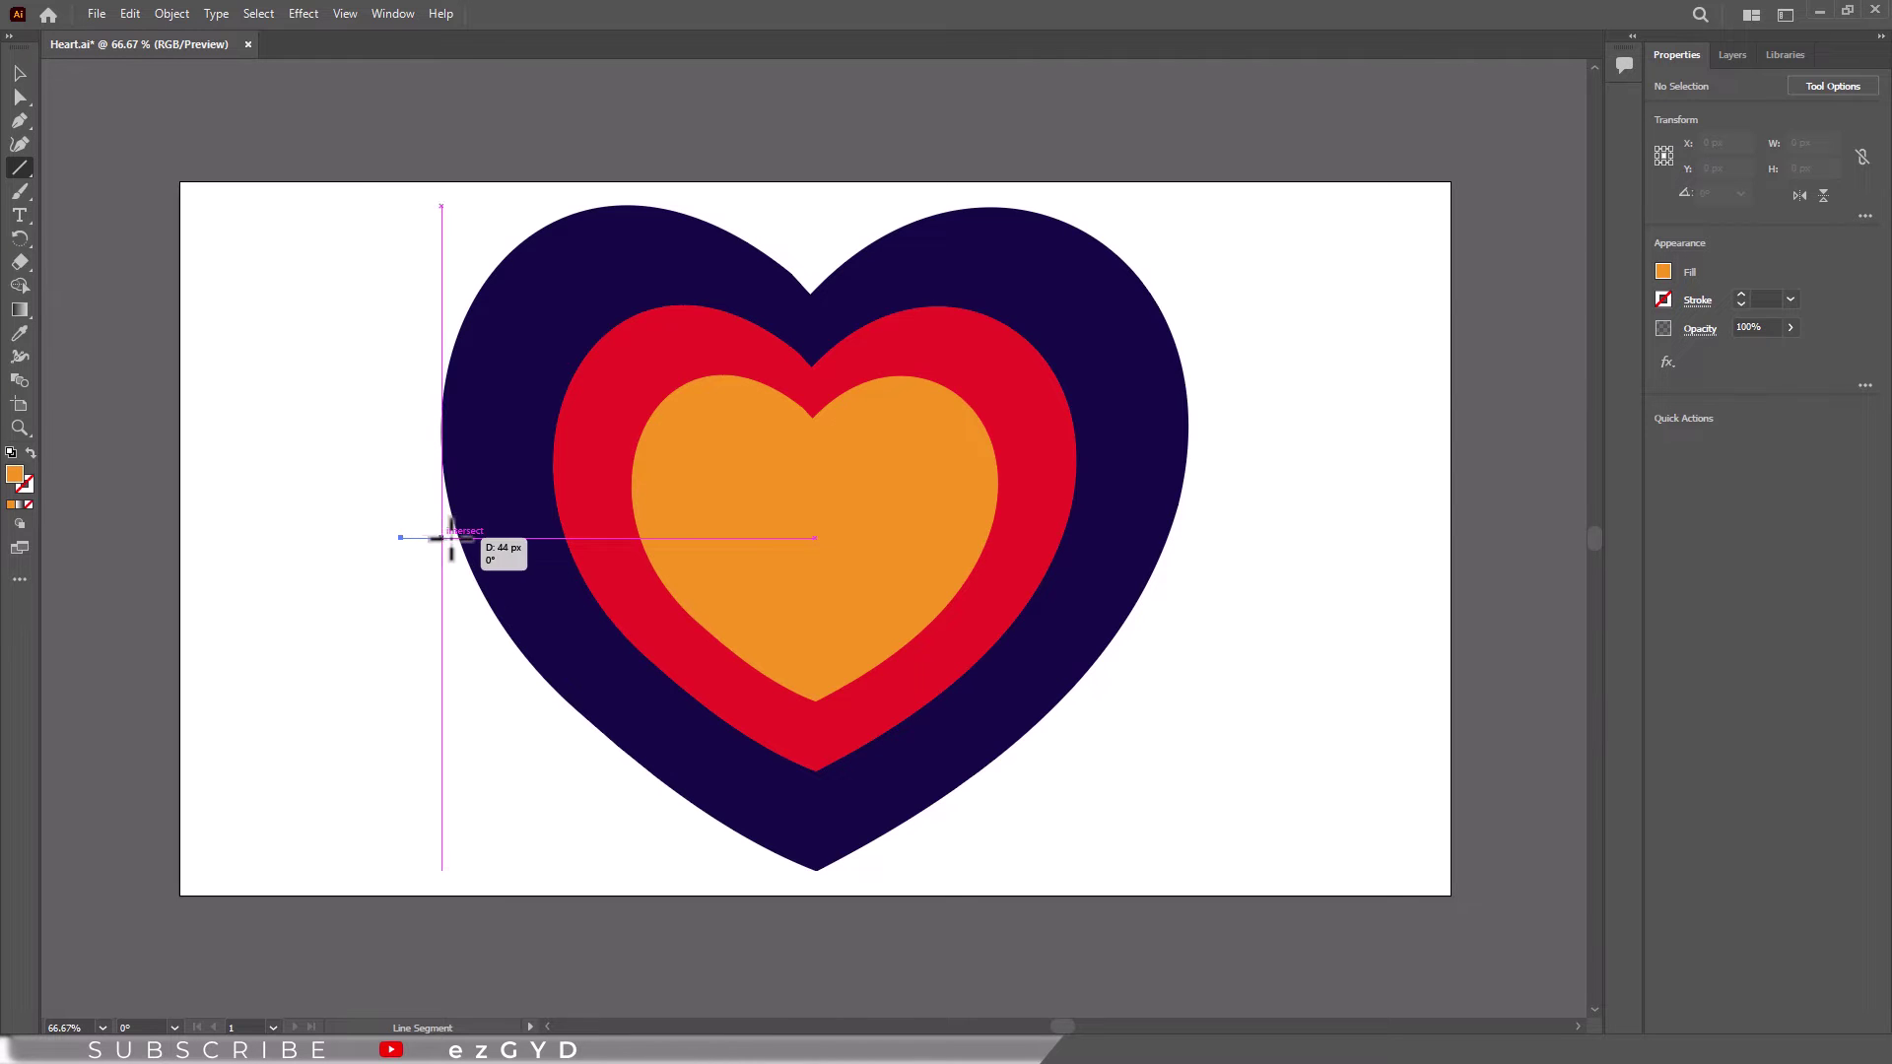
Step: Draw a 995 px horizontal and an 886 px vertical line through the heart's centre, then select both
drag(451, 537, 1155, 537)
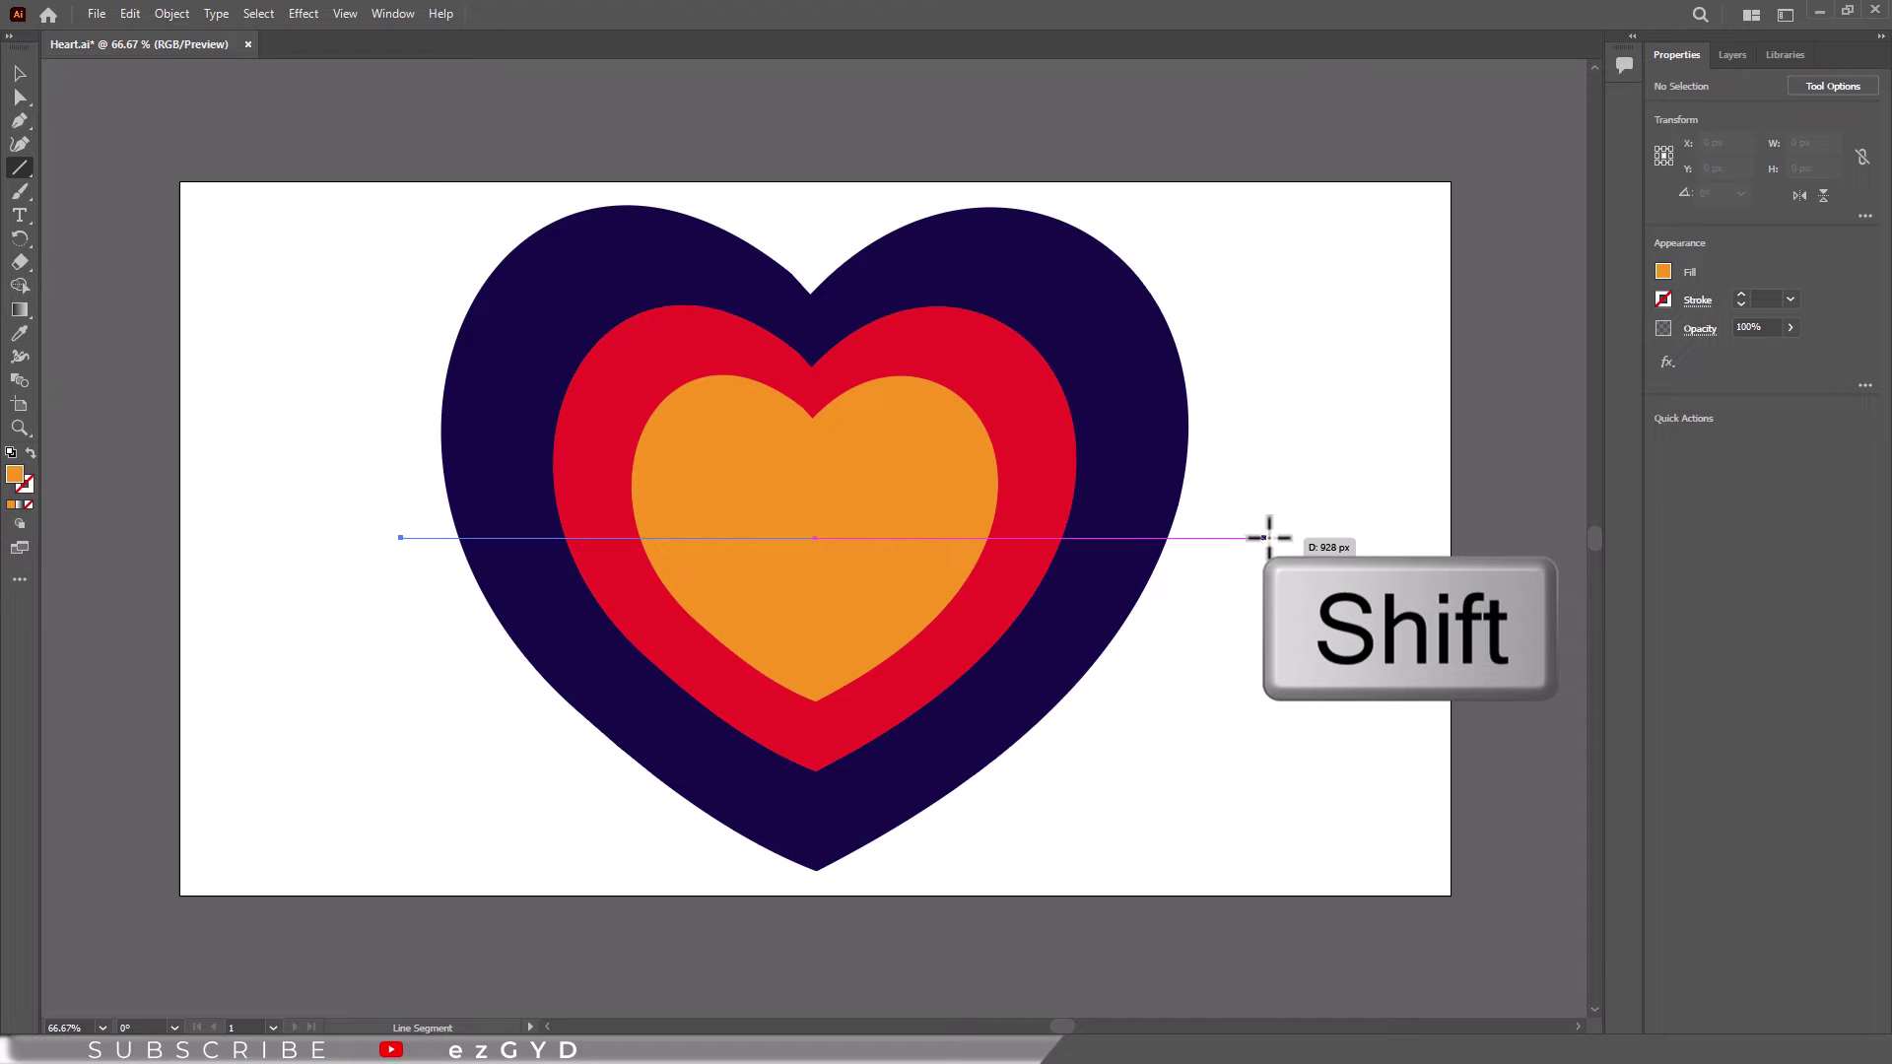
drag(1268, 537, 1326, 537)
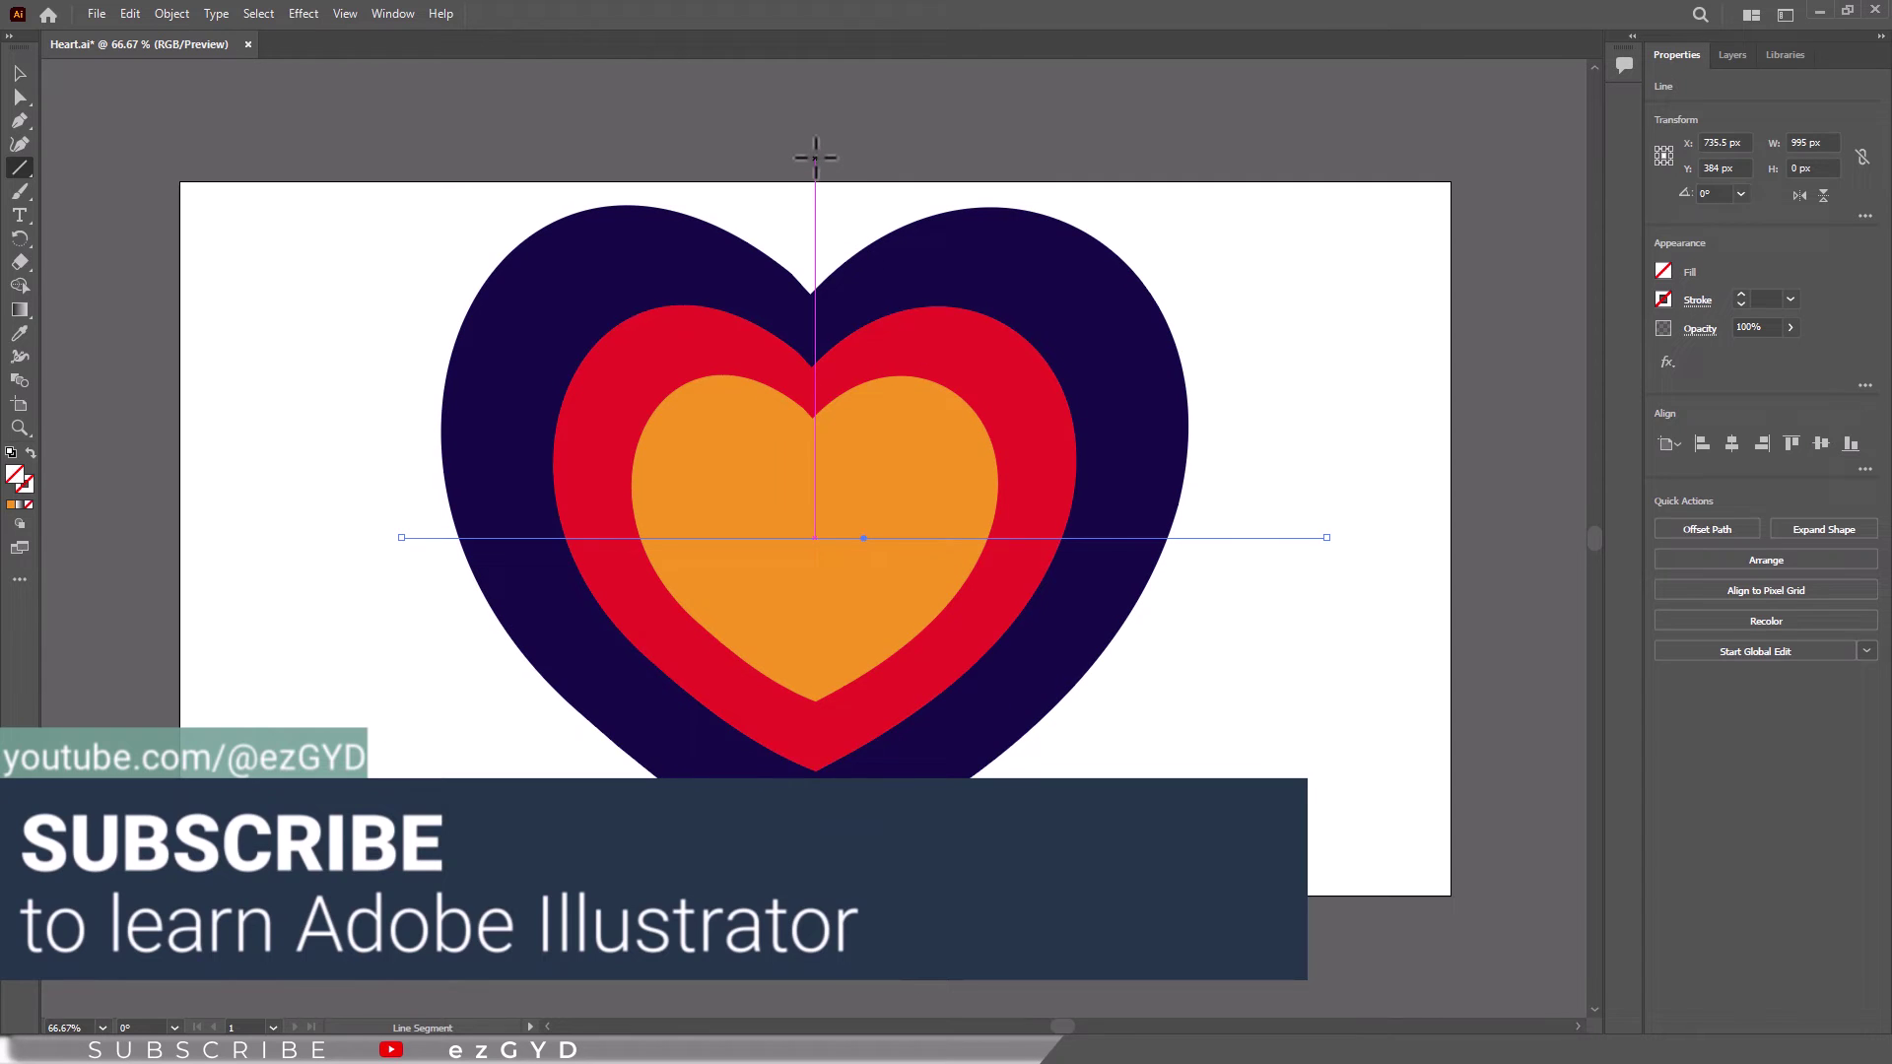
drag(814, 155, 817, 915)
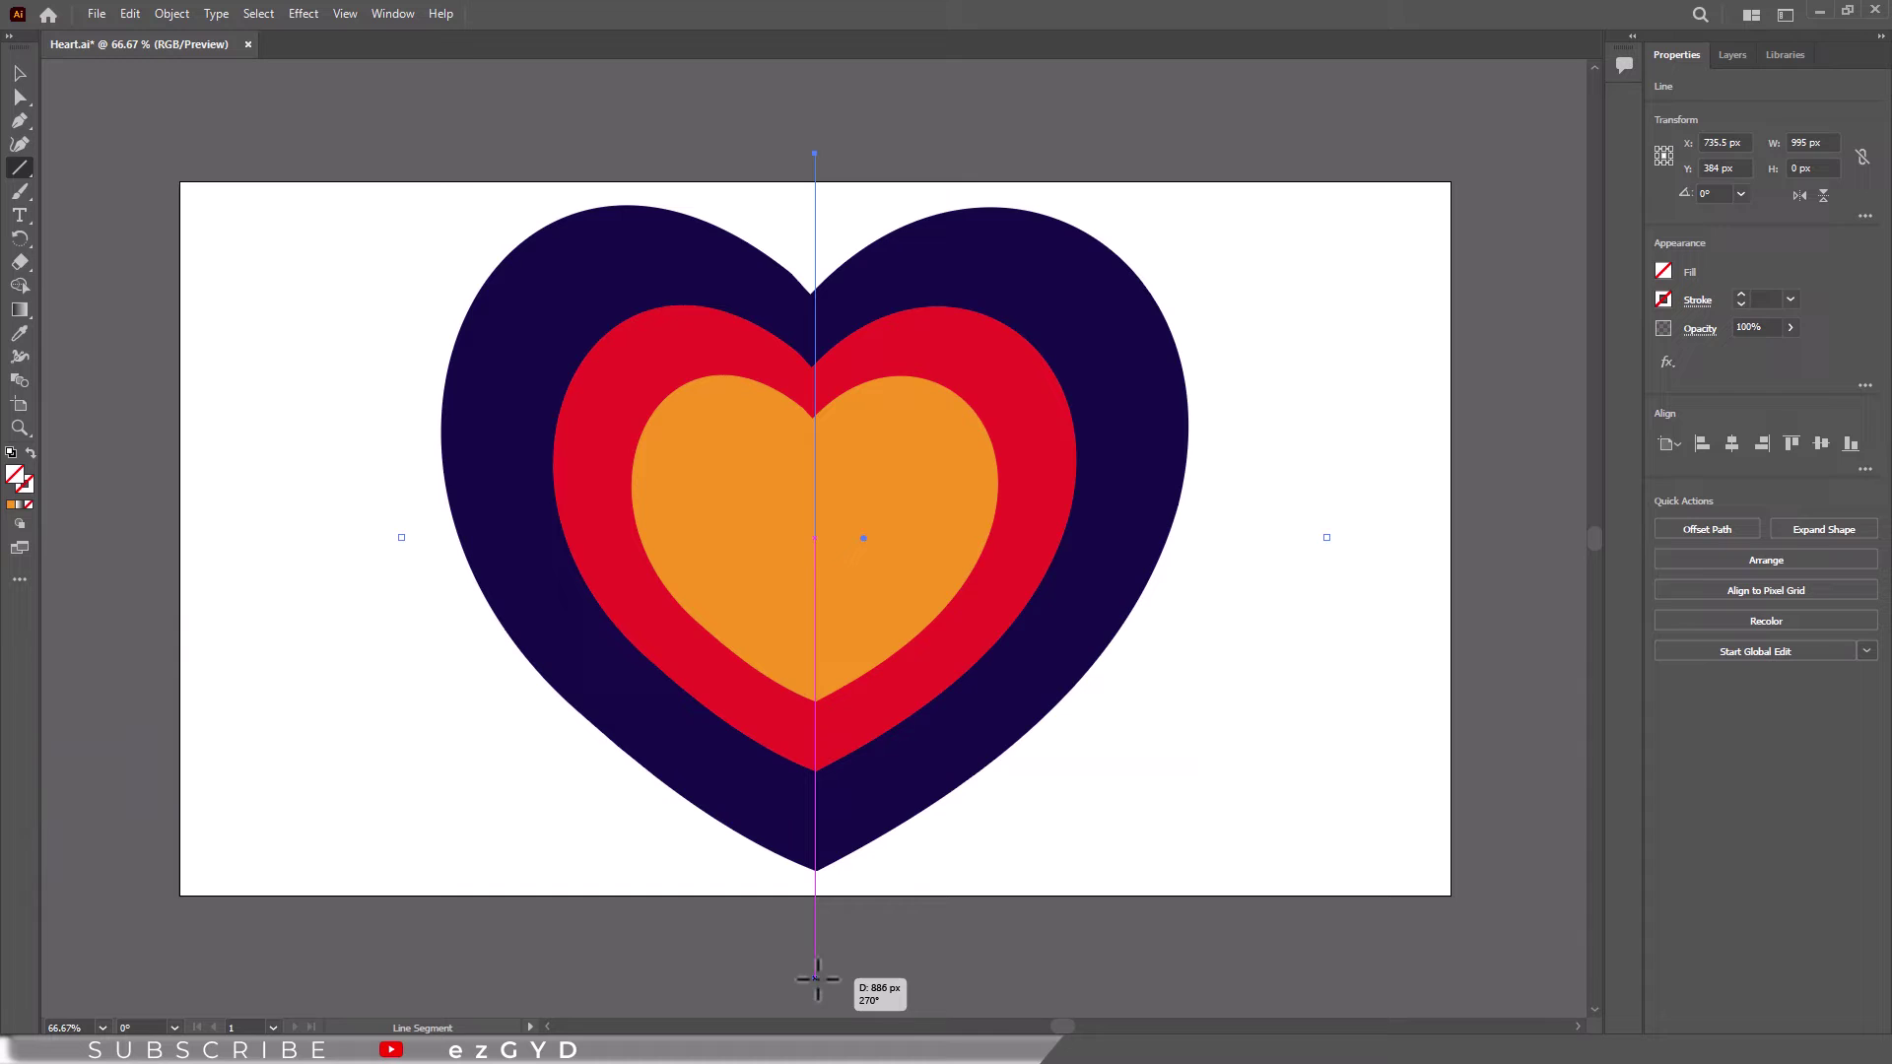
drag(817, 978, 815, 978)
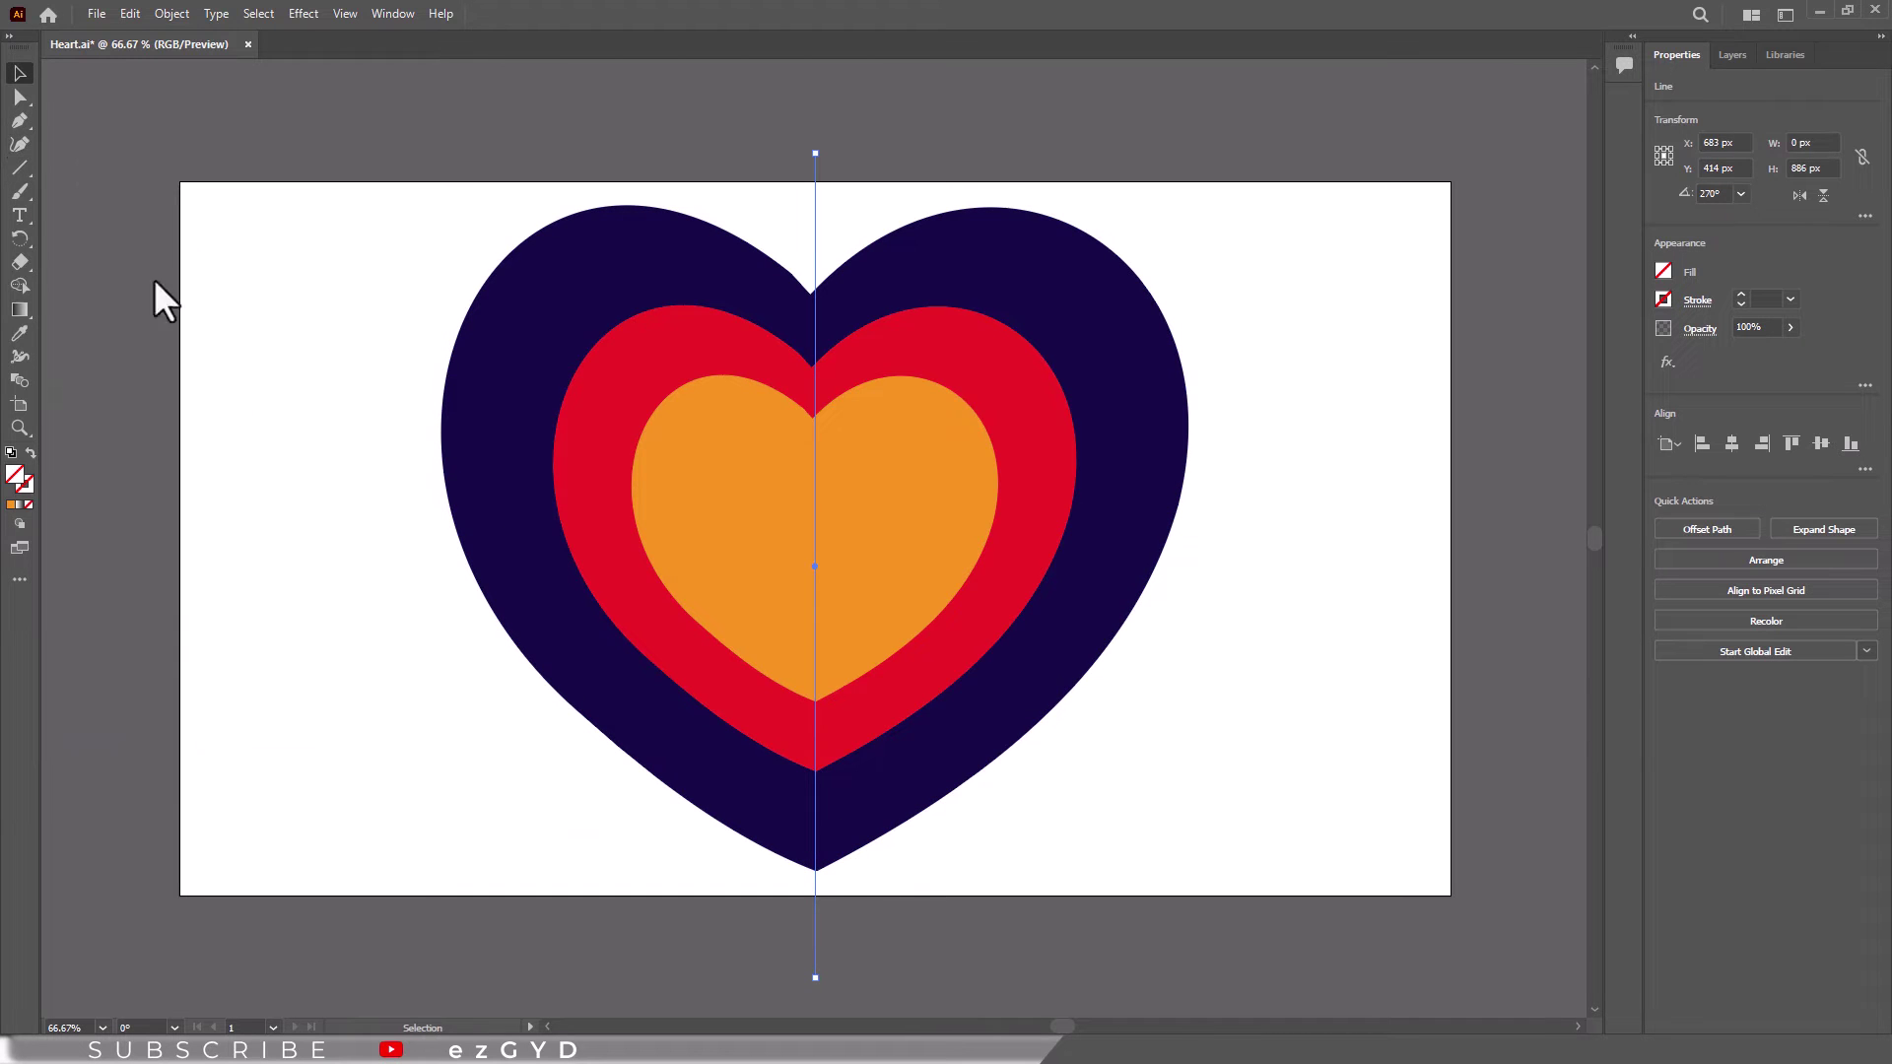
drag(317, 505, 414, 628)
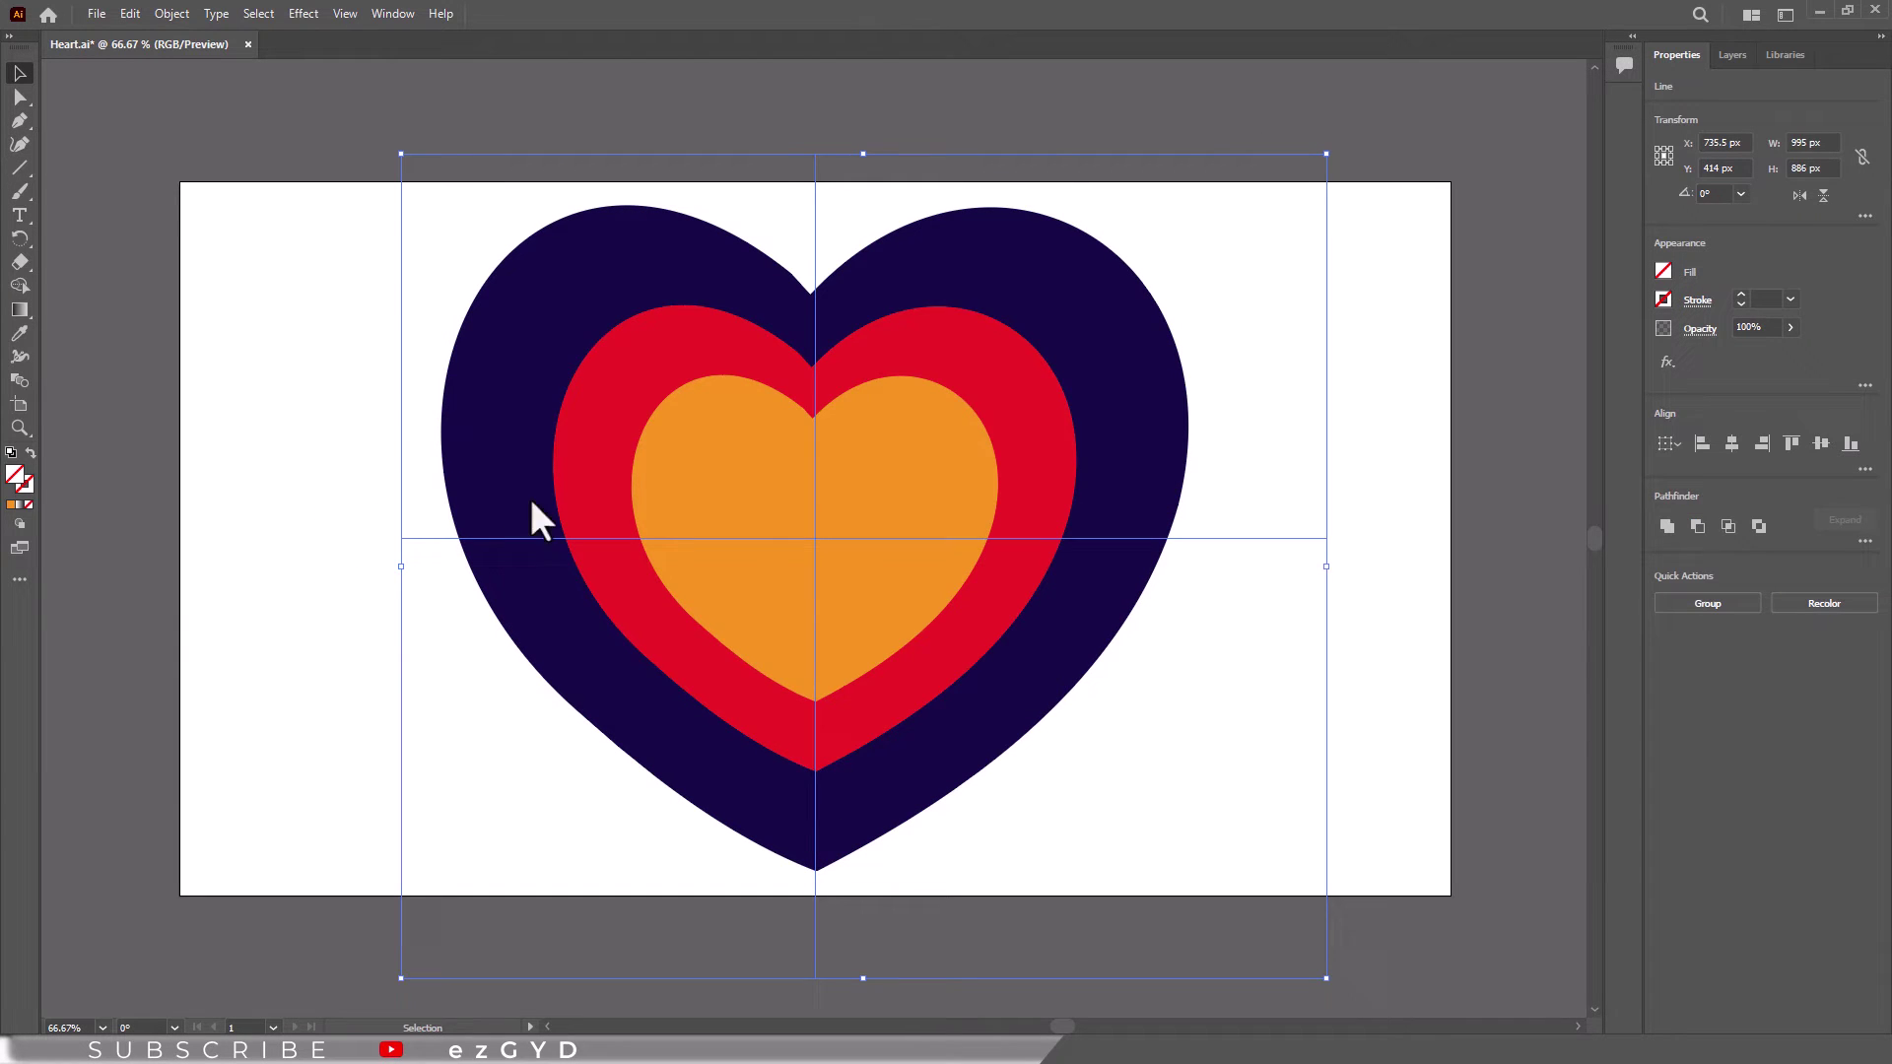
Step: Give both crossing lines a red 3 pt stroke, then select everything on the artboard
click(1662, 300)
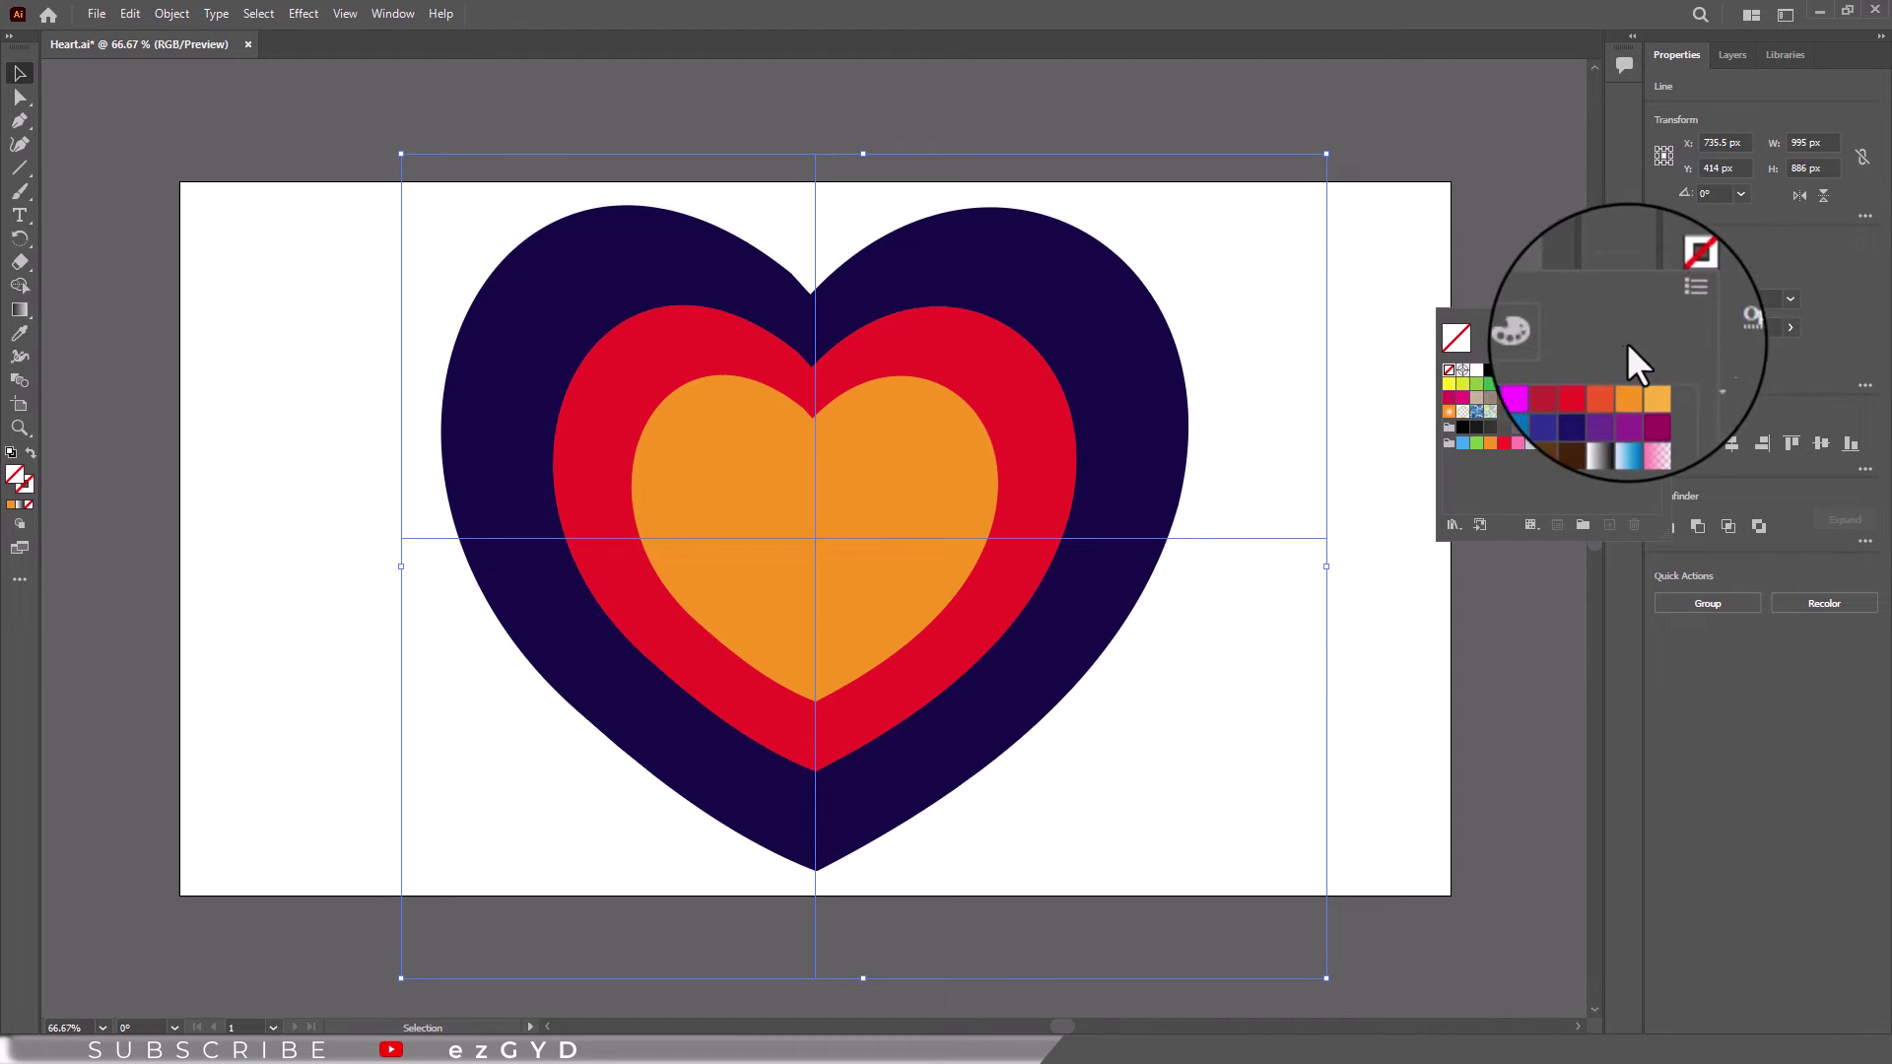
click(1600, 373)
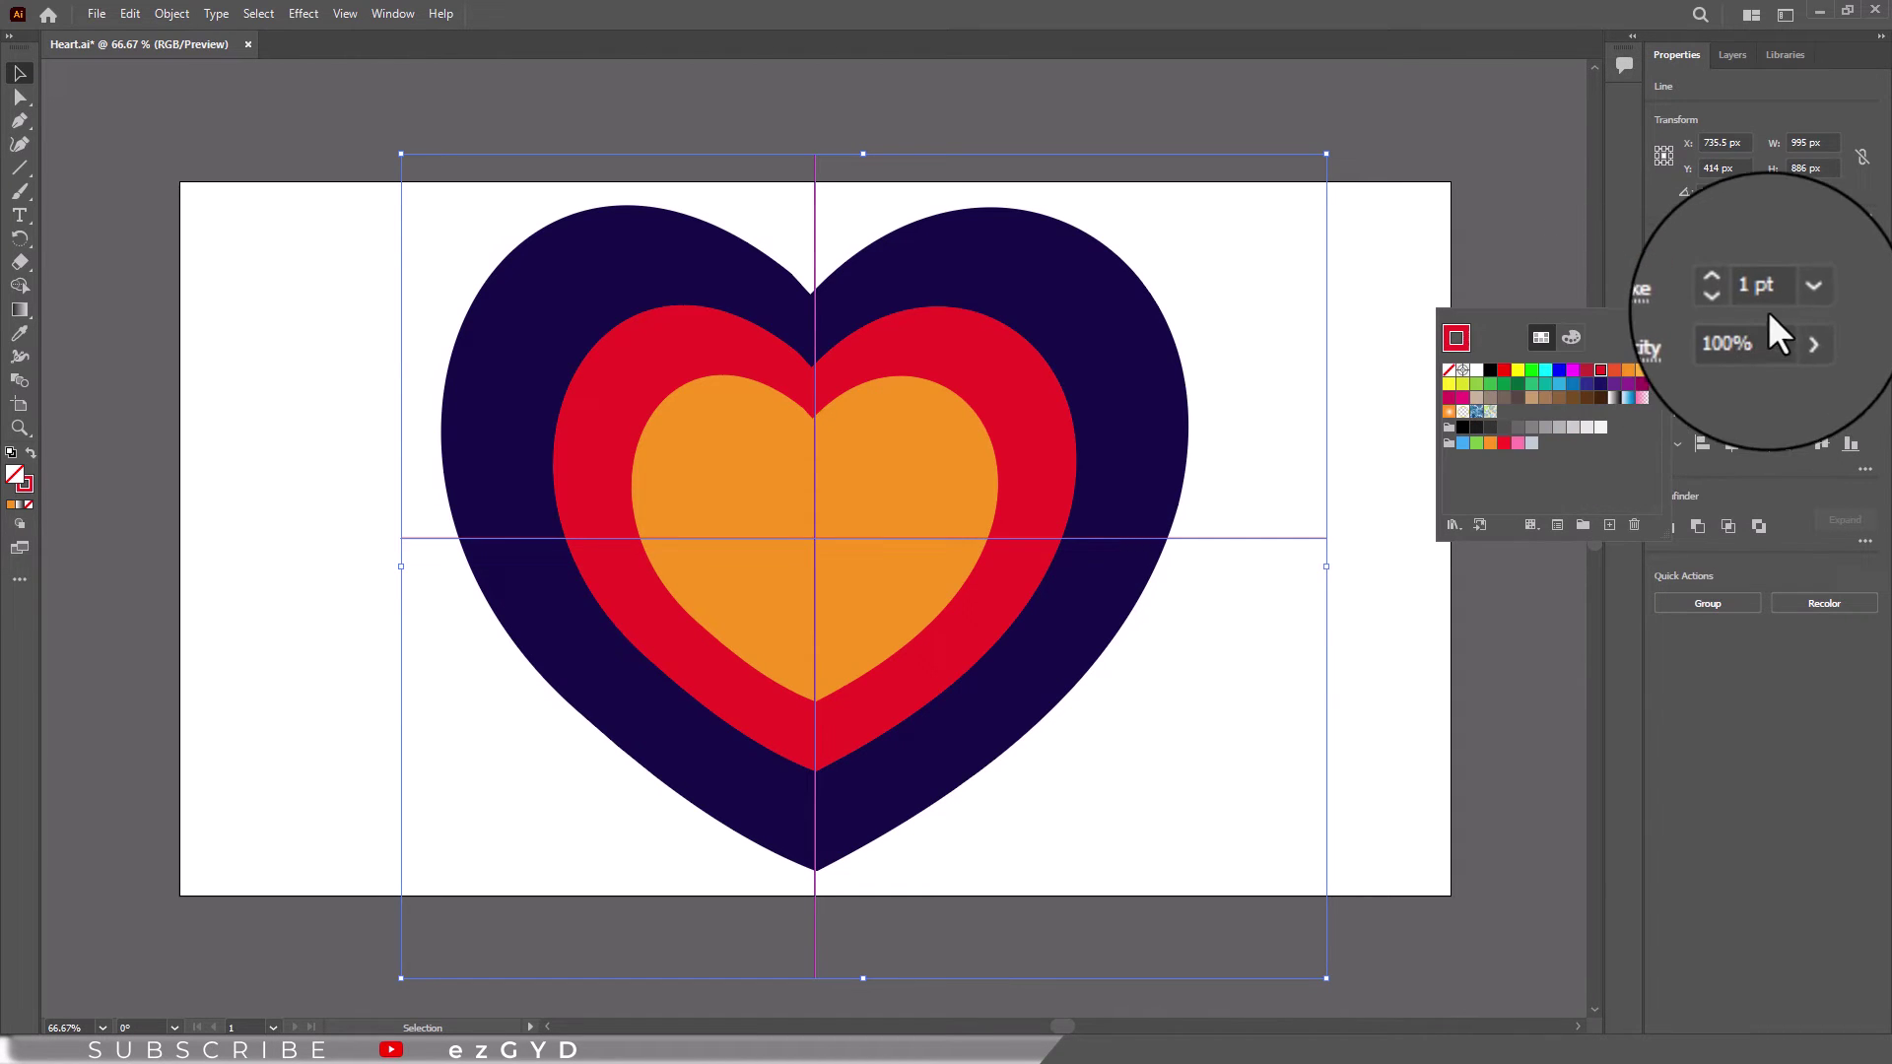
key(Up)
key(Up)
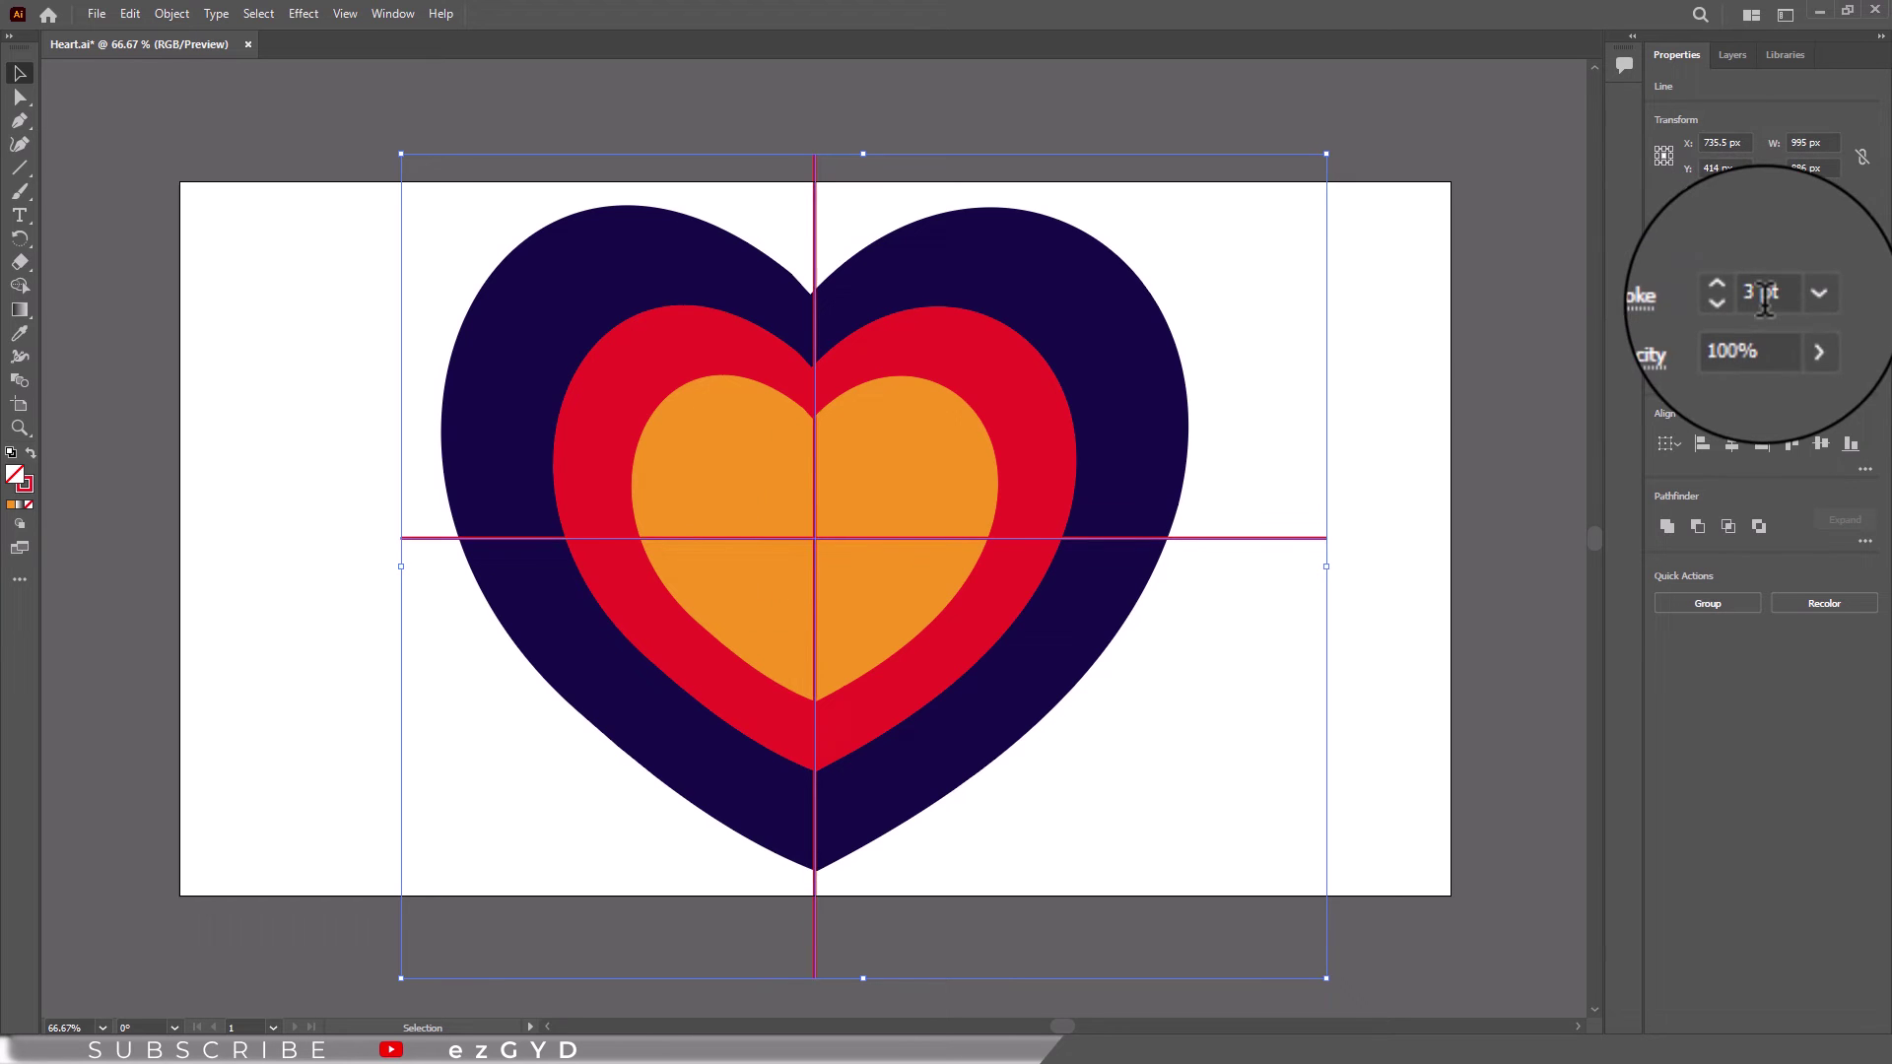
click(1416, 261)
key(ctrl+a)
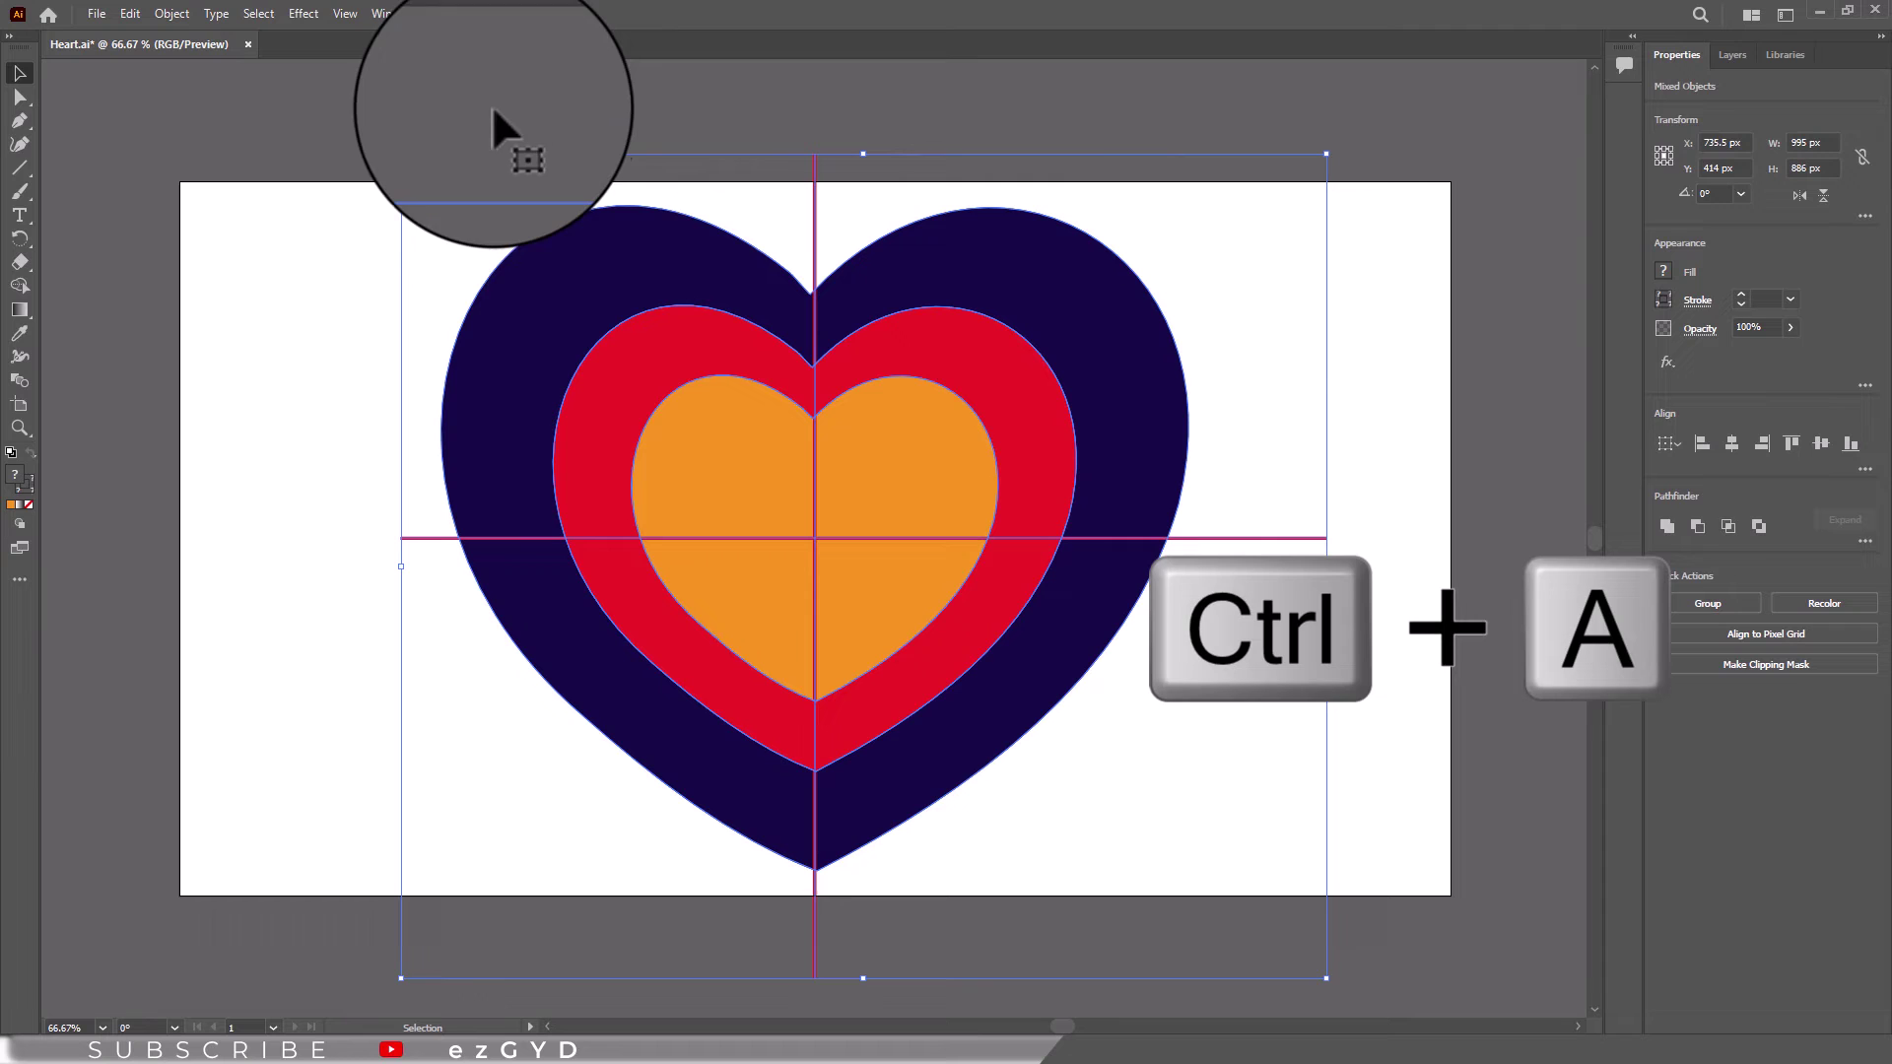
Step: Divide the heart along the lines with Pathfinder, then ungroup the resulting quarter pieces
click(397, 15)
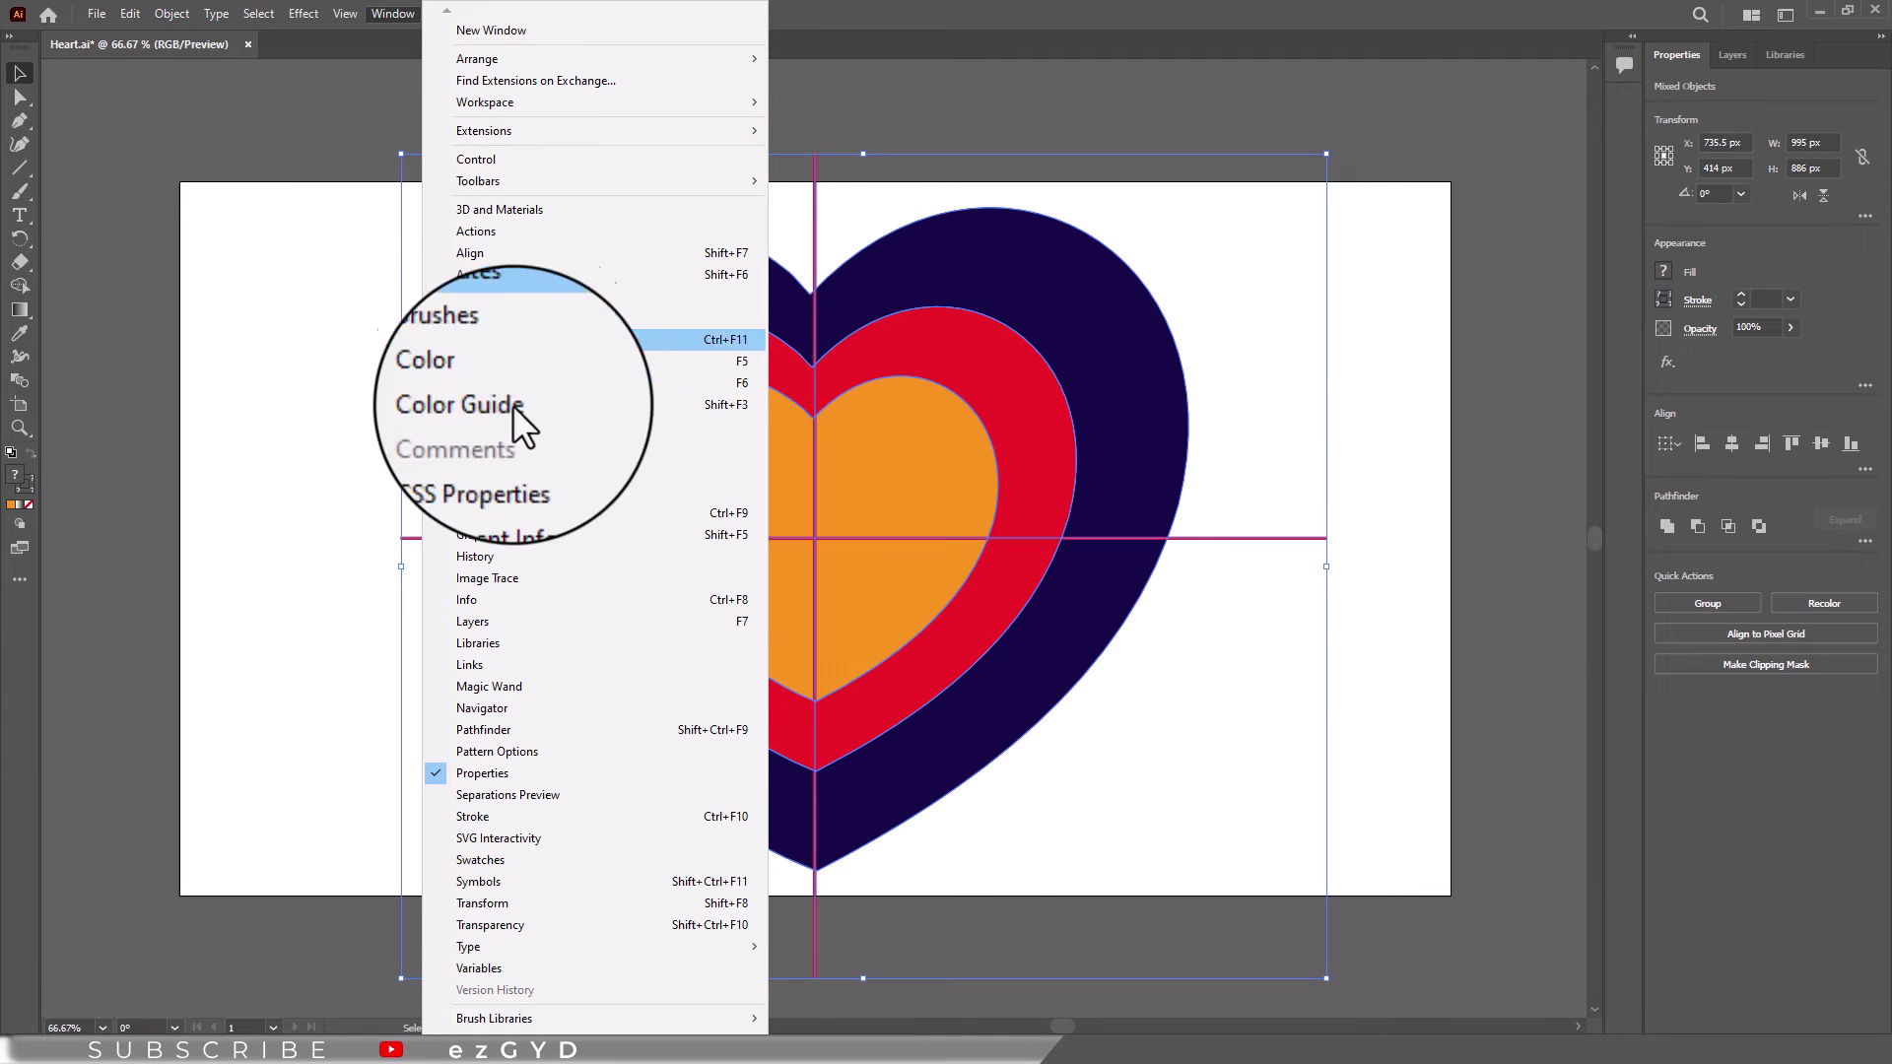
click(548, 732)
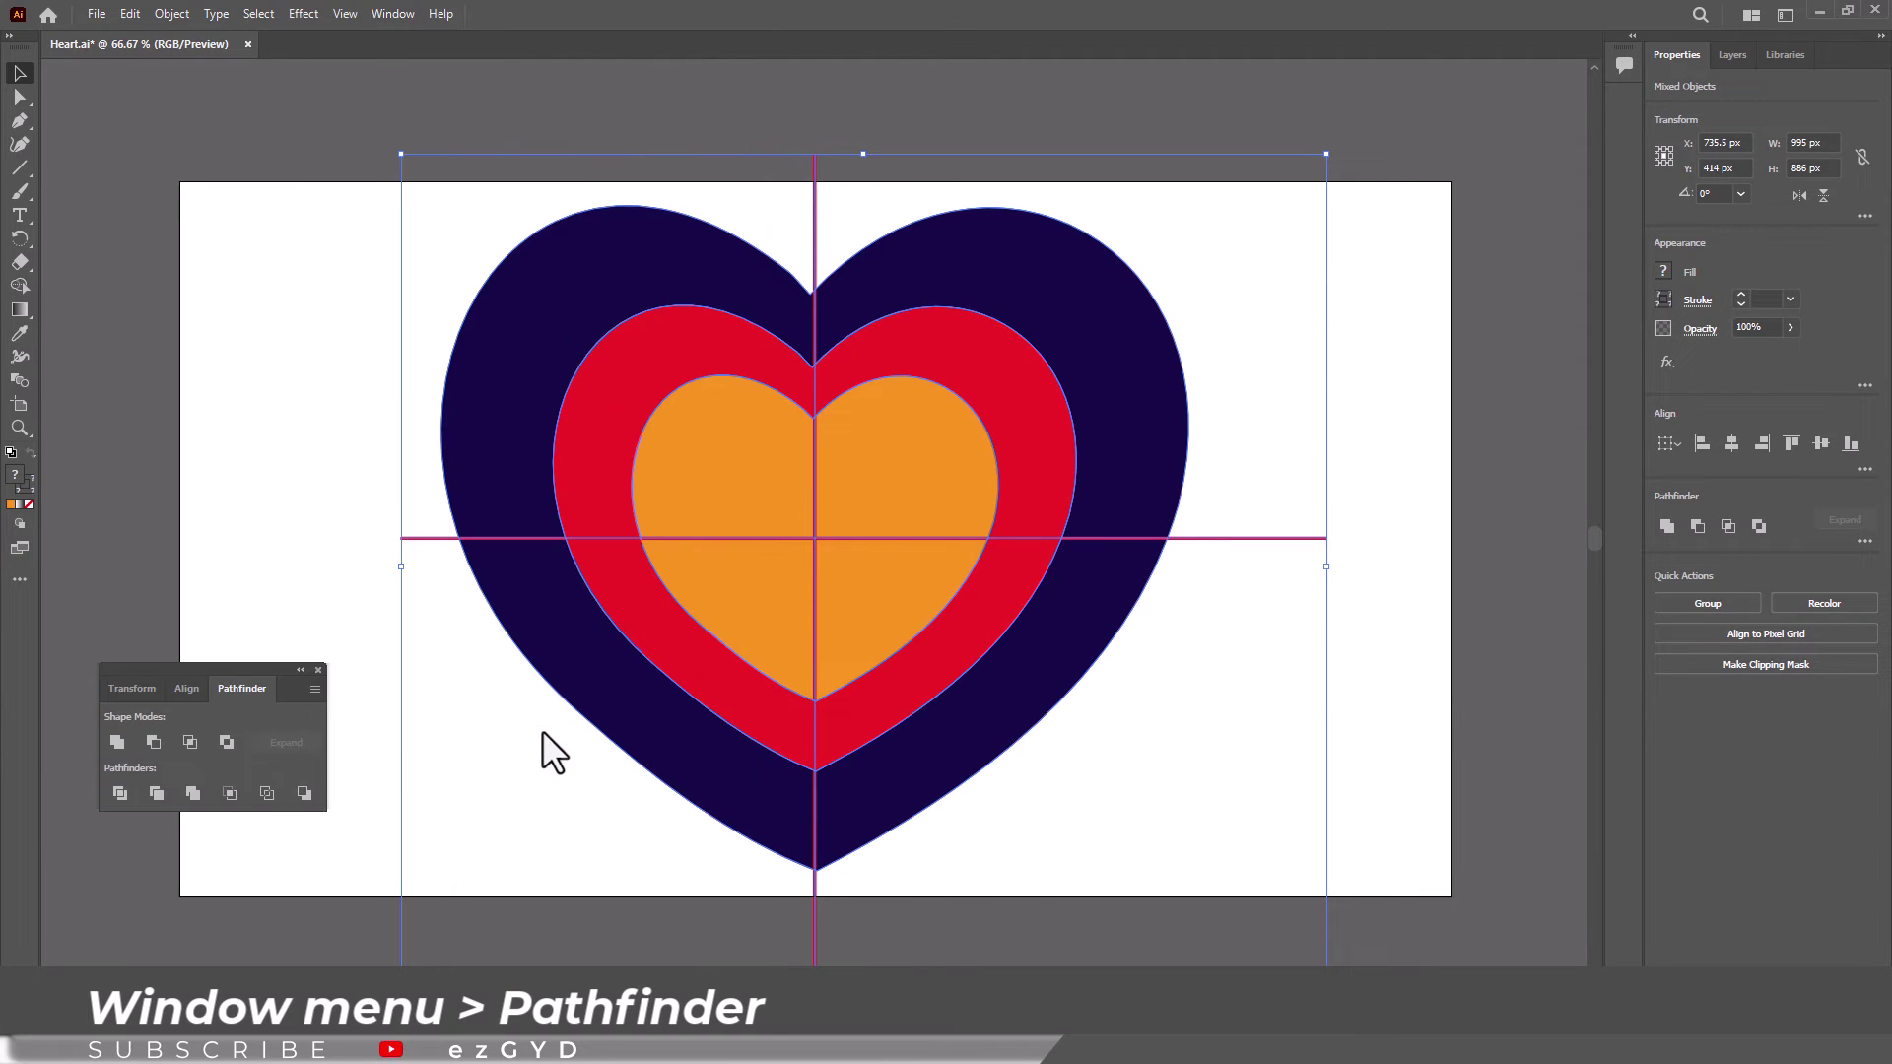
click(122, 794)
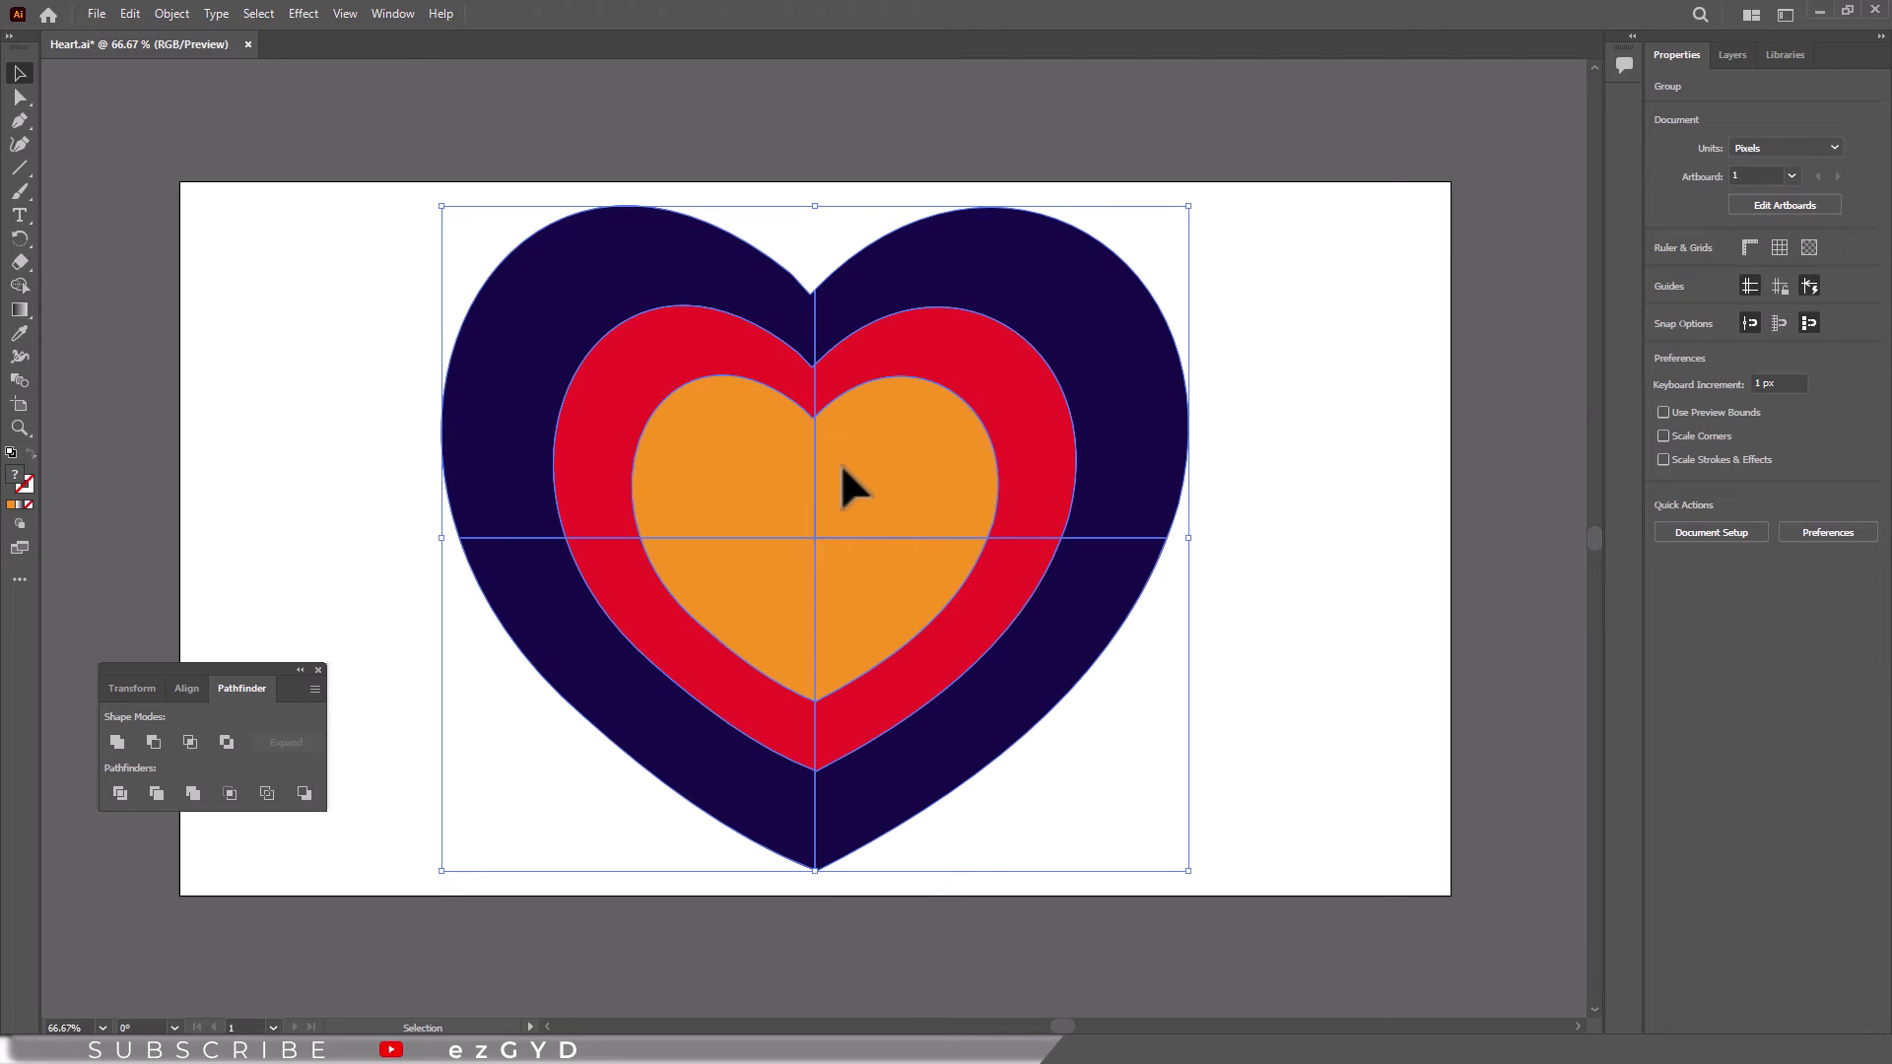
right_click(873, 470)
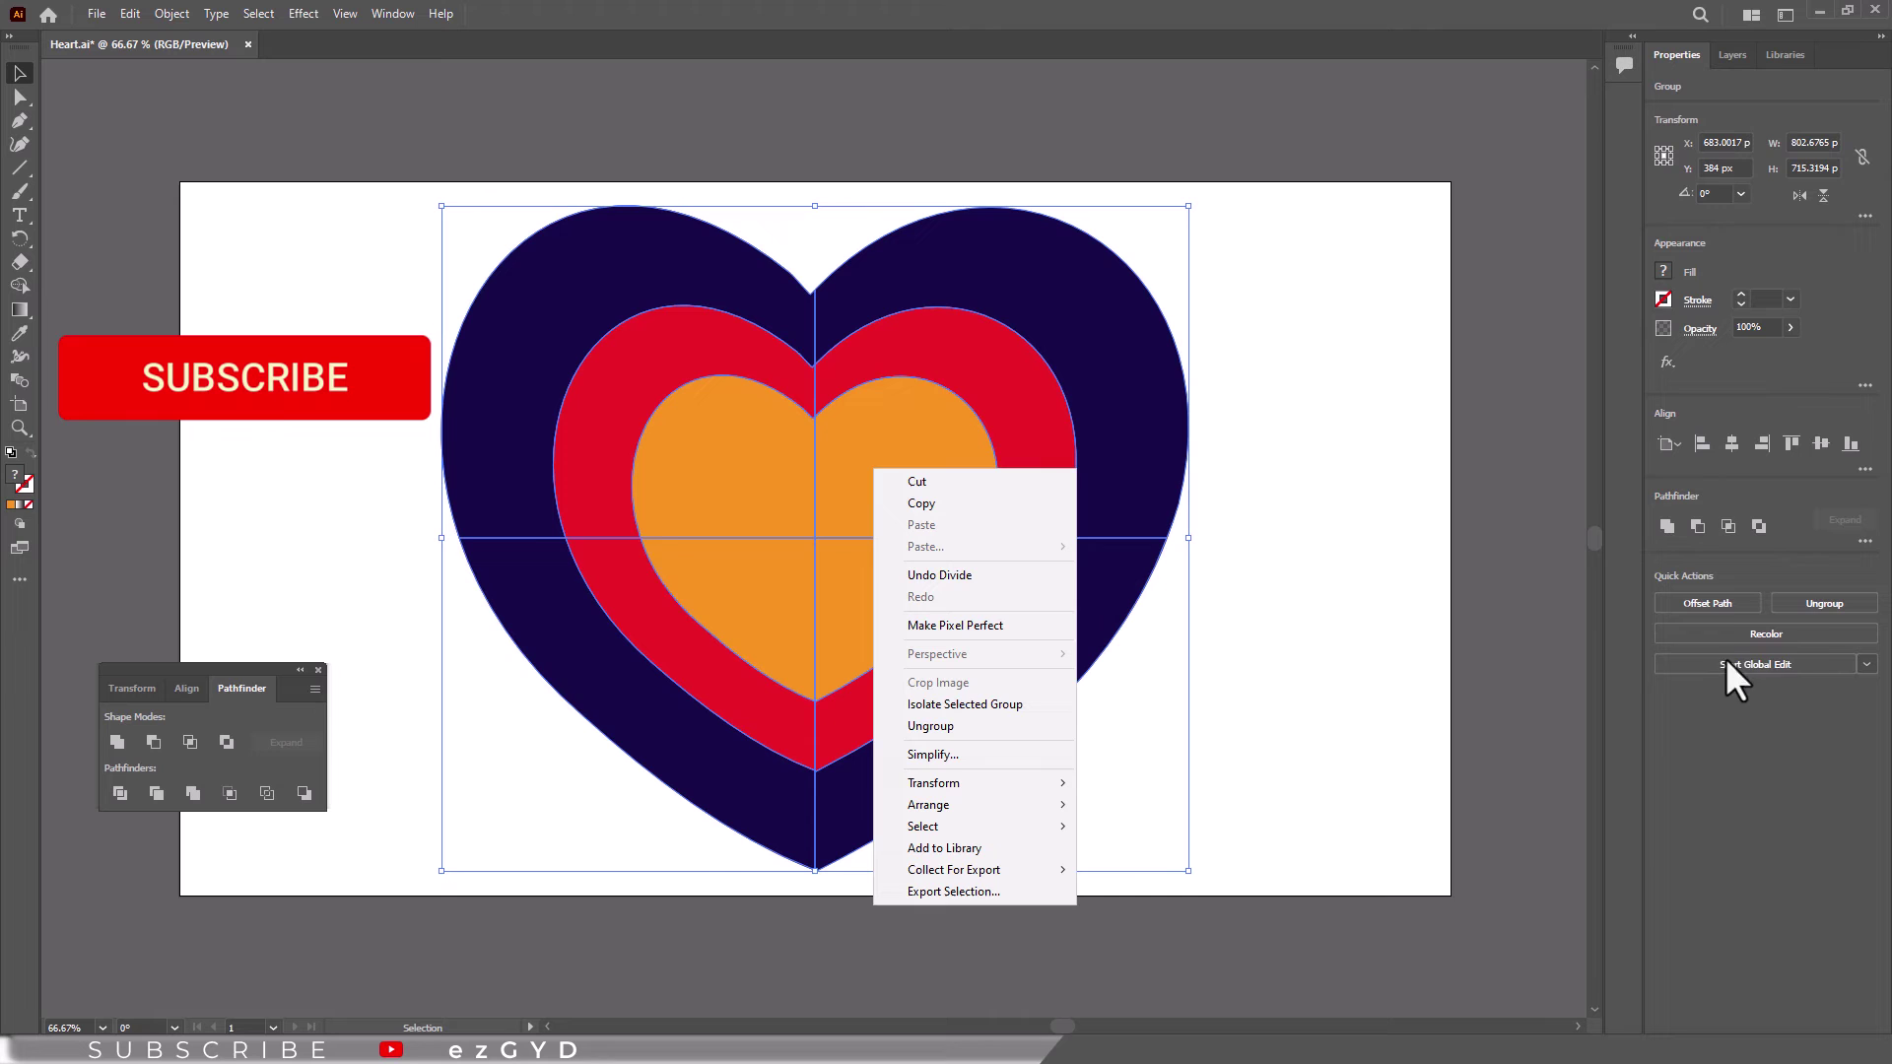
click(1839, 605)
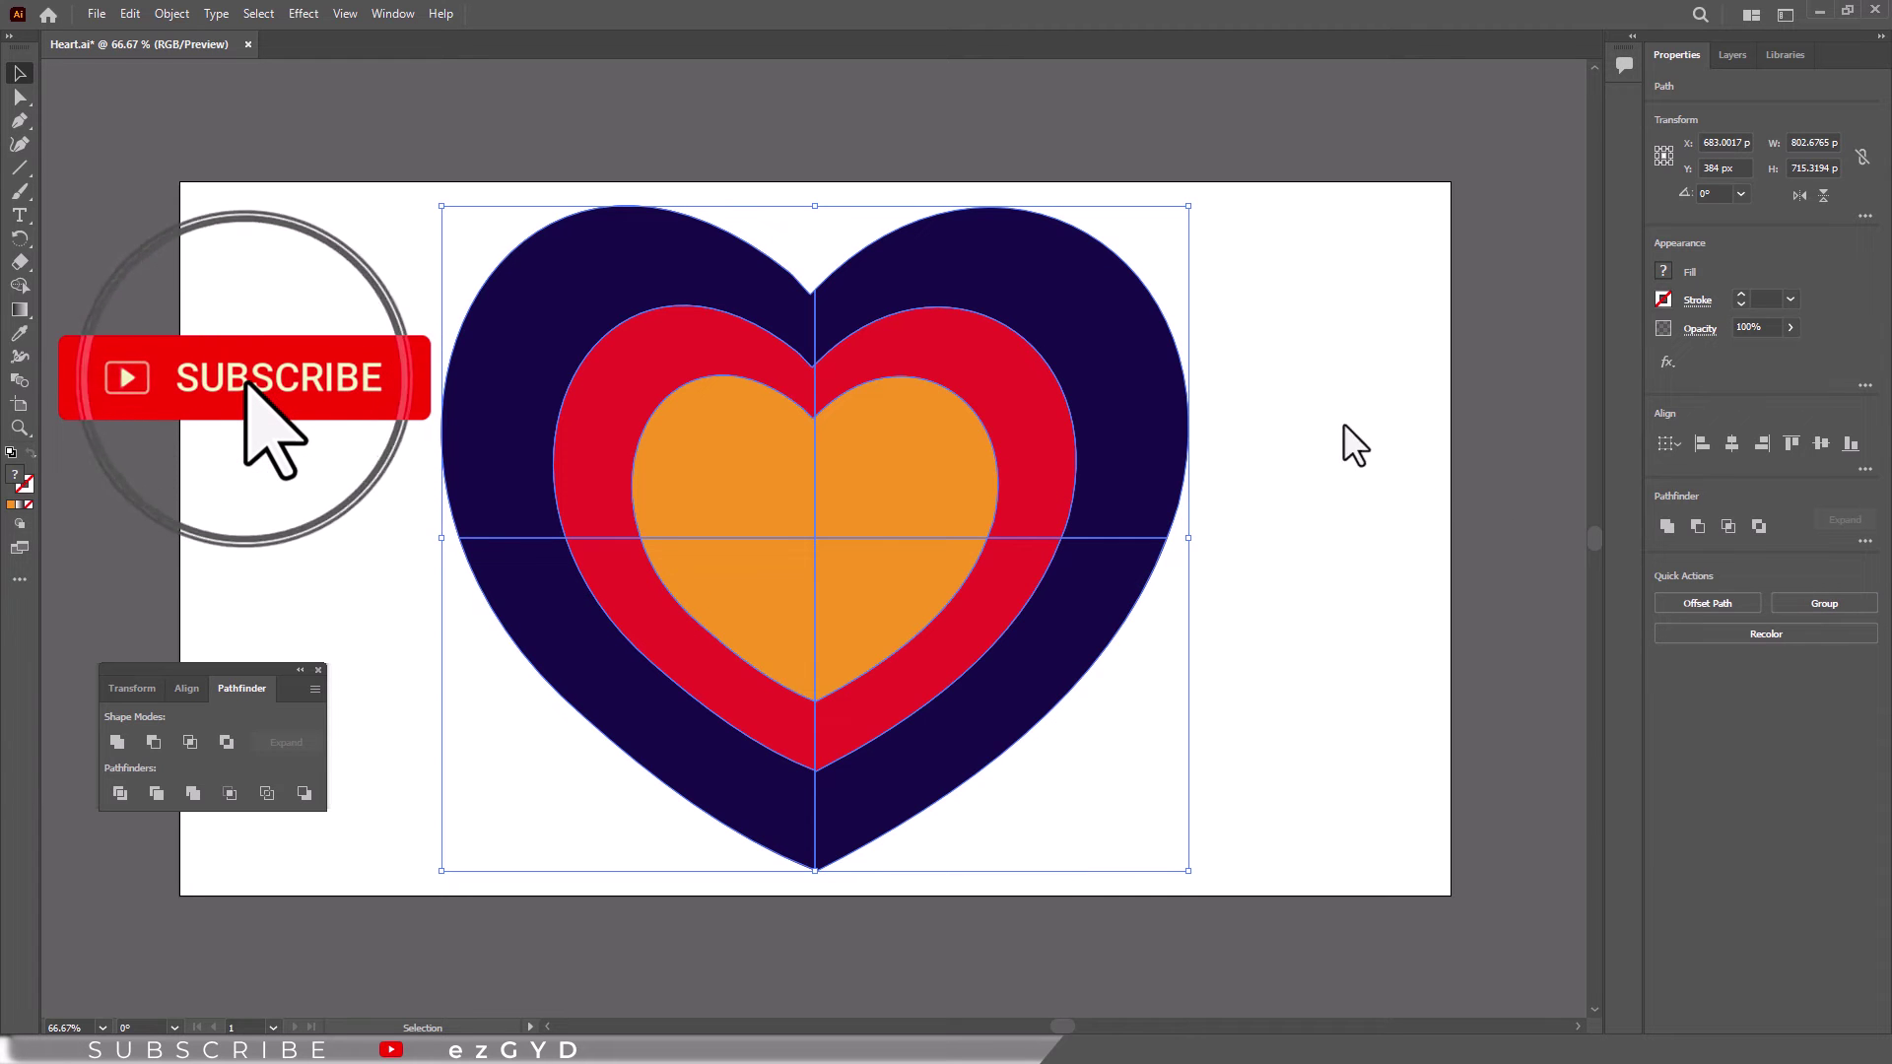
Step: Pull the upper-right and upper-left navy, red and orange pieces outward from the centre
click(1363, 333)
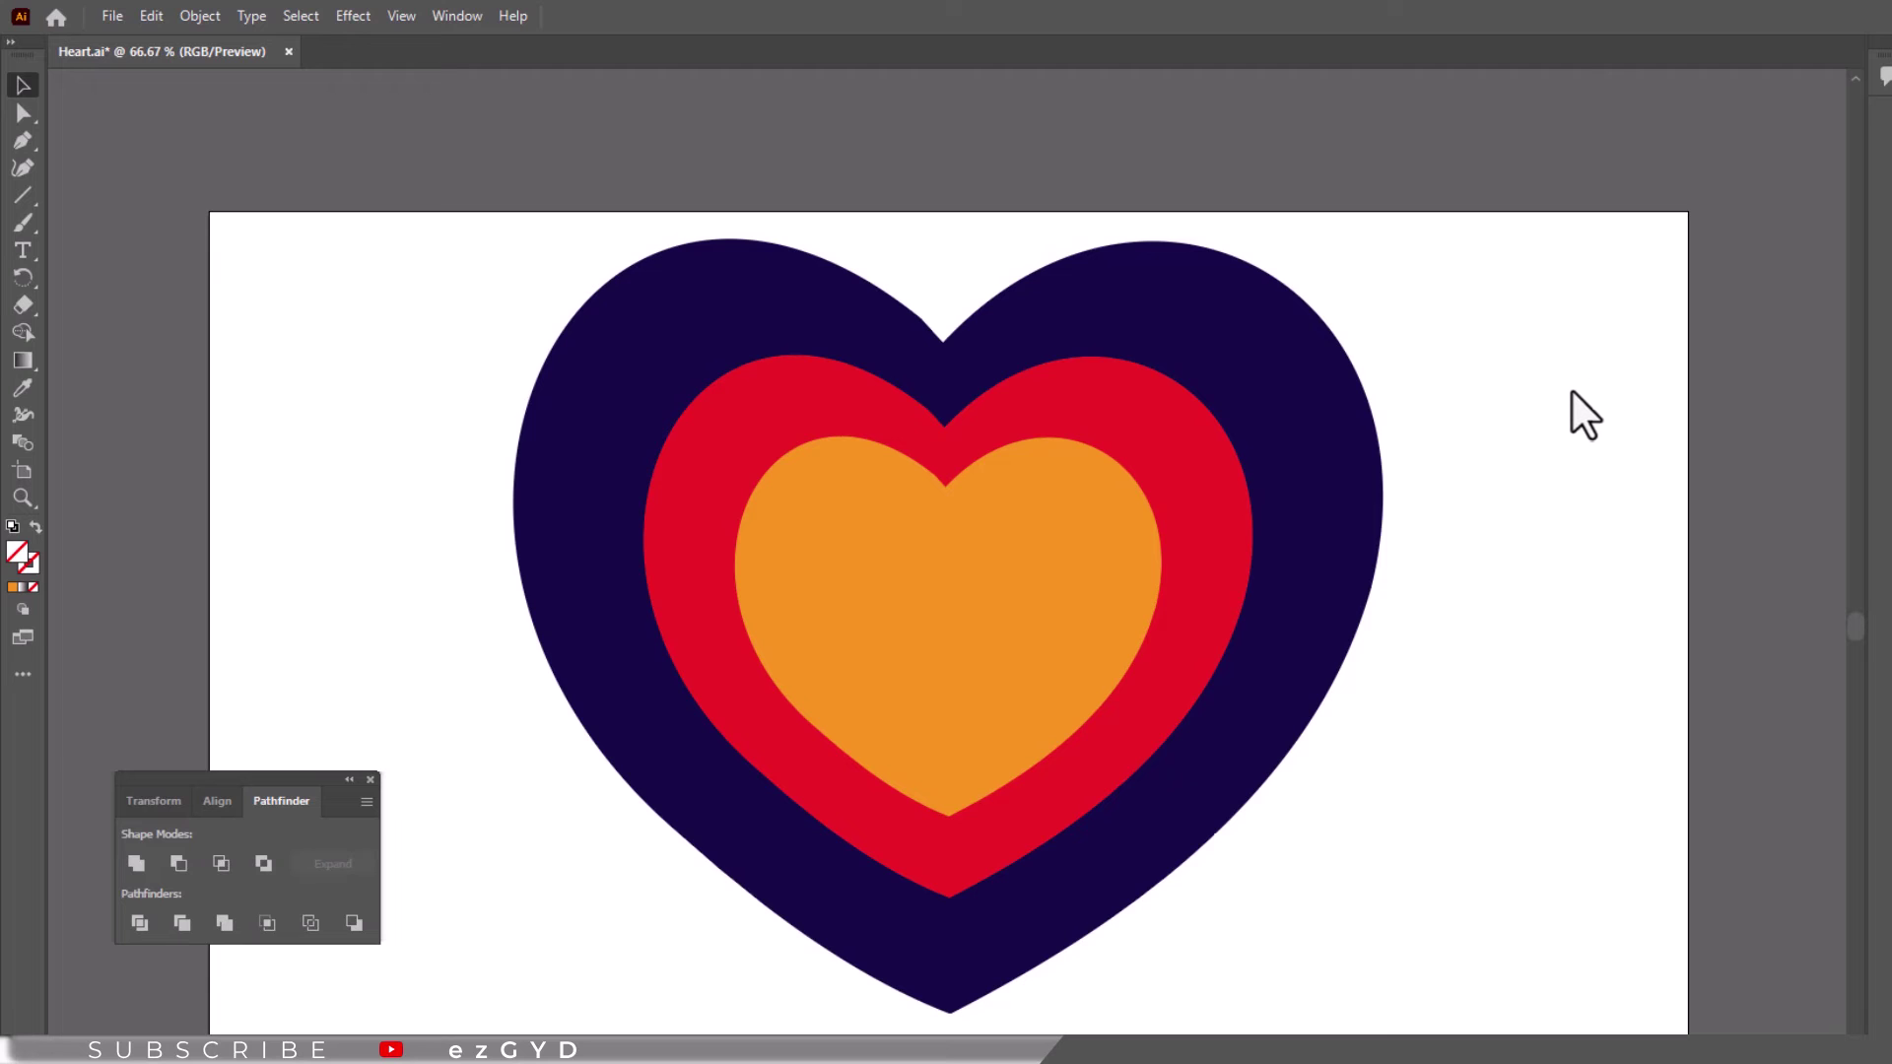
drag(1225, 414, 1440, 376)
drag(1127, 442, 1308, 455)
drag(1065, 516, 1218, 450)
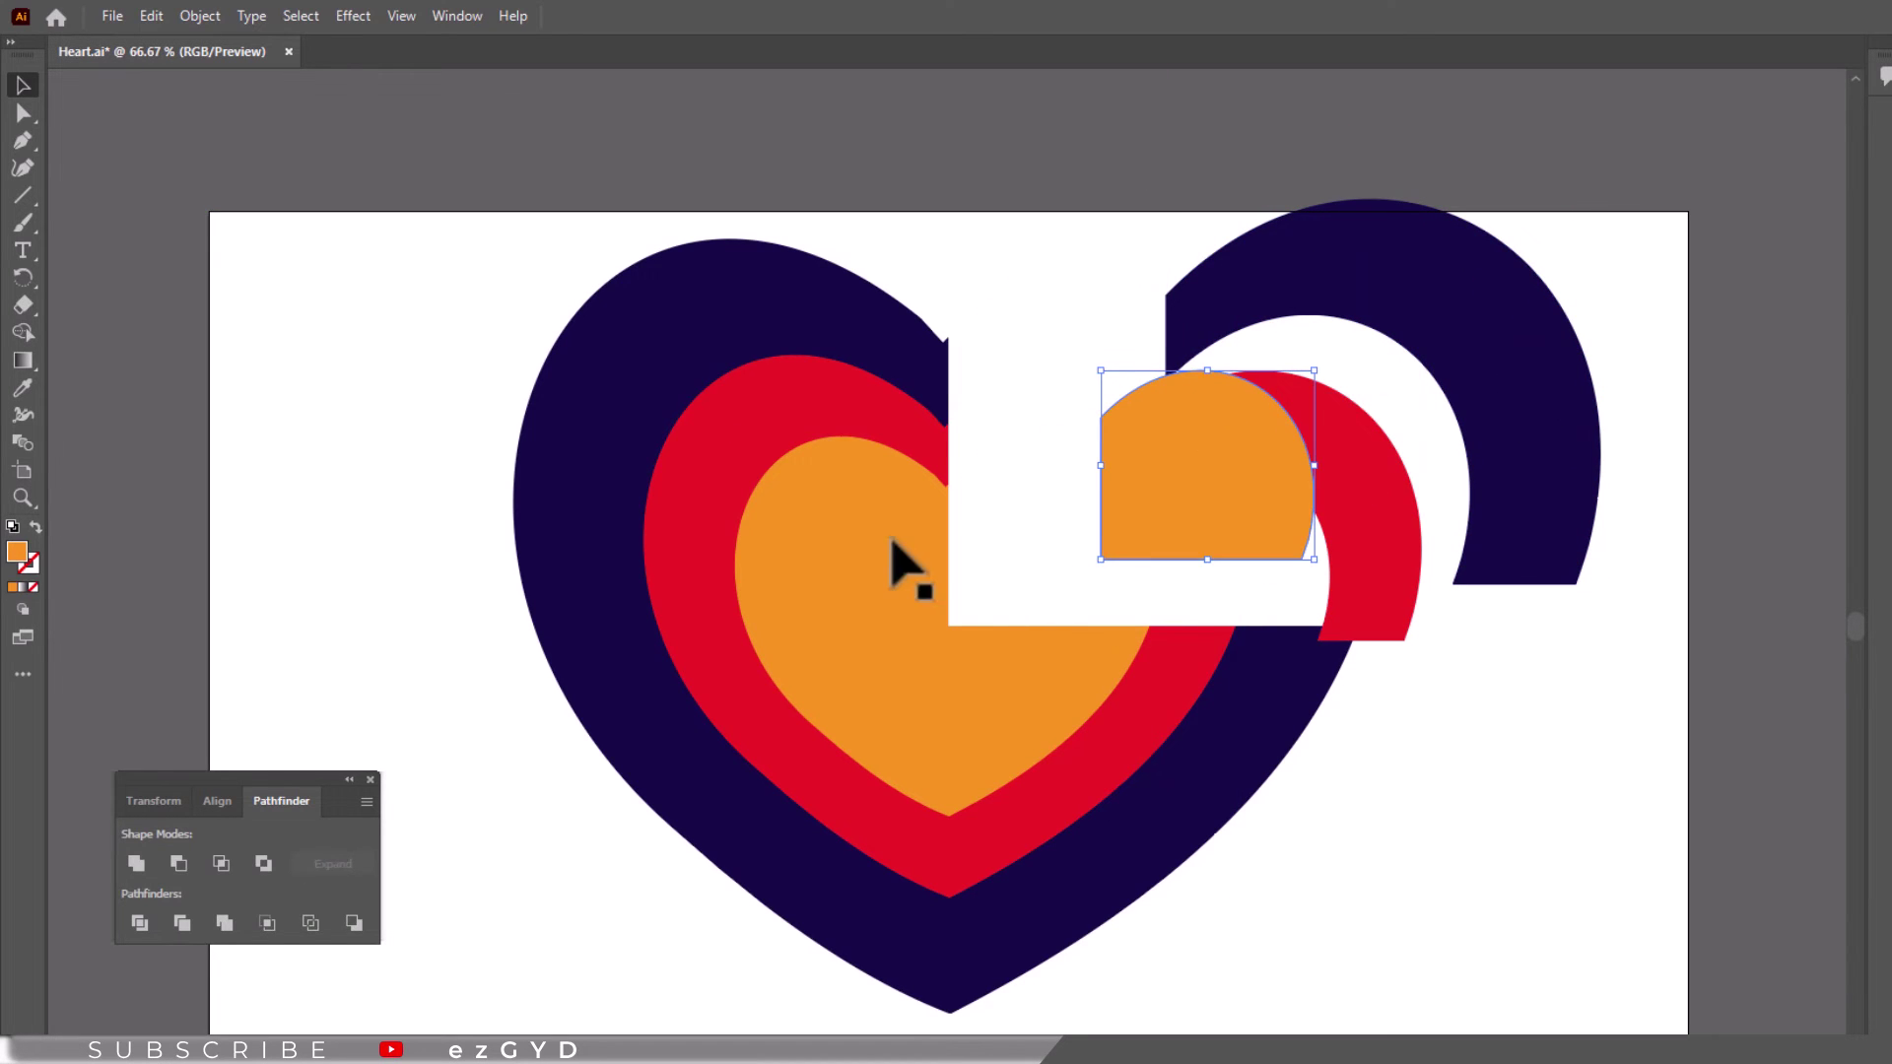
mouse_move(893, 564)
mouse_down()
mouse_move(991, 651)
mouse_move(909, 579)
mouse_up()
drag(773, 485, 834, 555)
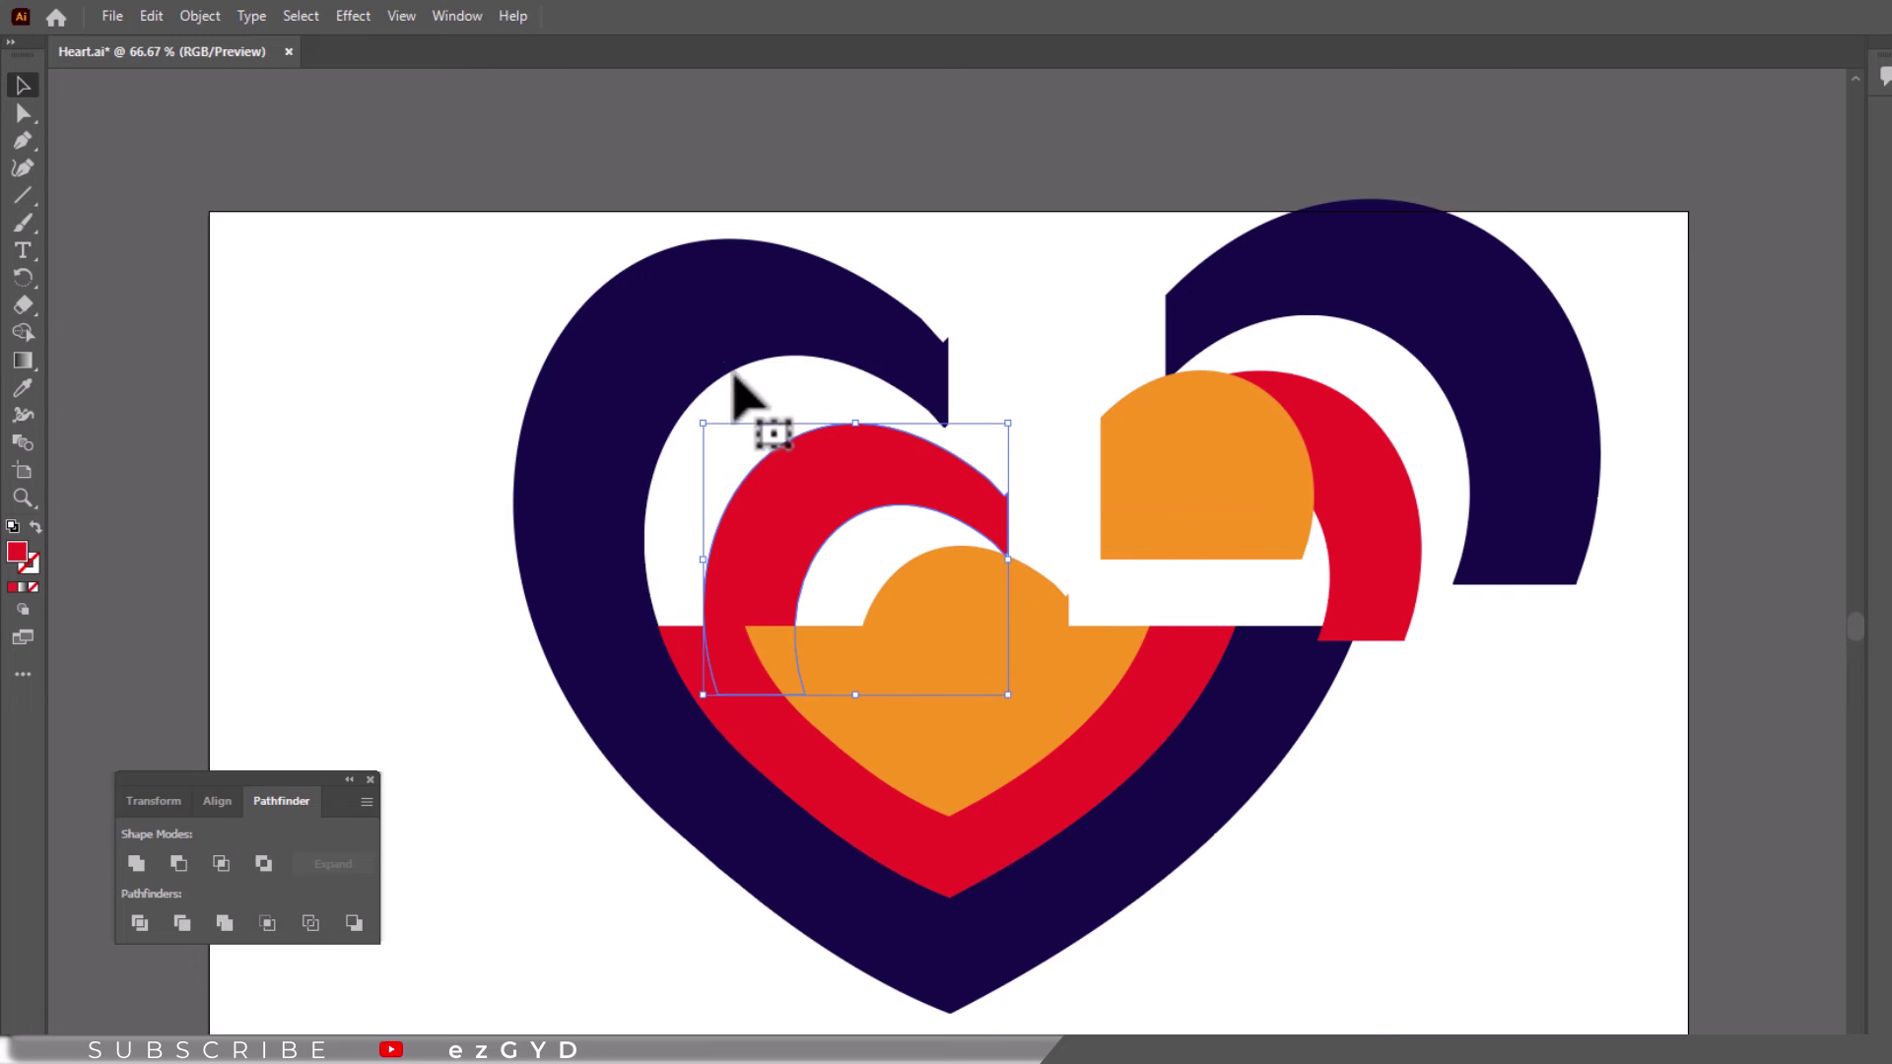
drag(645, 288, 564, 230)
Step: Pull the lower-left and lower-right navy, red and orange pieces down and outward
drag(813, 710, 757, 820)
drag(961, 658, 963, 714)
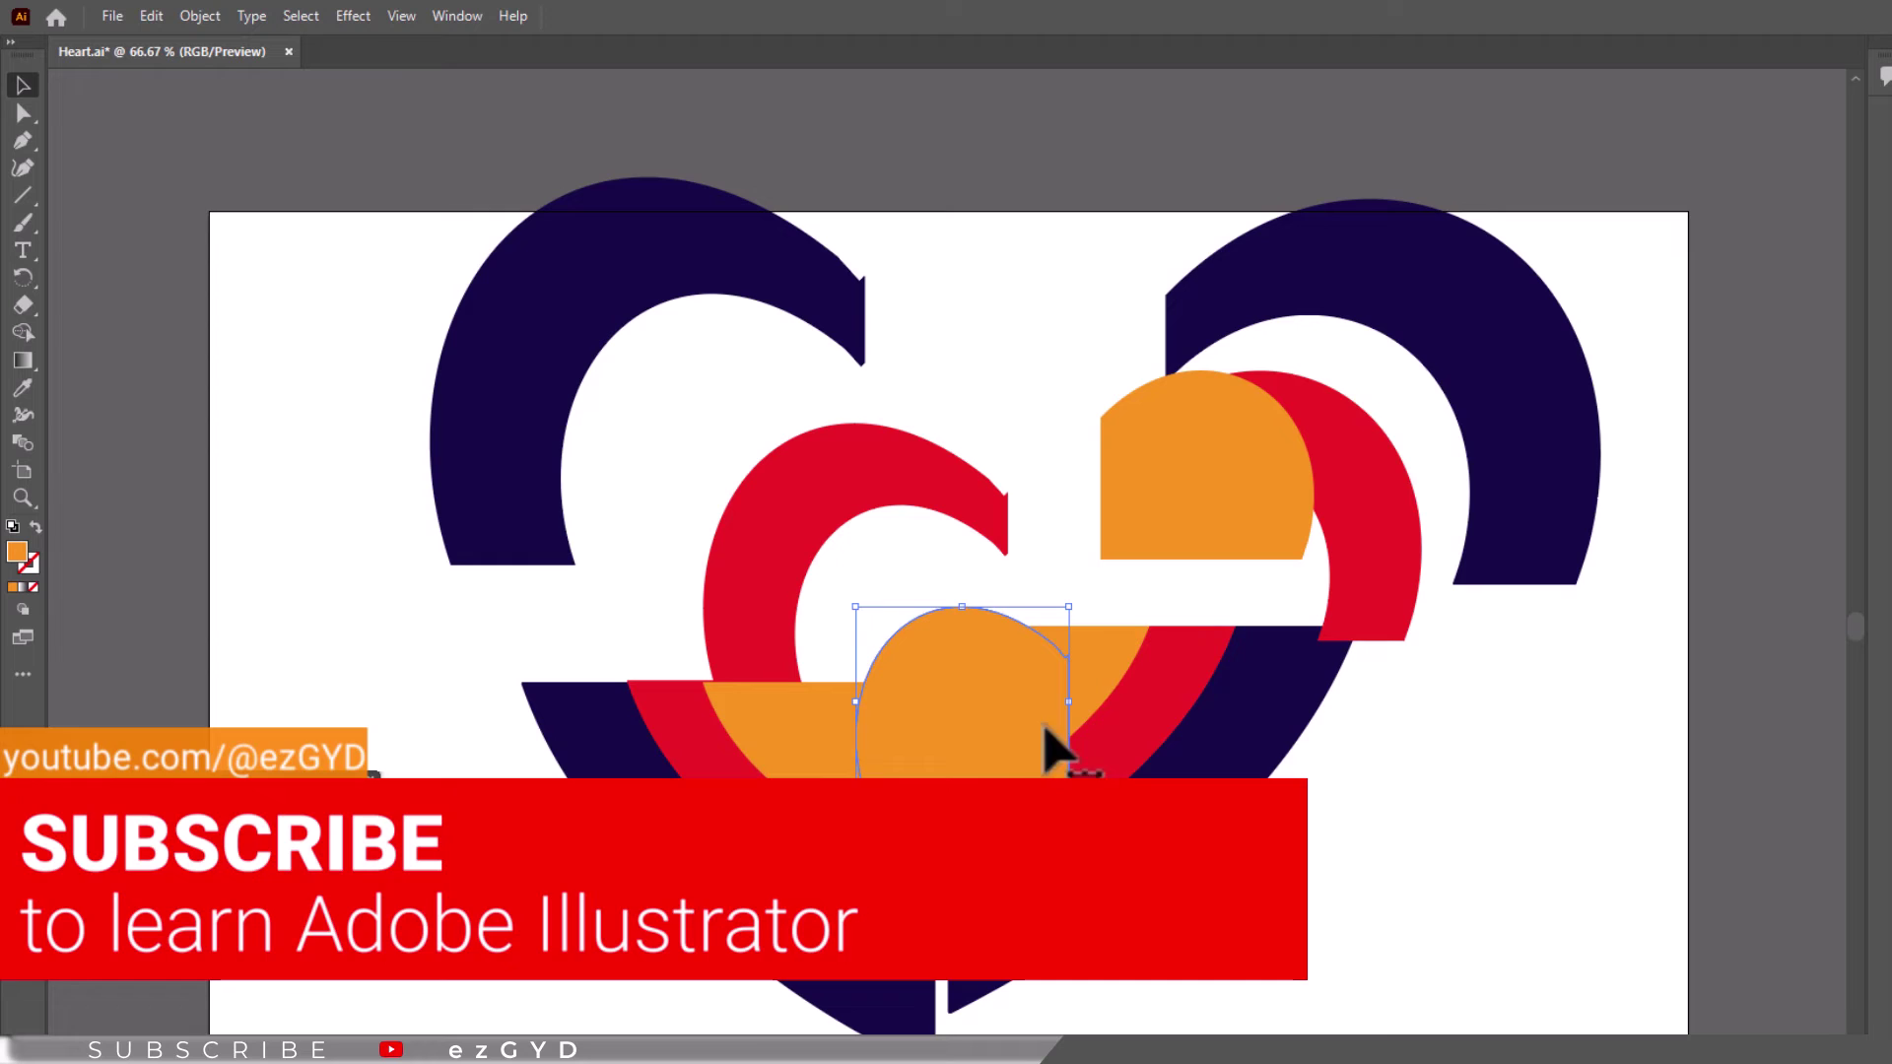
drag(1114, 689, 1181, 759)
drag(1198, 685, 1327, 743)
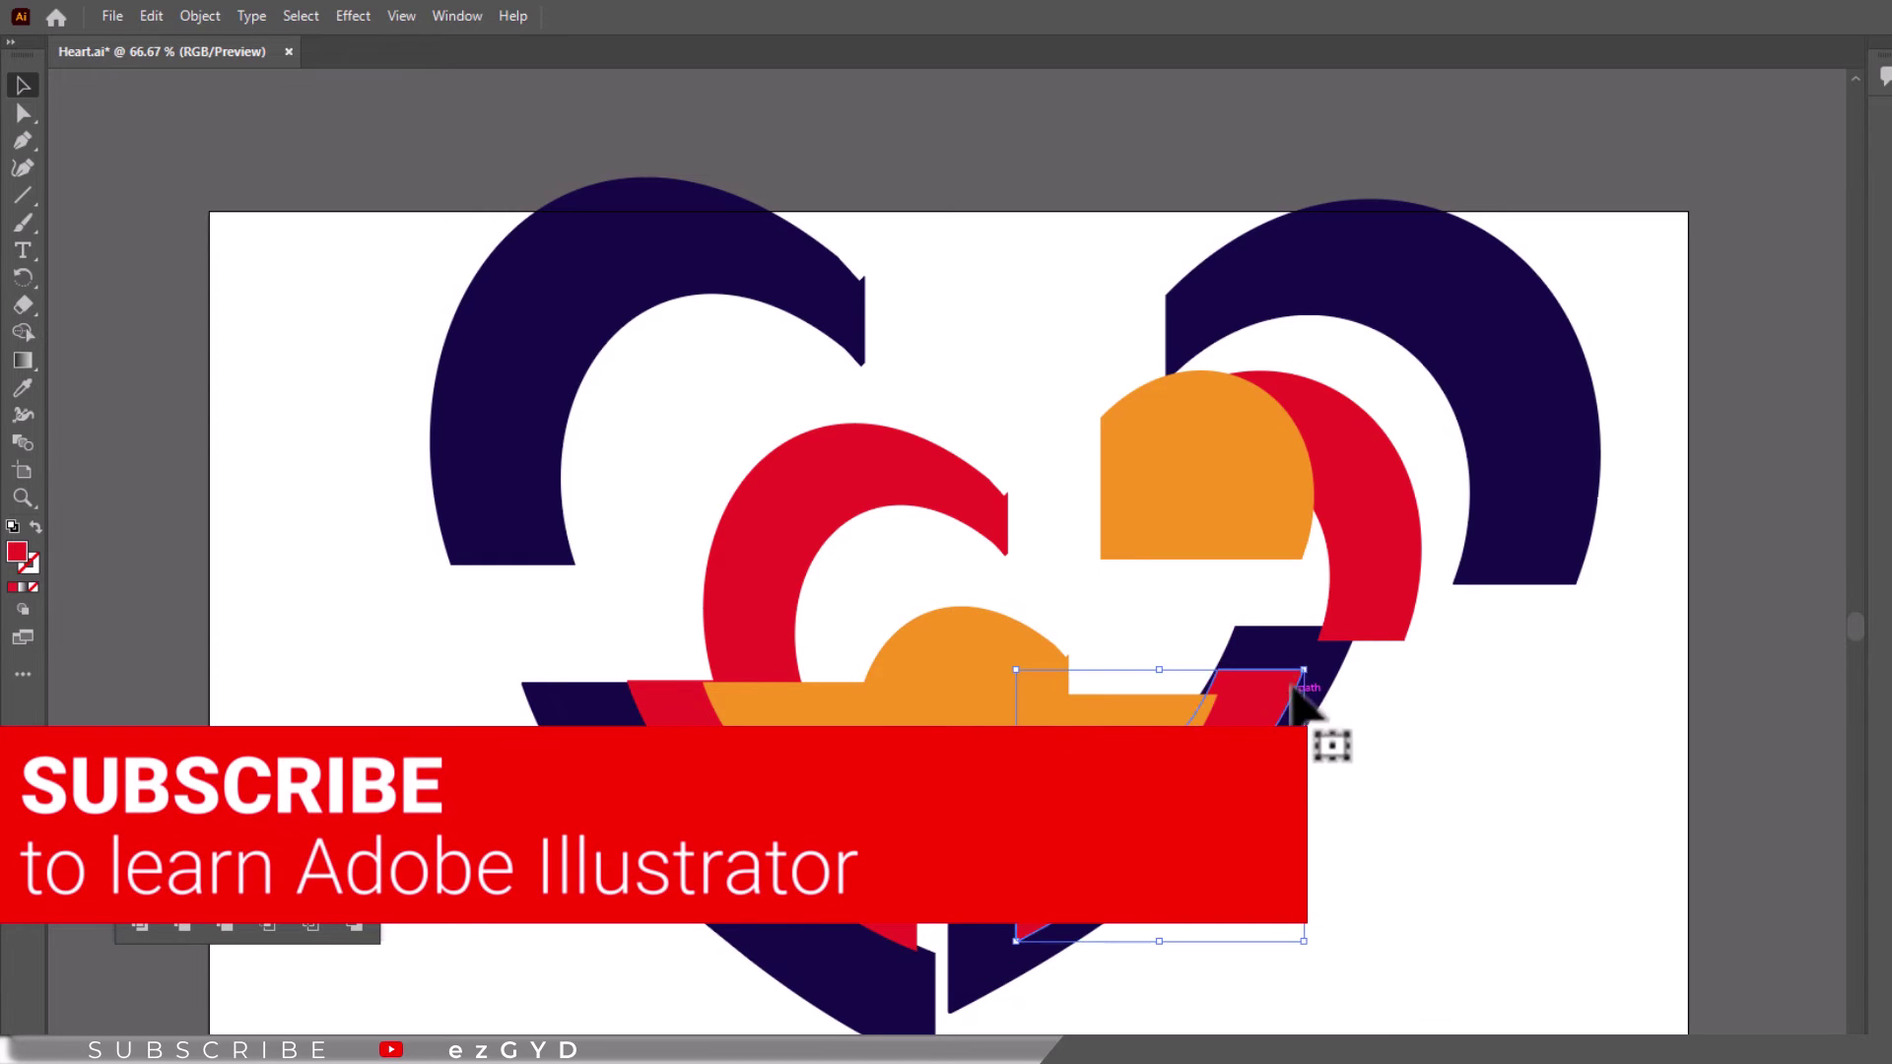
drag(1280, 663, 1420, 788)
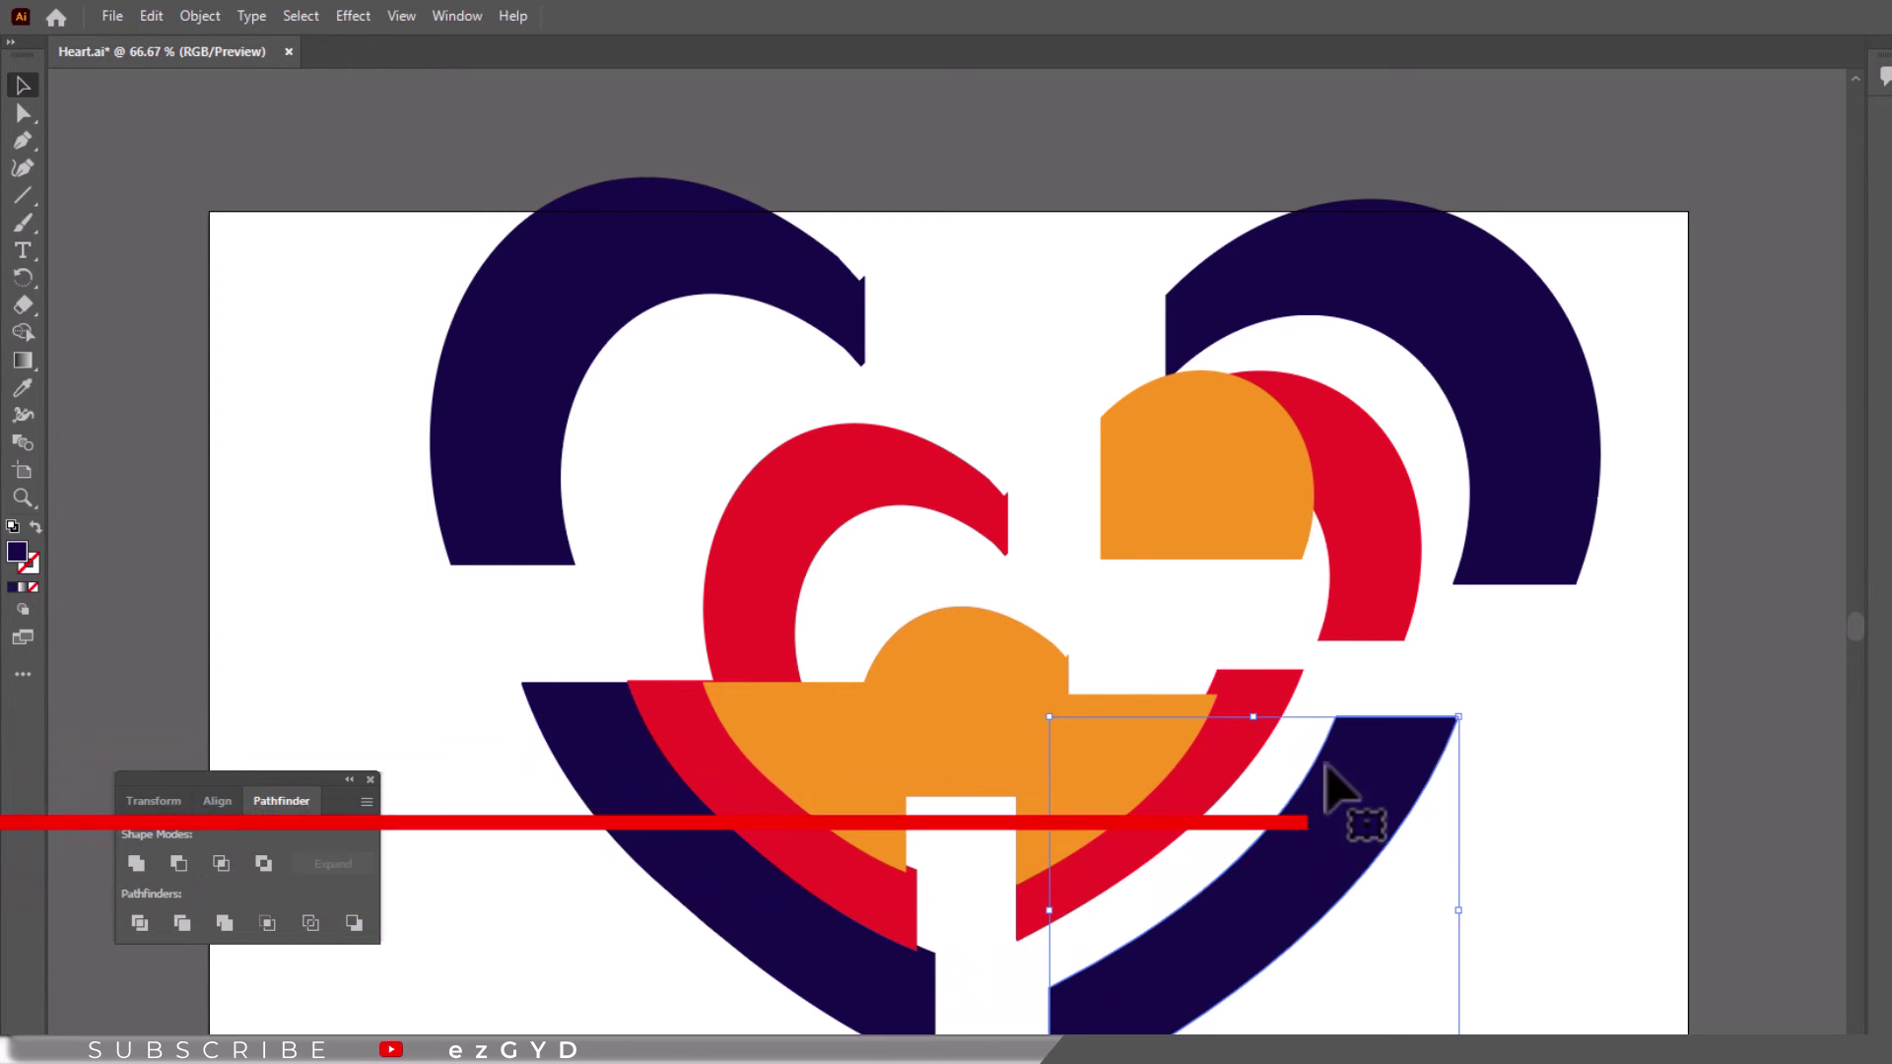